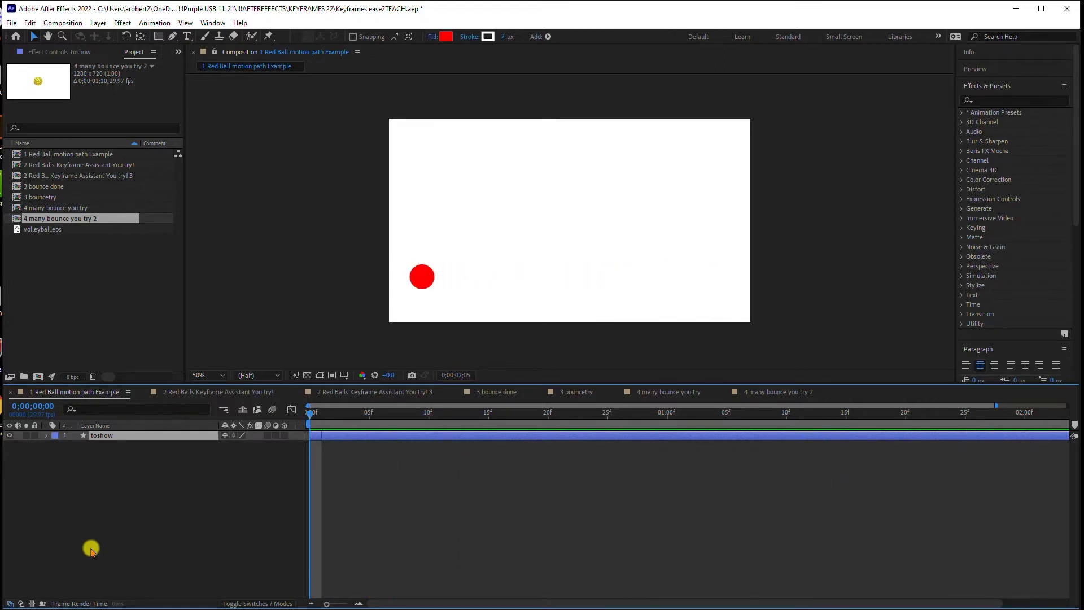
# Step: Reveal the toshow layer's keyframed Position property, select it to show the motion path, and preview the animation
pyautogui.press('u')
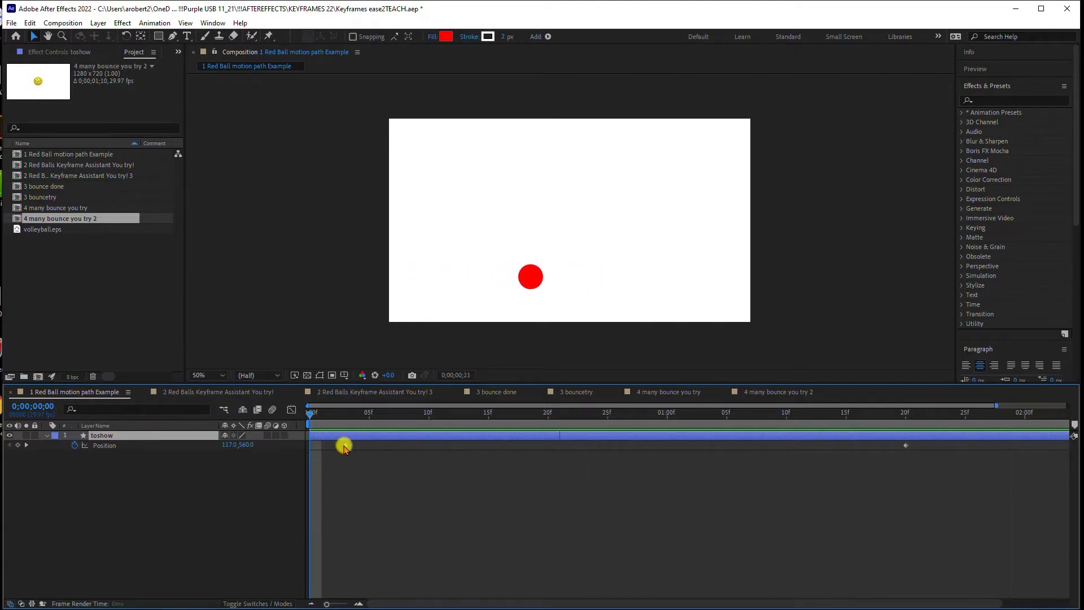
pyautogui.moveTo(346, 446)
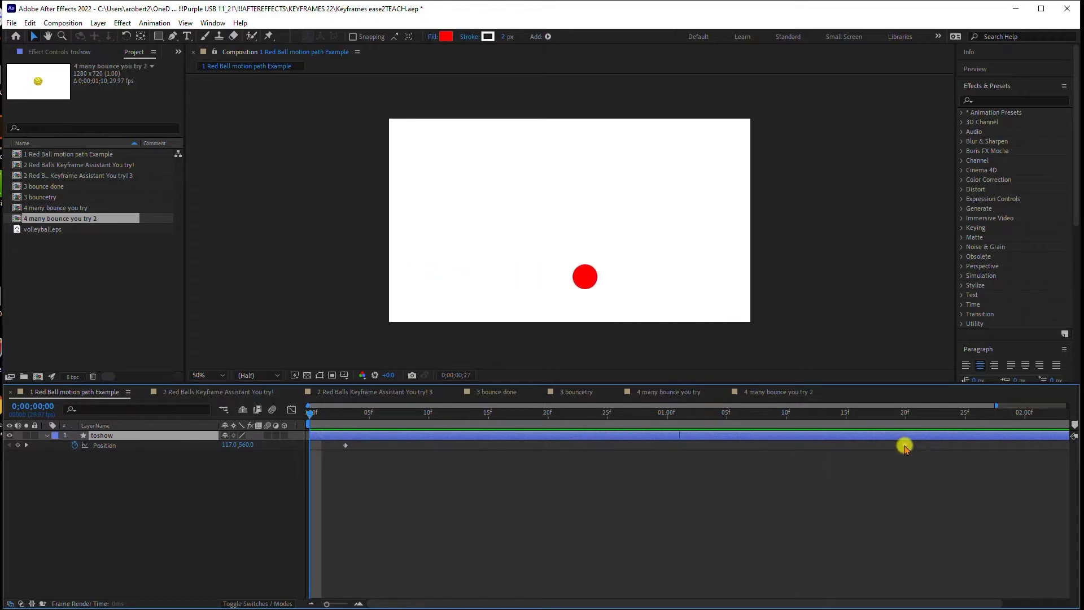
pyautogui.moveTo(905, 445)
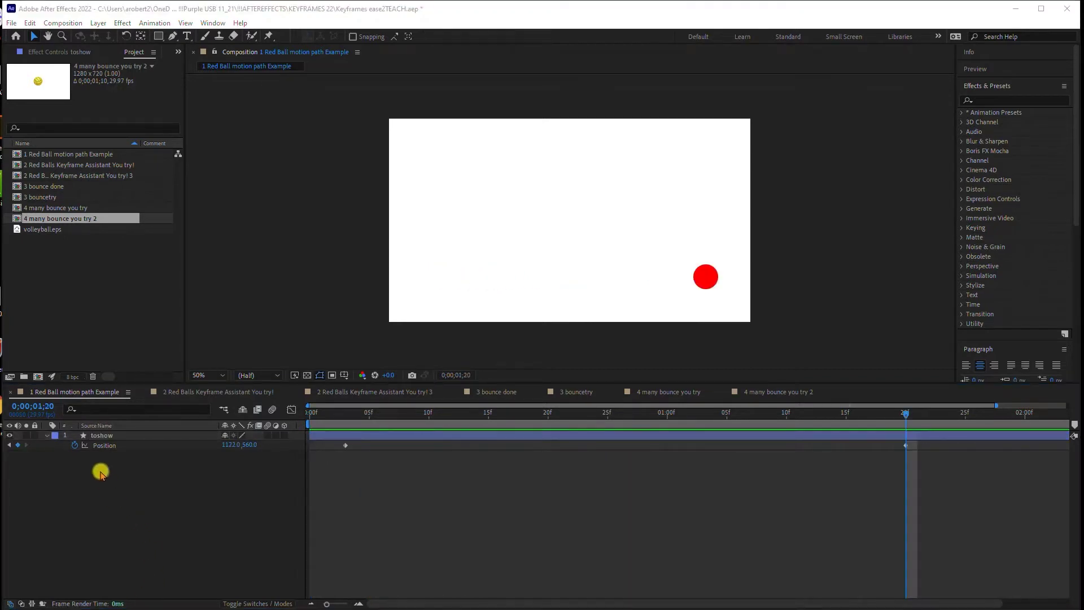
pyautogui.click(95, 446)
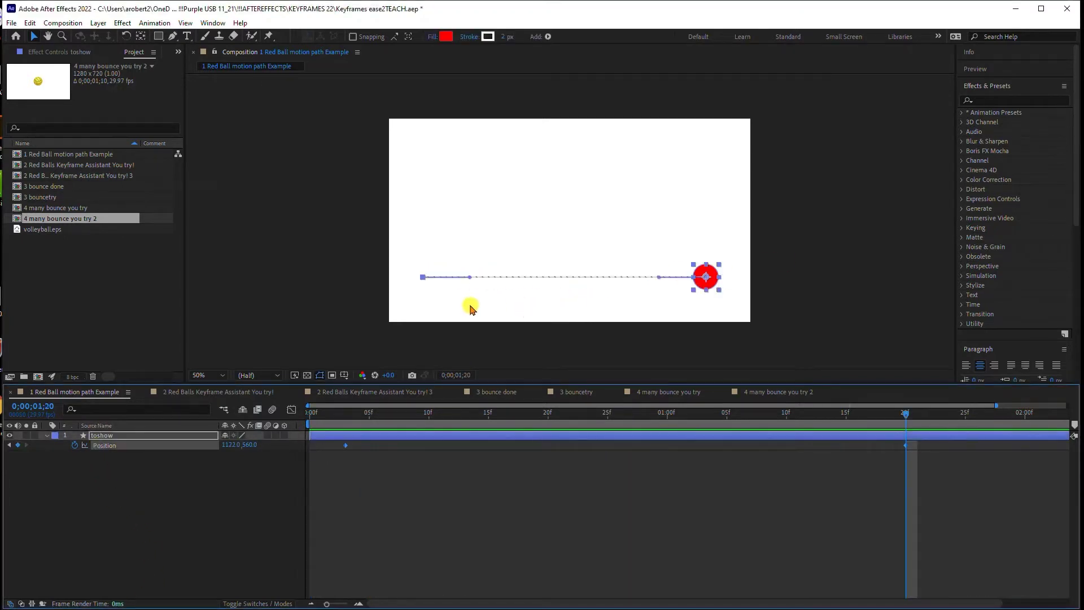
pyautogui.press('space')
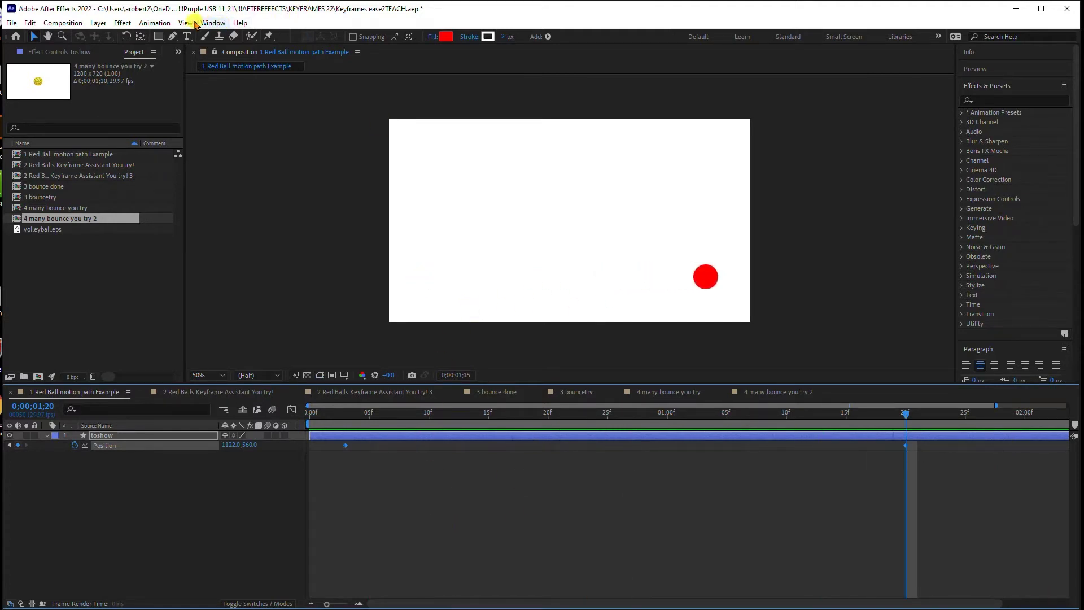
# Step: Stop the preview and return the current-time indicator to the start of the timeline
pyautogui.click(185, 23)
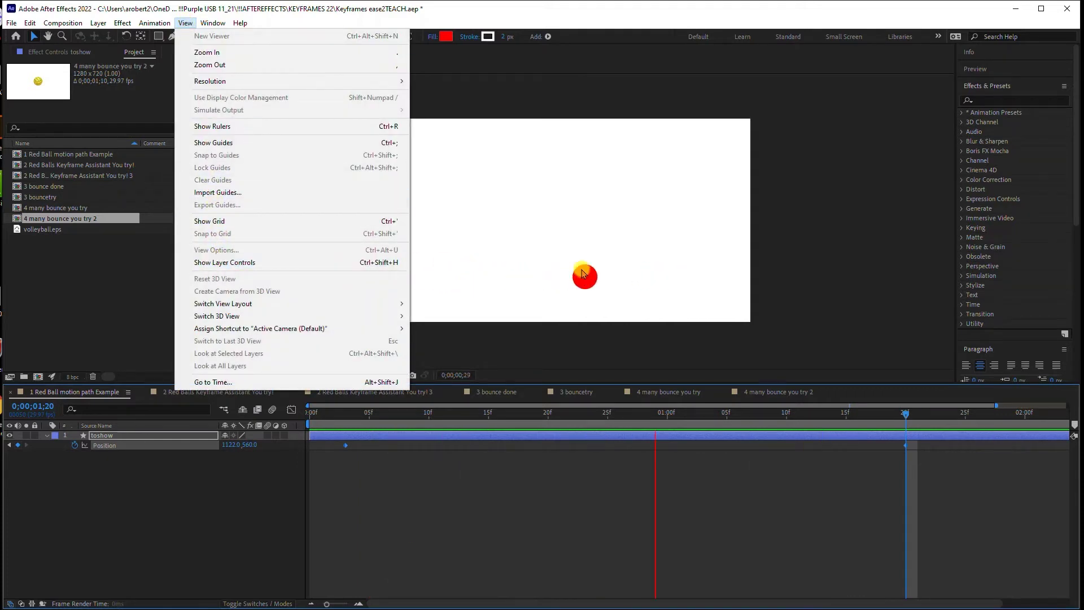
pyautogui.click(580, 275)
pyautogui.moveTo(446, 414); pyautogui.dragTo(273, 426)
pyautogui.moveTo(647, 411); pyautogui.dragTo(293, 449)
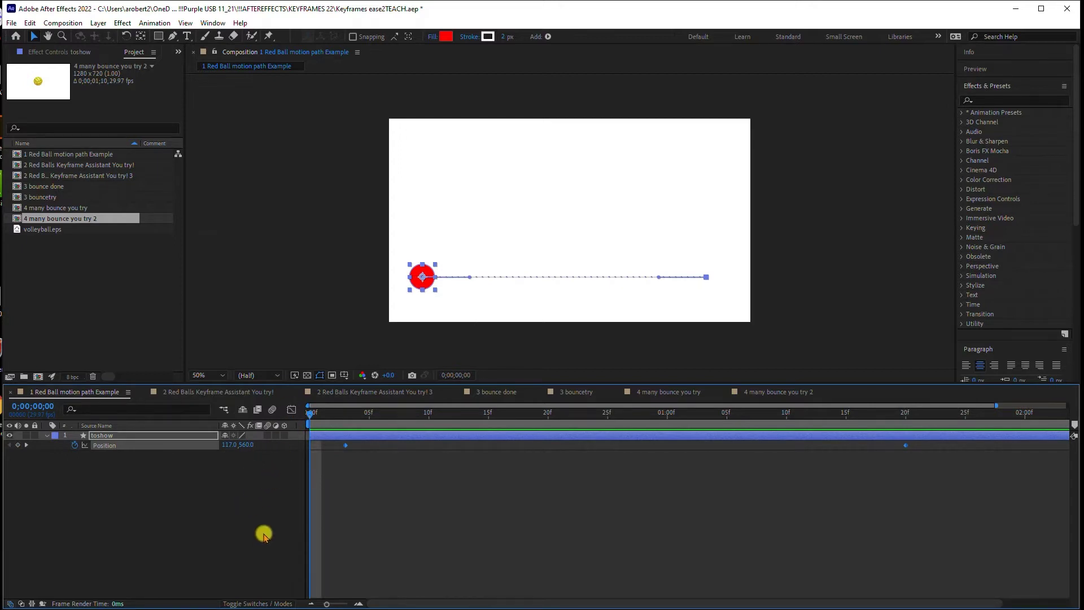
# Step: Show the toshow layer's Position speed graph in the Graph Editor and preview the motion
pyautogui.click(291, 409)
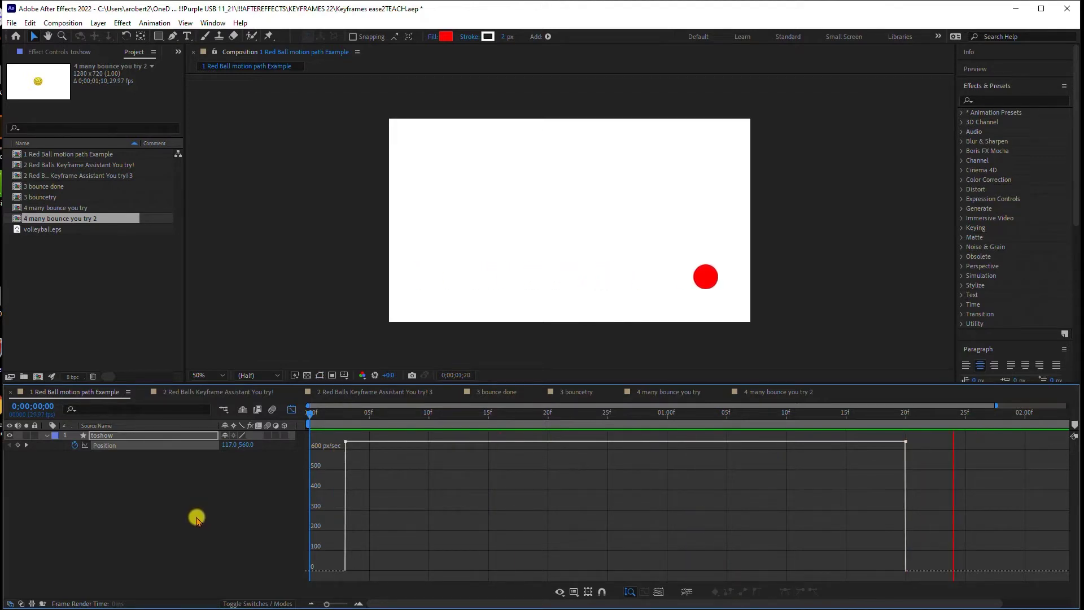
pyautogui.click(115, 446)
pyautogui.press('space')
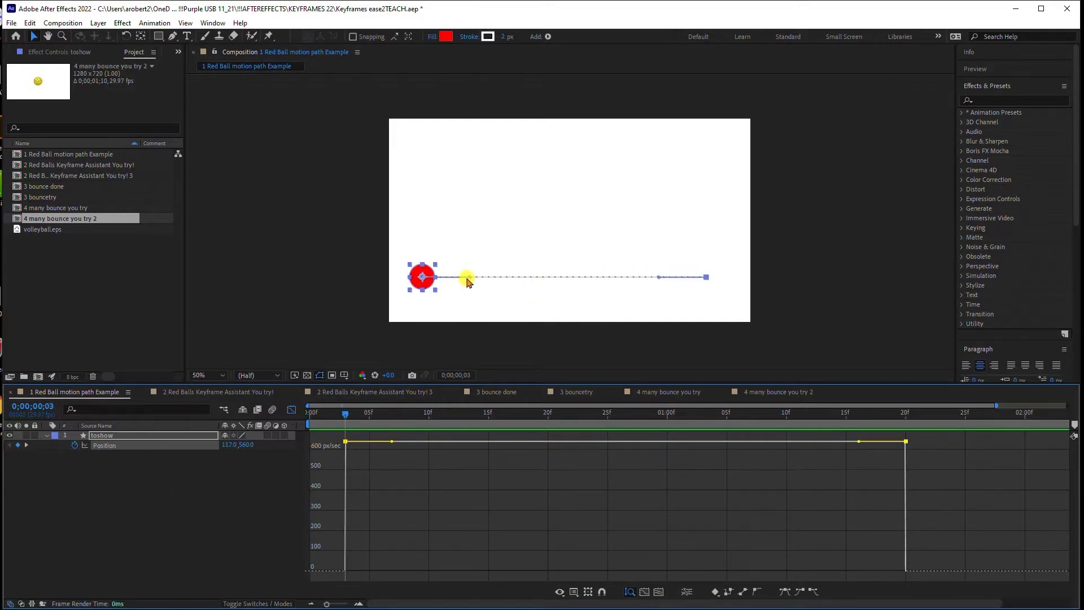
# Step: Bend the red ball's straight motion path into an arch by raising both keyframes' direction handles, and preview it
pyautogui.moveTo(468, 278); pyautogui.dragTo(480, 135)
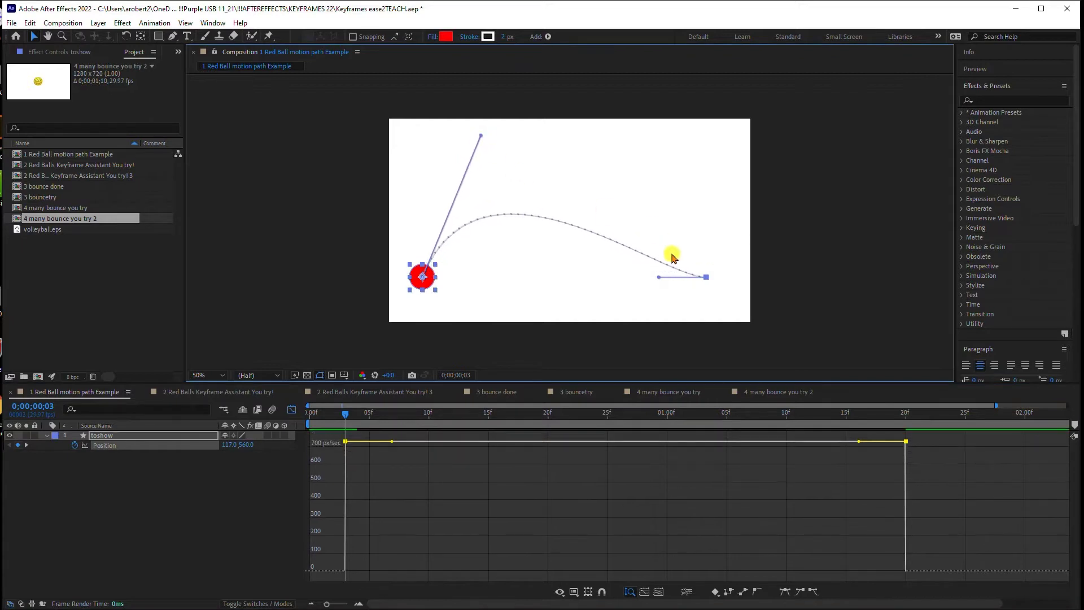
pyautogui.moveTo(657, 278); pyautogui.dragTo(676, 164)
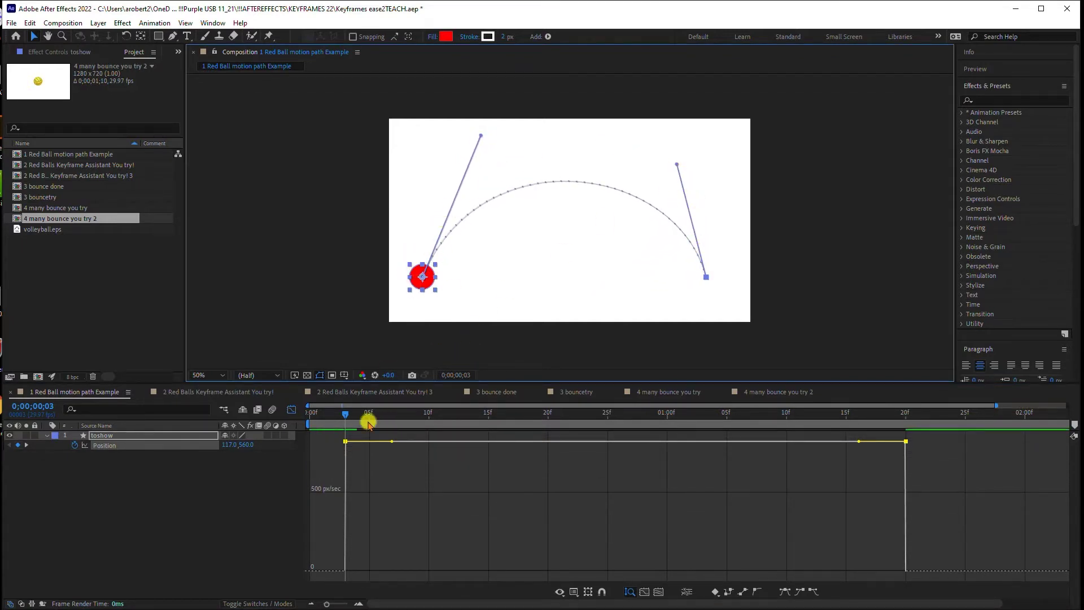
pyautogui.press('space')
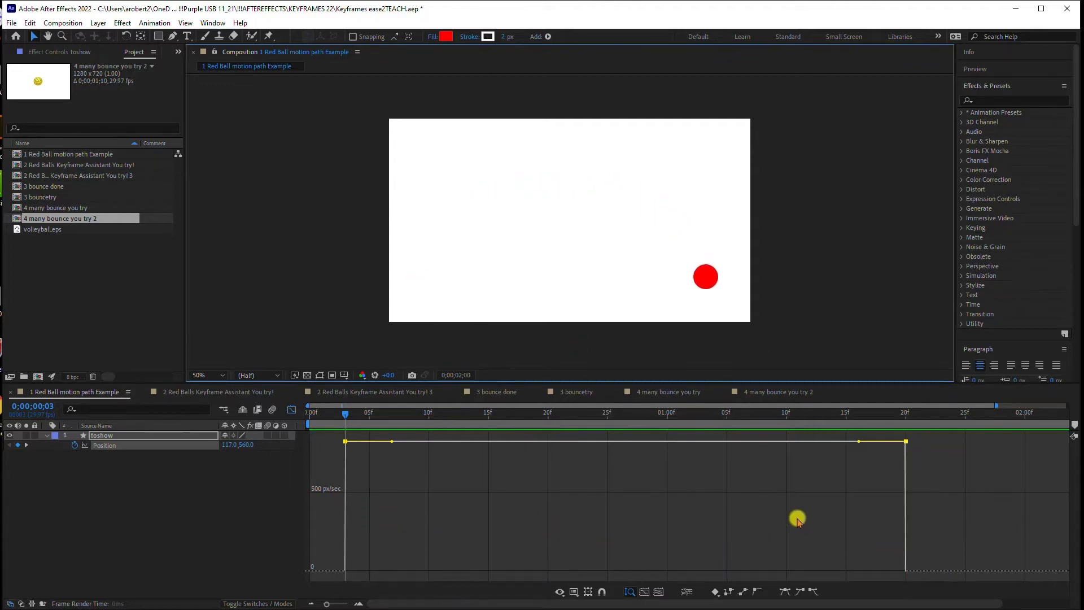
# Step: Switch to the composition "2 Red Balls Keyframe Assistant You try! 3" and reveal the Position keyframes of all four layers
pyautogui.click(368, 391)
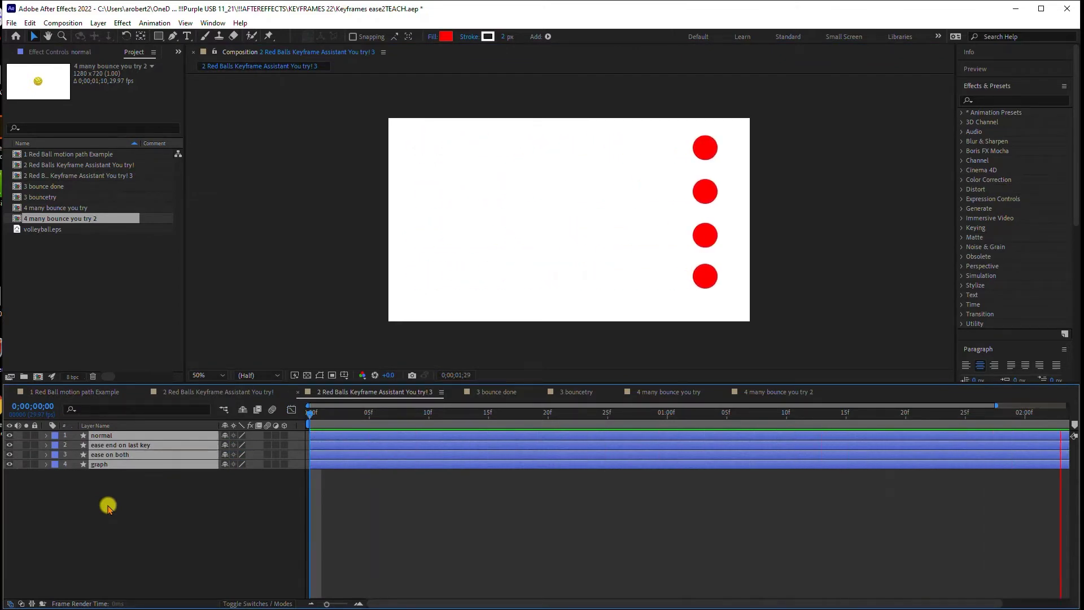
pyautogui.click(106, 437)
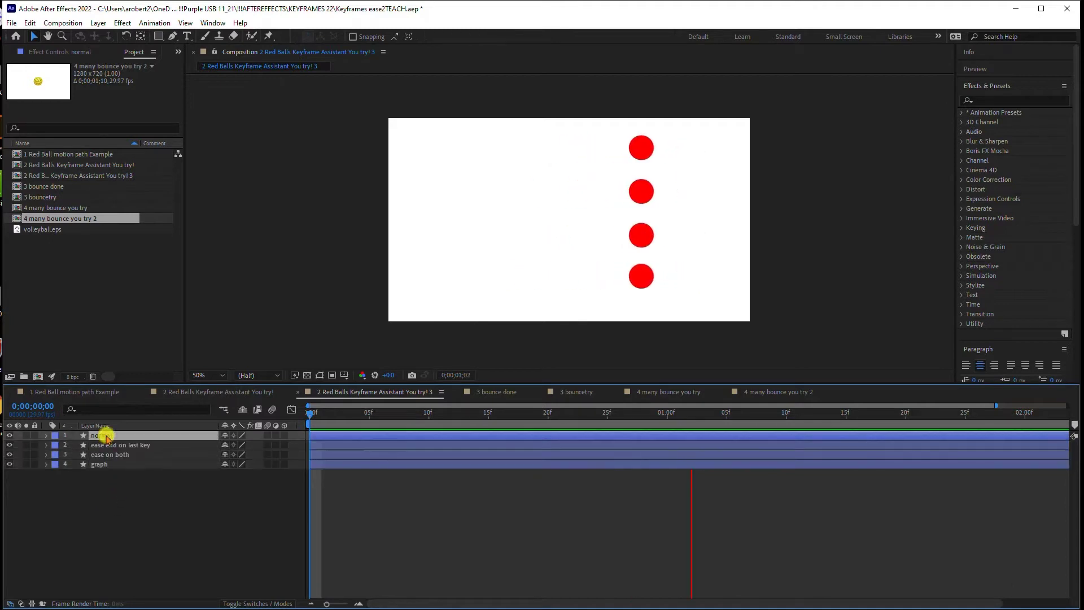
pyautogui.hotkey('ctrl', 'a')
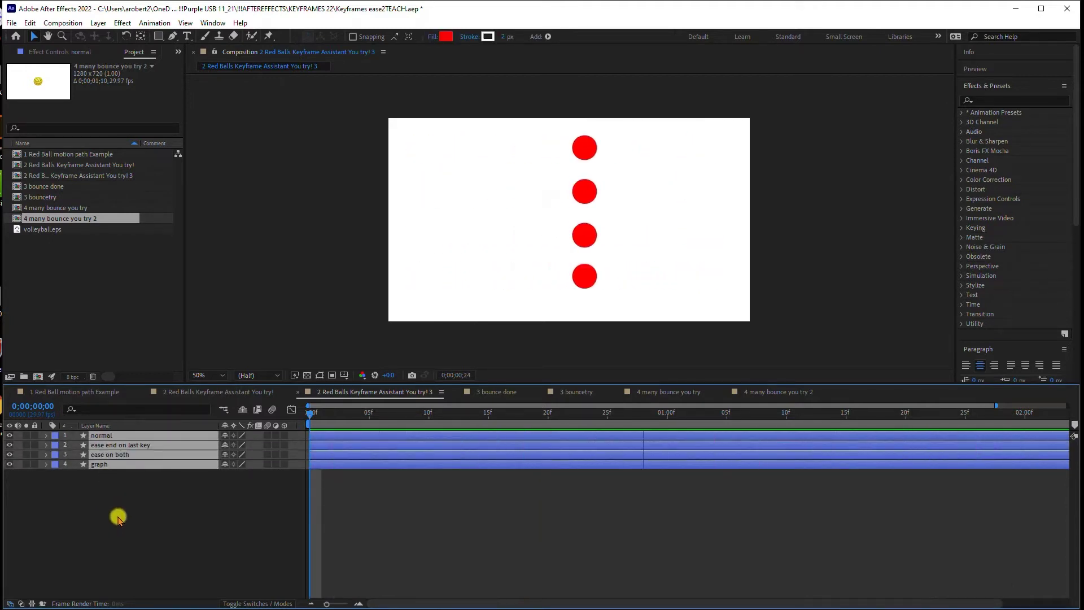
pyautogui.press('p')
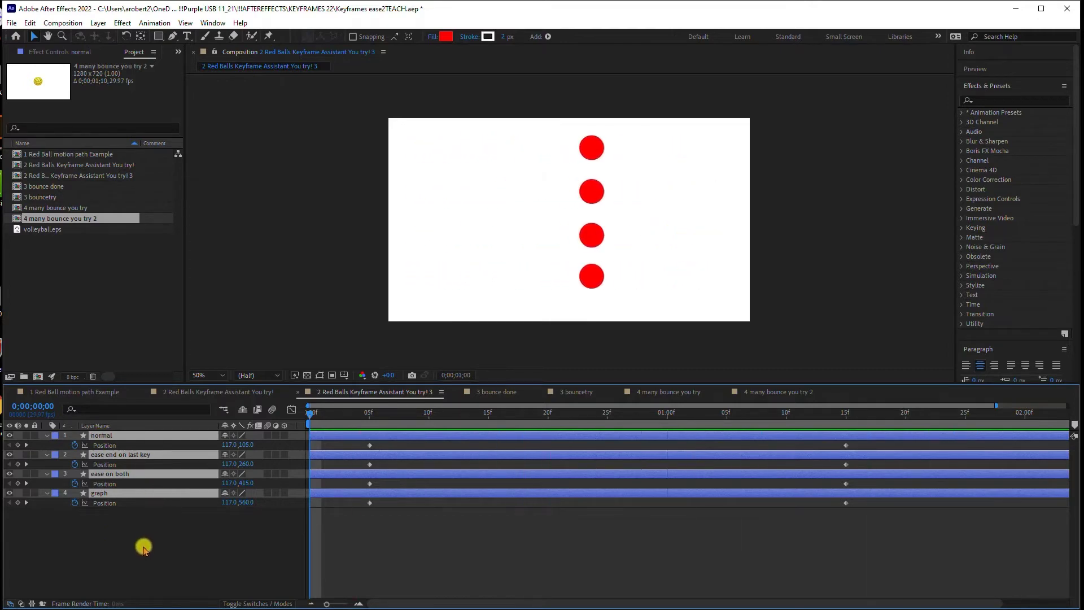
pyautogui.press('space')
pyautogui.click(123, 564)
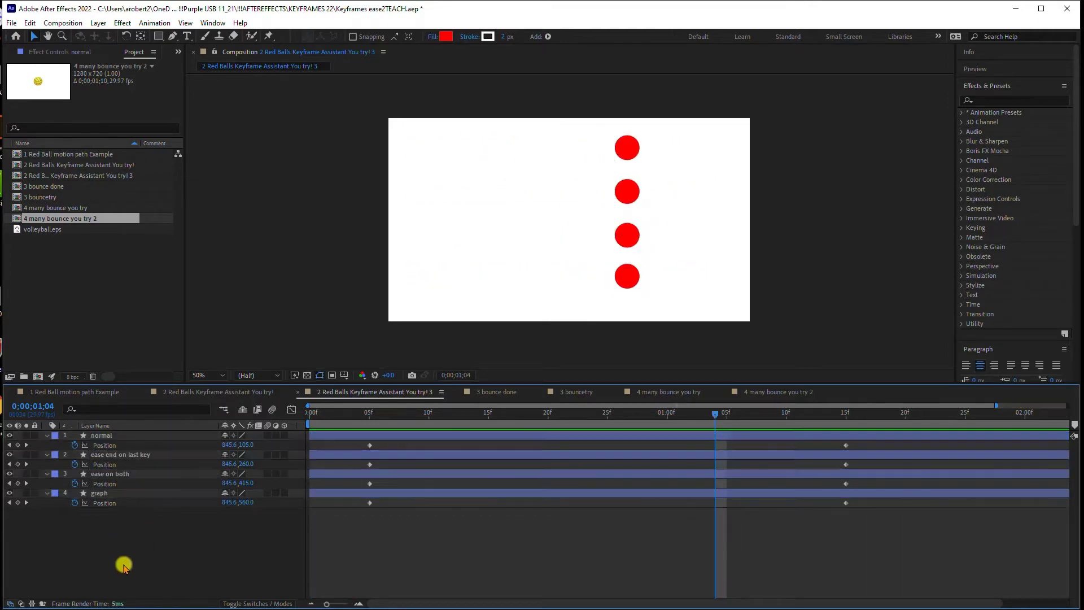
# Step: Apply Easy Ease to the last Position keyframe of the "ease end on last key" layer
pyautogui.click(97, 458)
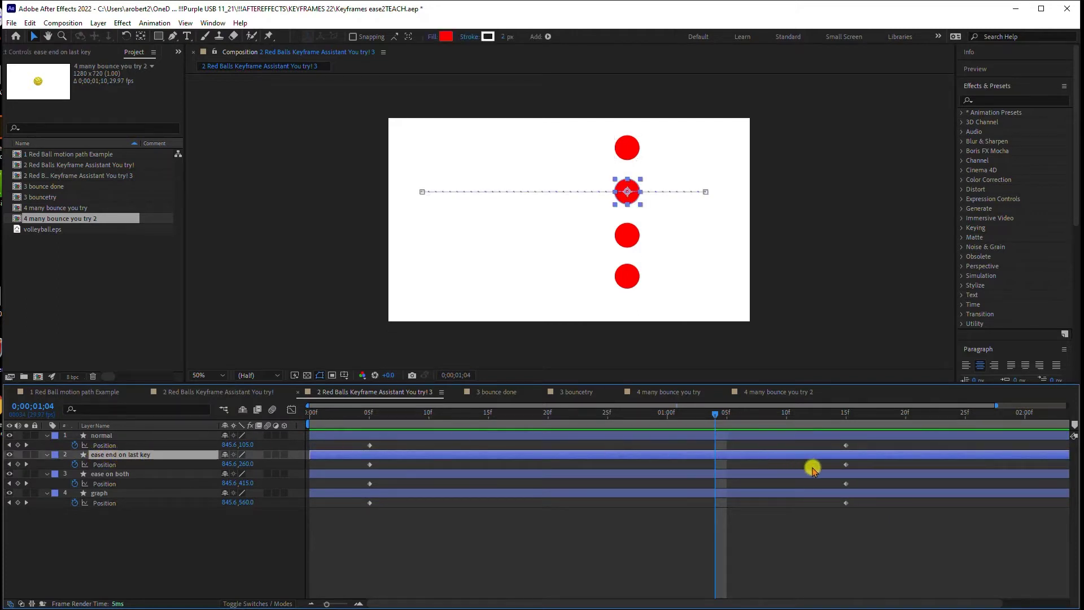
pyautogui.click(844, 465)
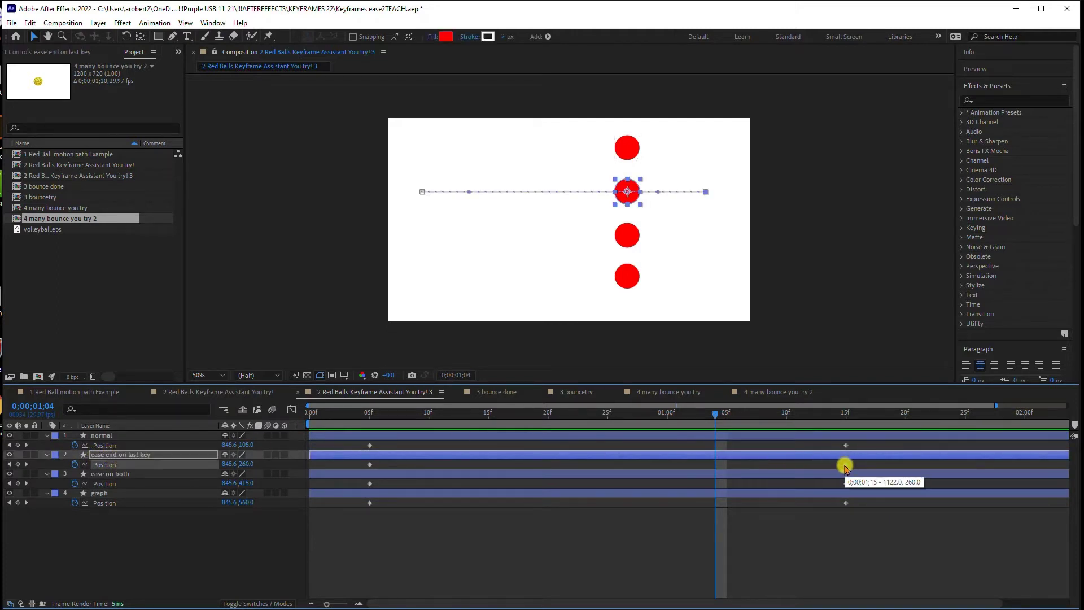
pyautogui.rightClick(845, 466)
pyautogui.moveTo(886, 457)
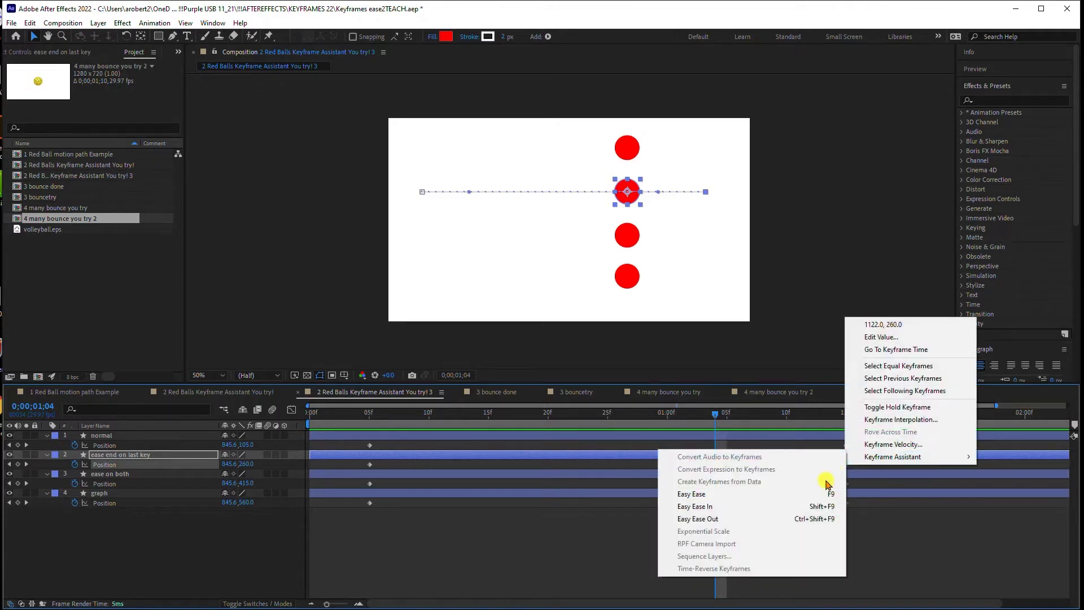
pyautogui.click(692, 495)
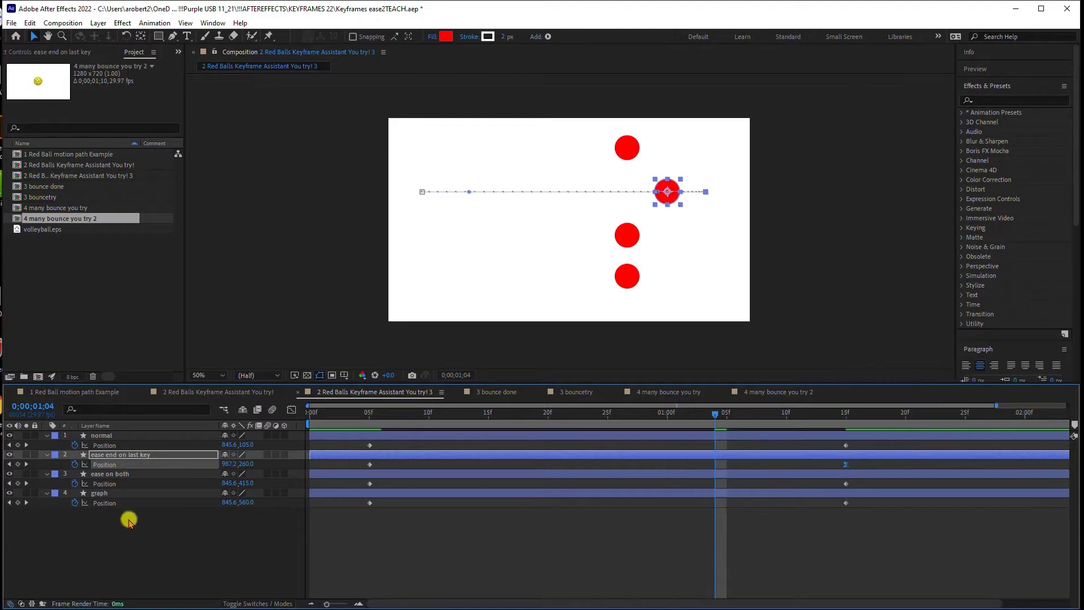
# Step: Hide the "ease on both" and "graph" layers and preview the remaining two balls from the start
pyautogui.click(9, 474)
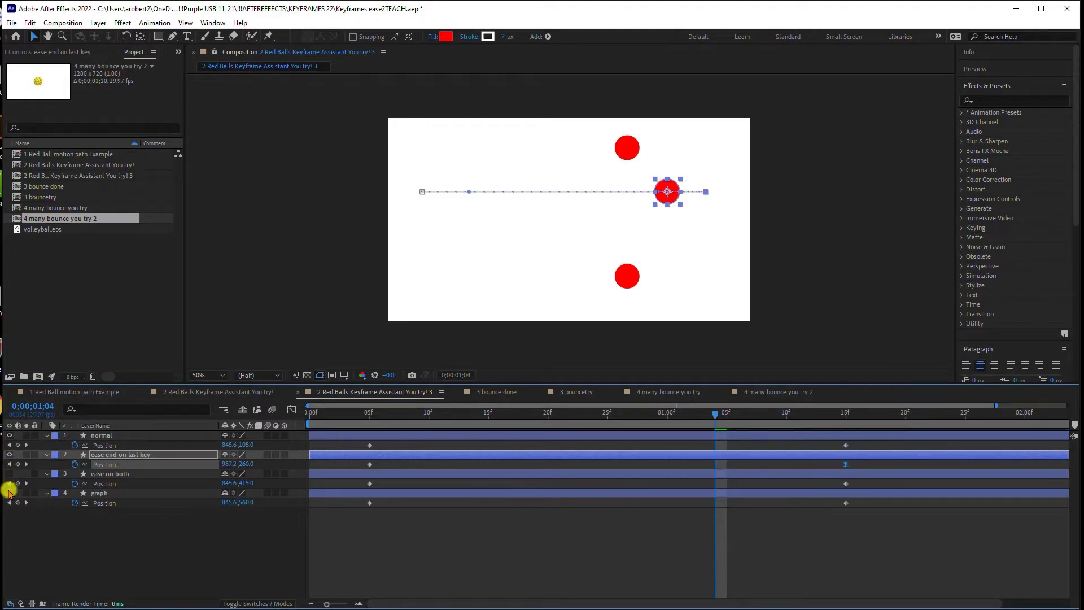
pyautogui.click(9, 493)
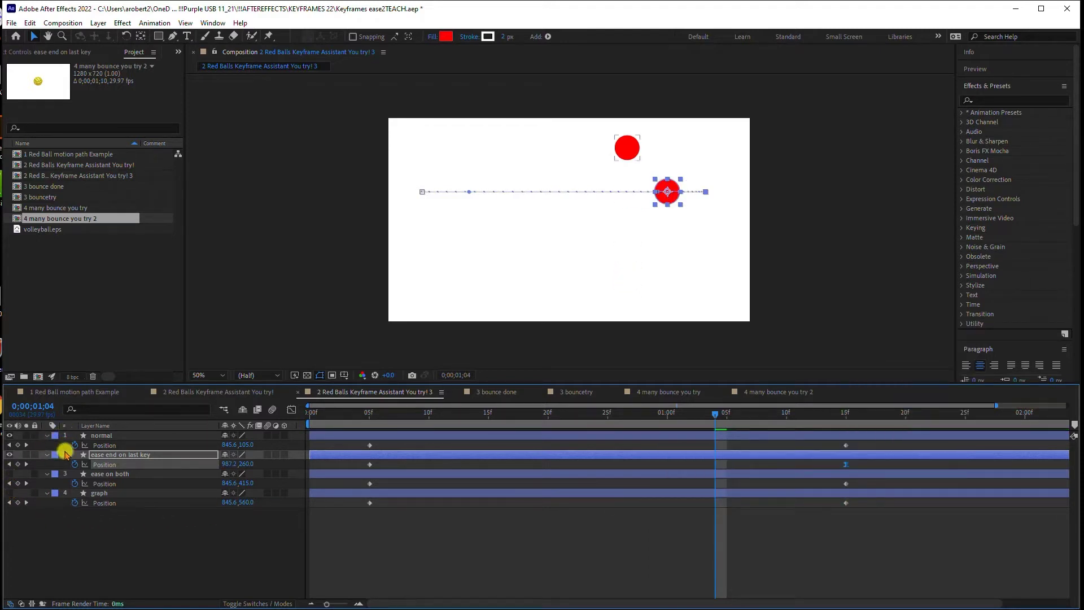
pyautogui.moveTo(344, 414); pyautogui.dragTo(262, 414)
pyautogui.press('space')
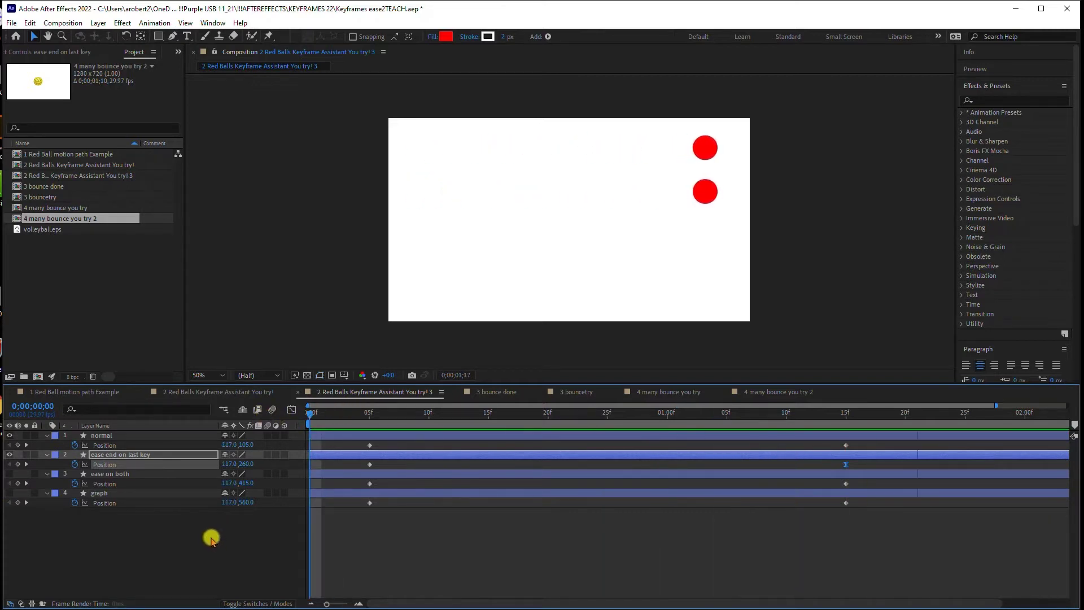
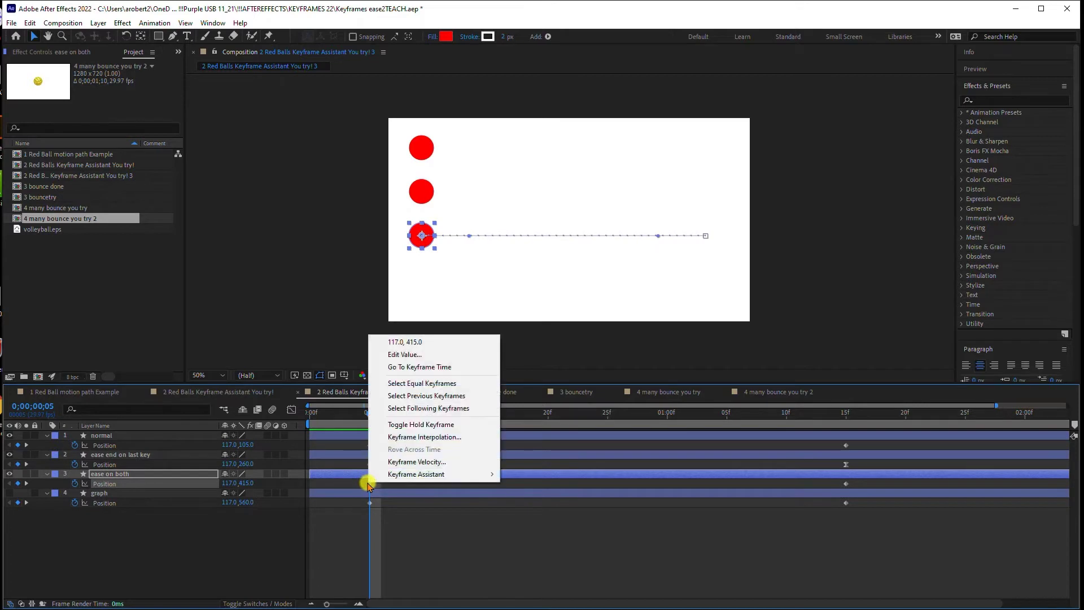
# Step: Apply Easy Ease Out to the first and Easy Ease In to the last Position keyframe of the "ease on both" layer, and preview it
pyautogui.moveTo(413, 474)
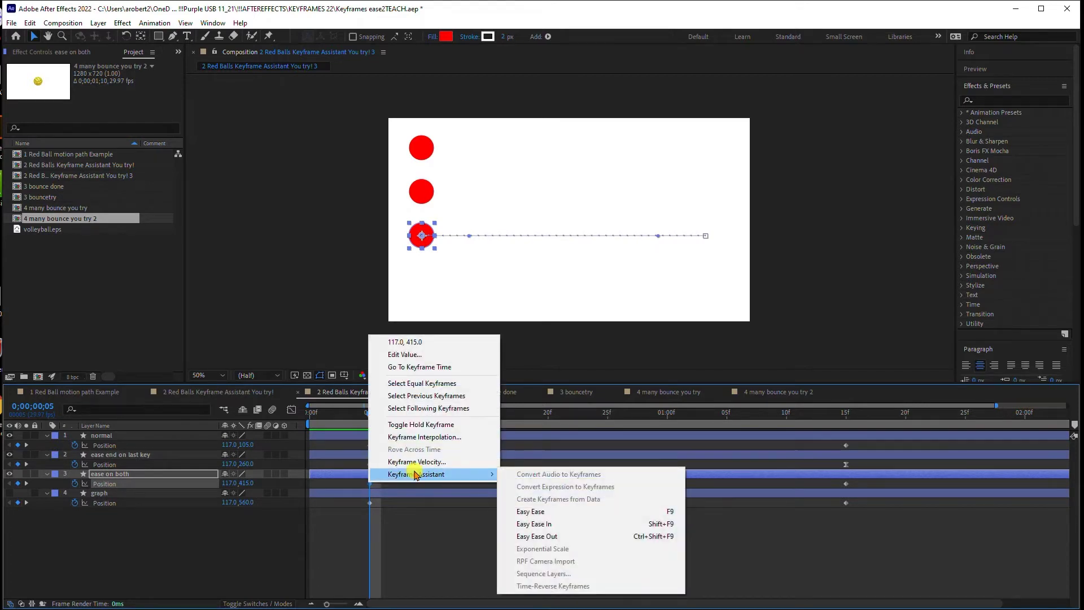
pyautogui.click(530, 537)
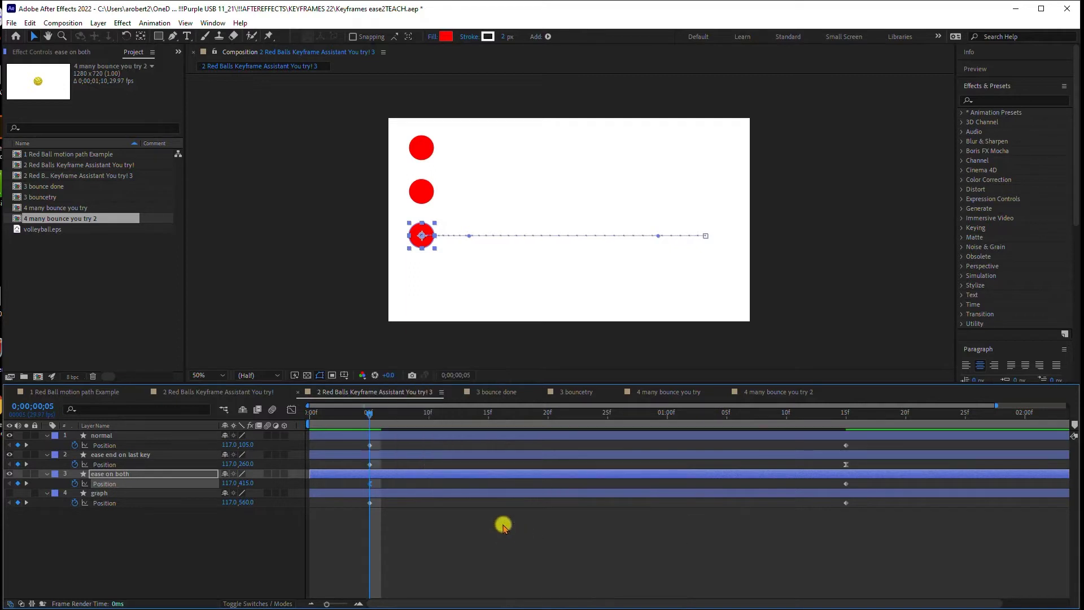
pyautogui.rightClick(845, 484)
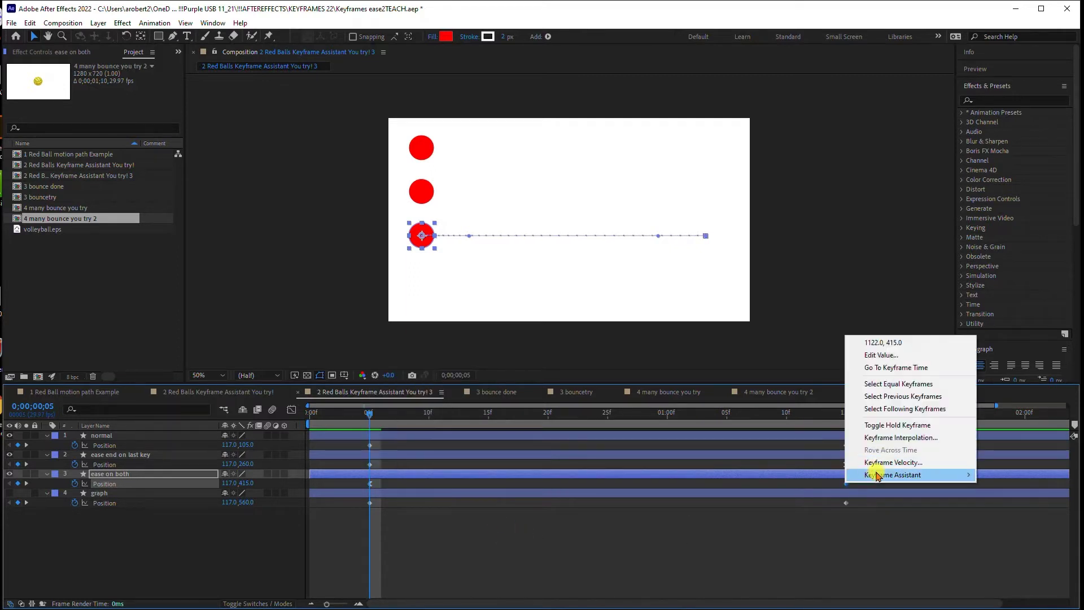
pyautogui.moveTo(872, 476)
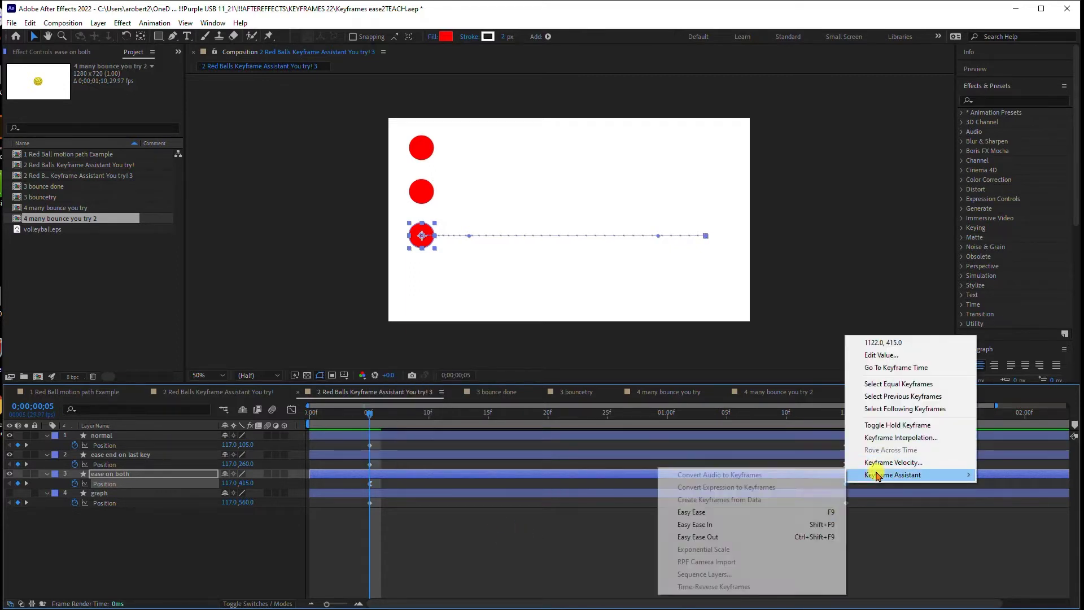
pyautogui.click(714, 525)
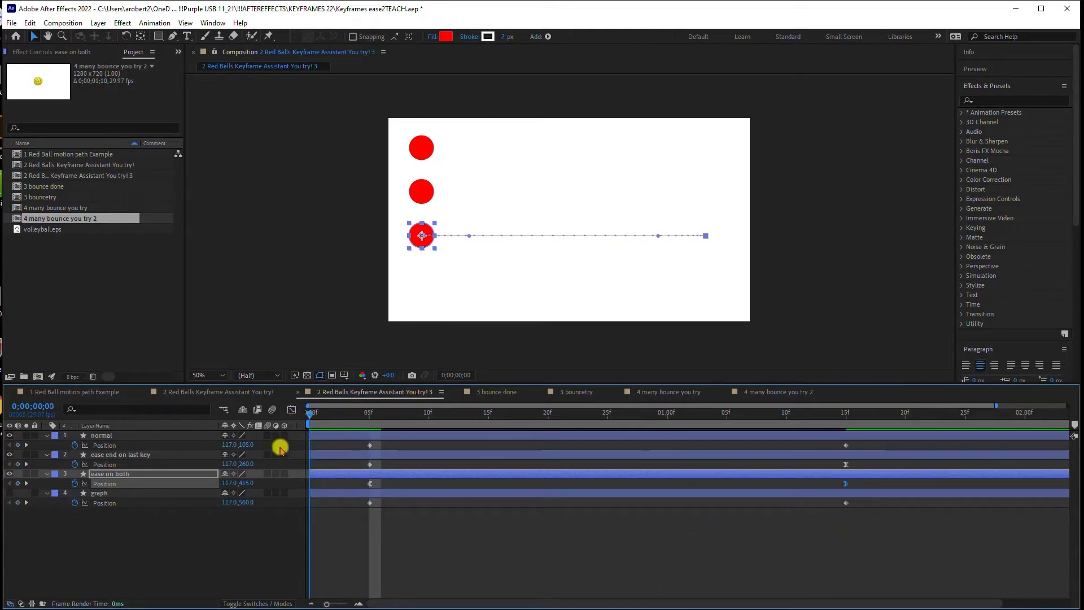
pyautogui.press('space')
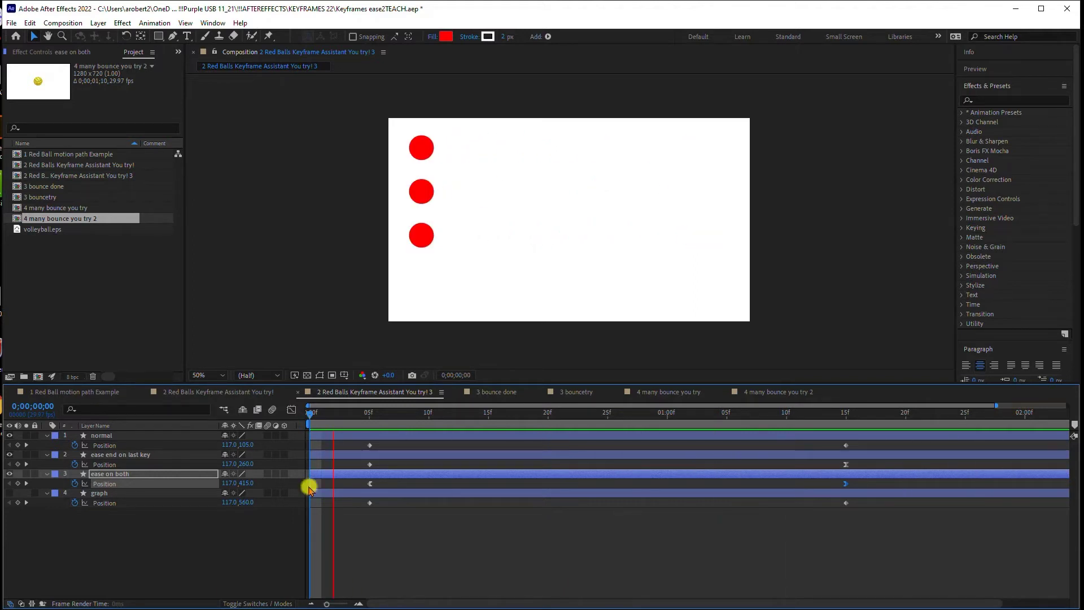
pyautogui.click(130, 544)
# Step: Hide the "ease end on last key" and "ease on both" layers and show the "normal" layer's Position speed graph
pyautogui.click(9, 473)
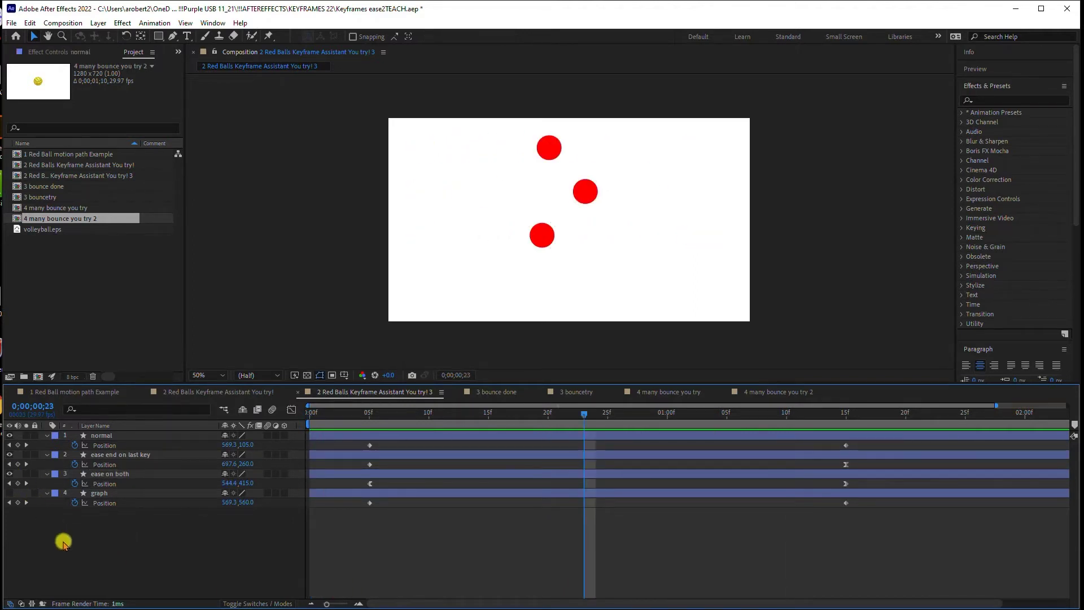
pyautogui.click(9, 454)
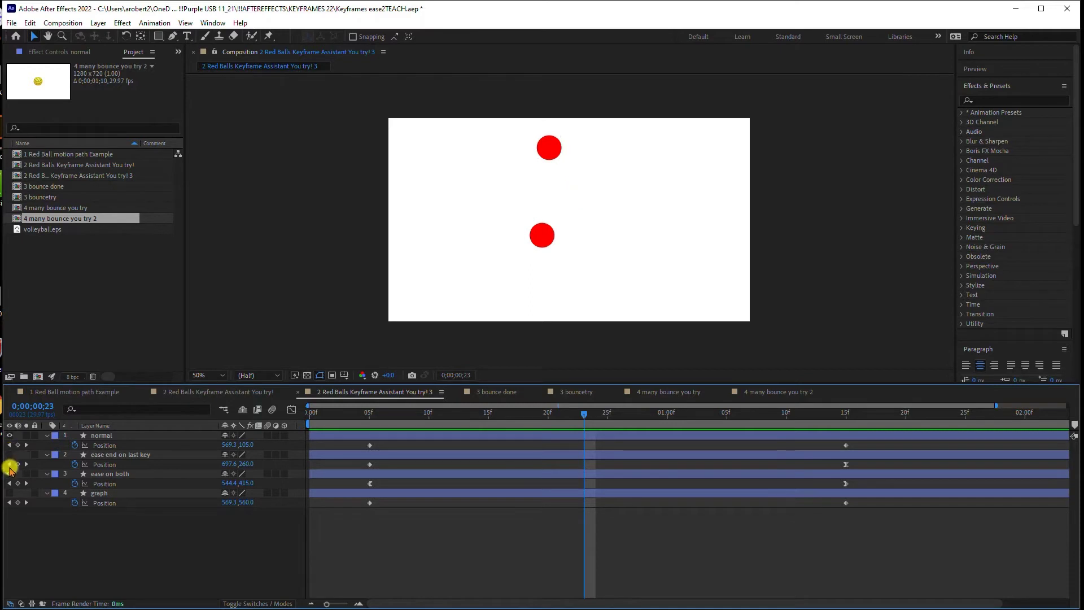
pyautogui.click(9, 473)
pyautogui.click(105, 435)
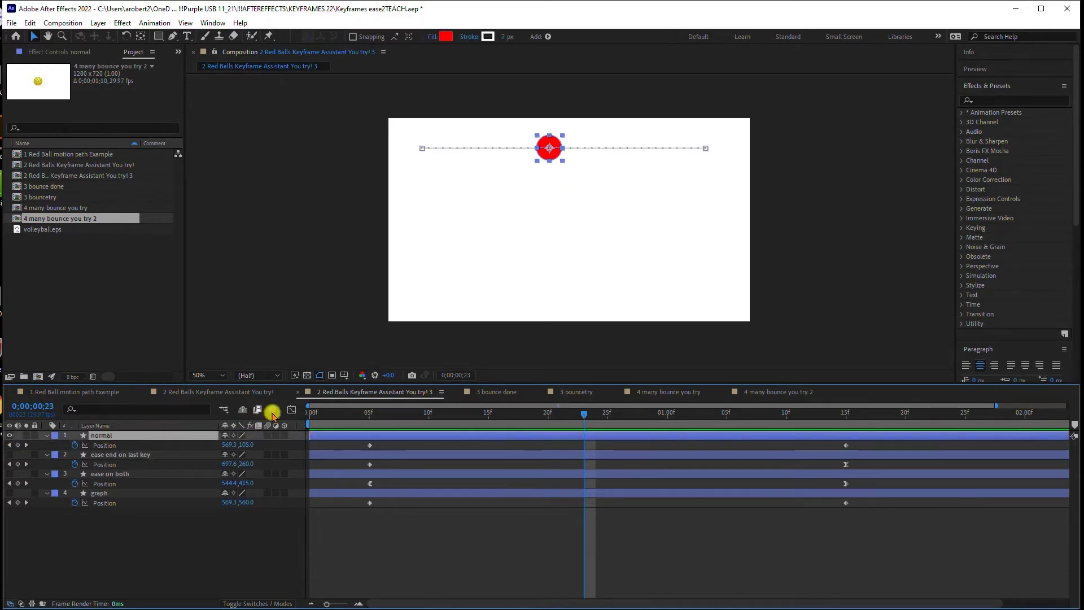
pyautogui.click(290, 409)
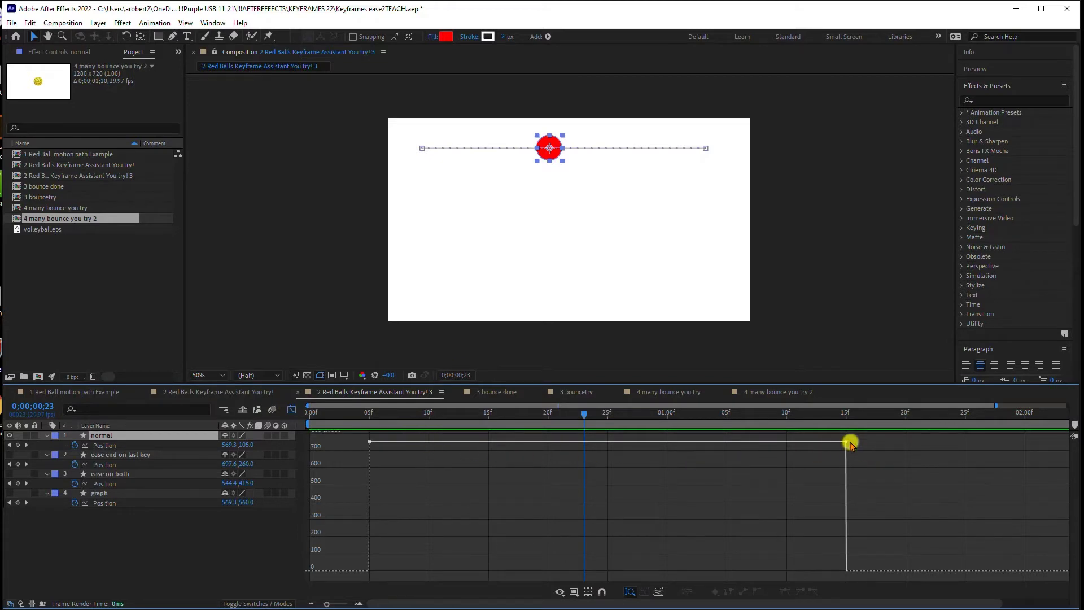
# Step: Show the "ease end on last key" layer and inspect the first and last keyframes on its Position speed graph
pyautogui.click(9, 455)
pyautogui.click(107, 454)
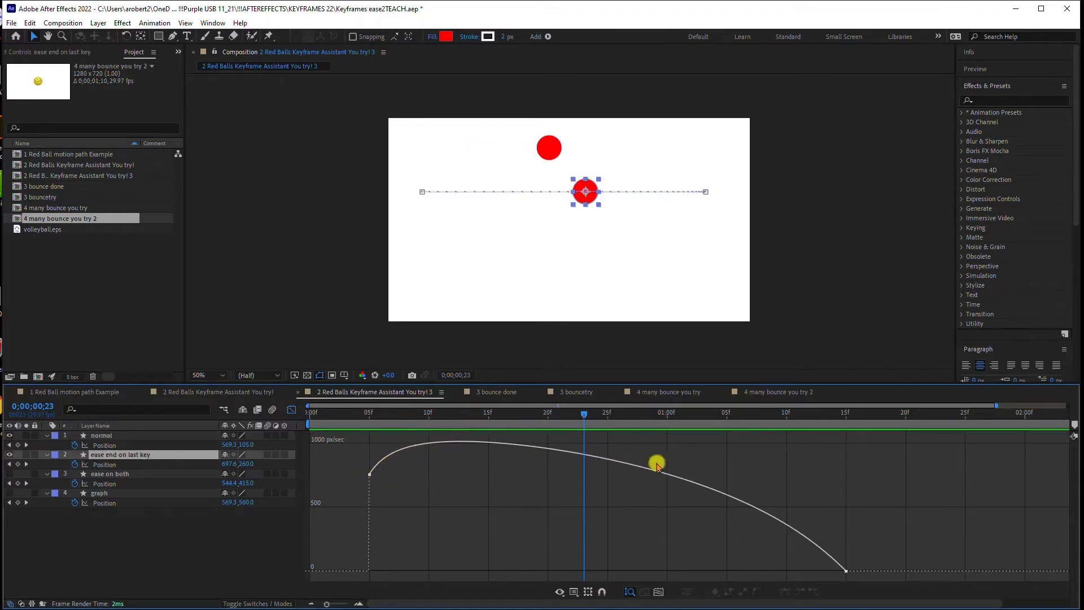
pyautogui.moveTo(845, 571)
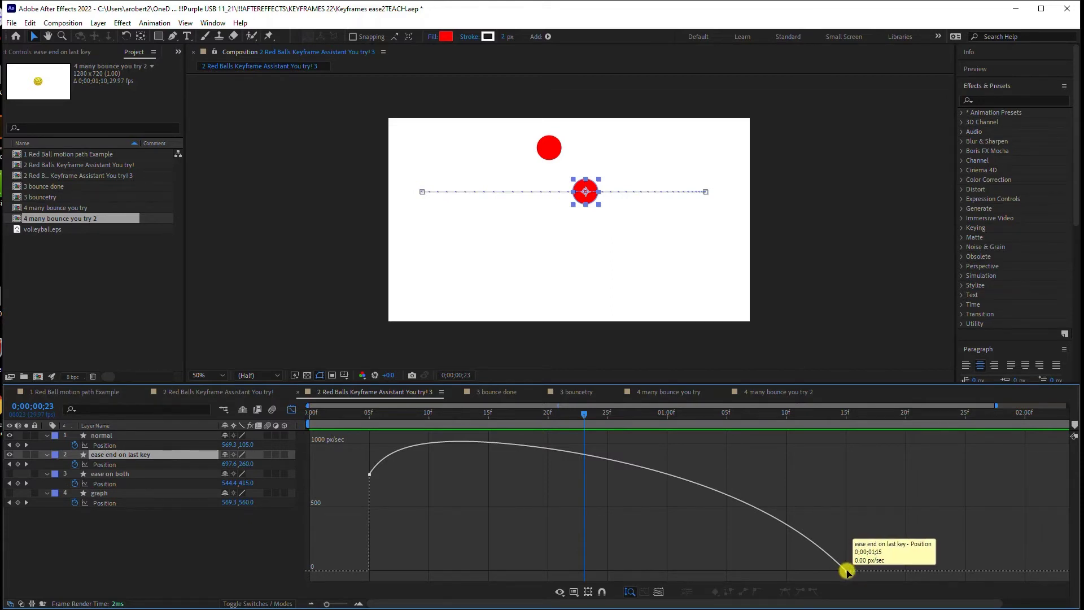
pyautogui.moveTo(367, 476)
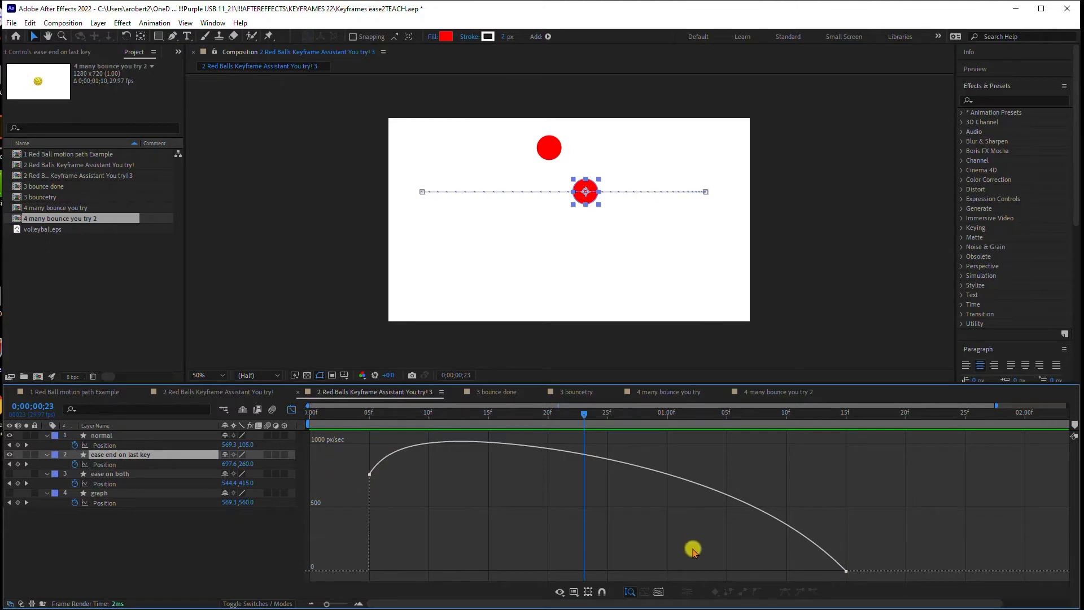
# Step: Hide the "ease end on last key" and "normal" layers and show the "ease on both" layer with its Position speed graph
pyautogui.click(9, 455)
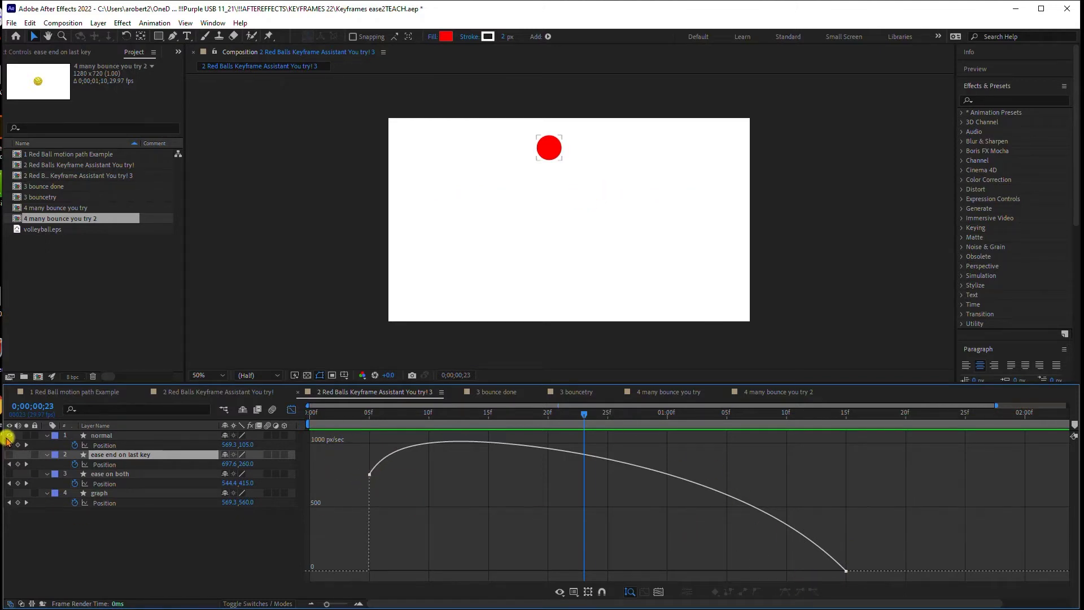
pyautogui.click(9, 435)
pyautogui.click(9, 474)
pyautogui.click(101, 474)
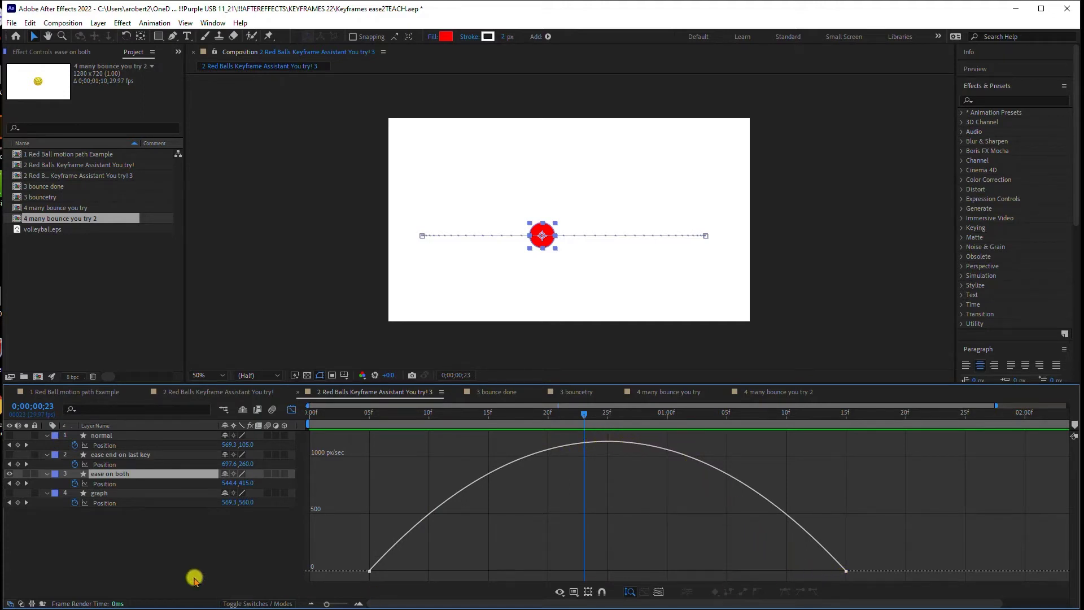
# Step: Unhide the "ease end on last key" and "normal" layers and display the speed graphs of the first three layers together
pyautogui.click(10, 452)
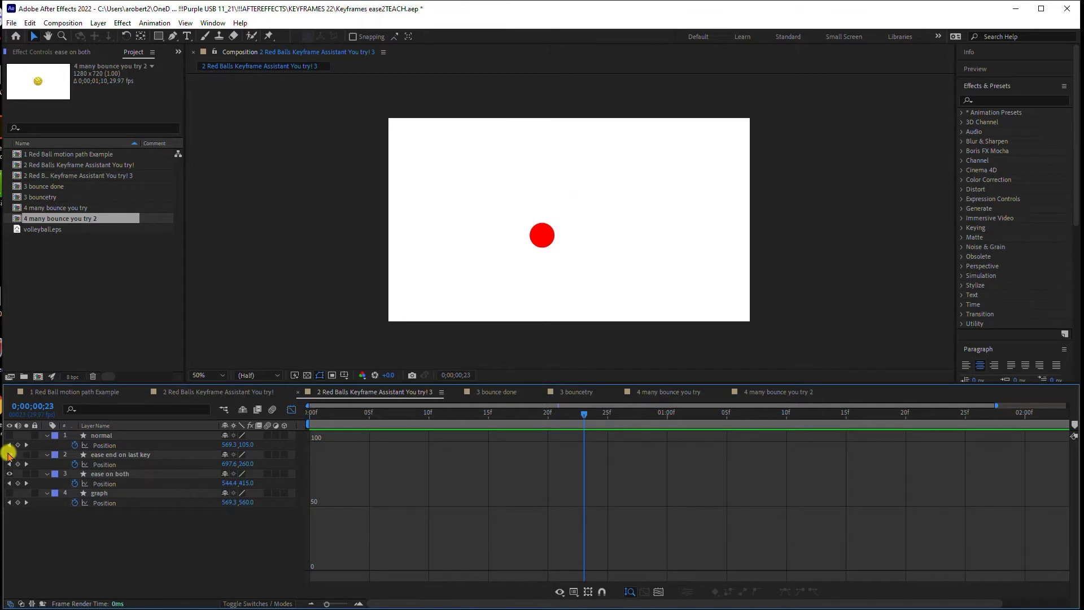
pyautogui.click(9, 455)
pyautogui.click(9, 435)
pyautogui.click(97, 436)
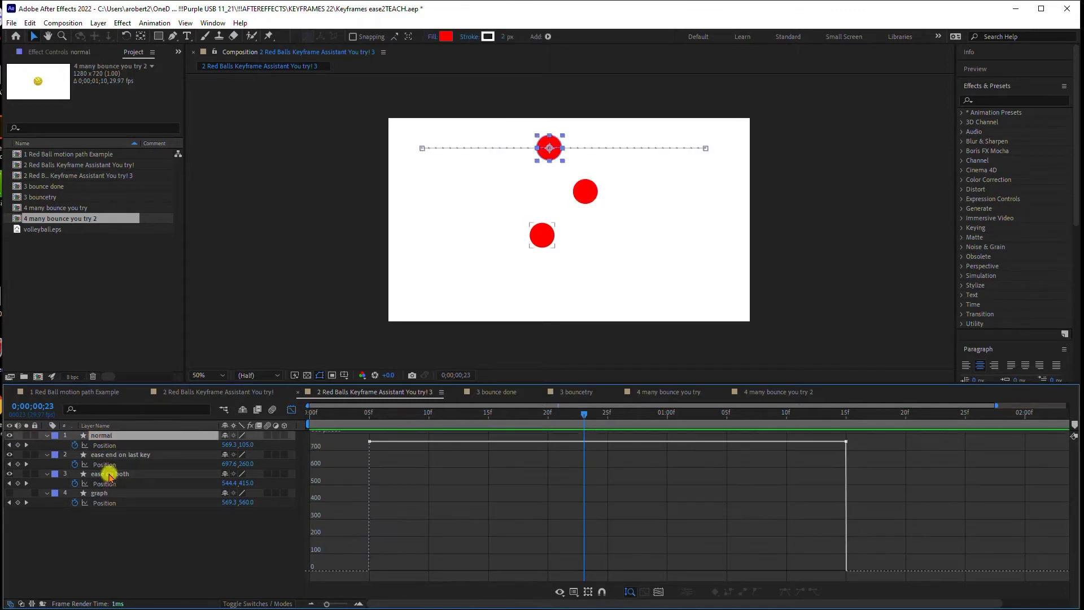
pyautogui.keyDown('shift'); pyautogui.click(109, 474); pyautogui.keyUp('shift')
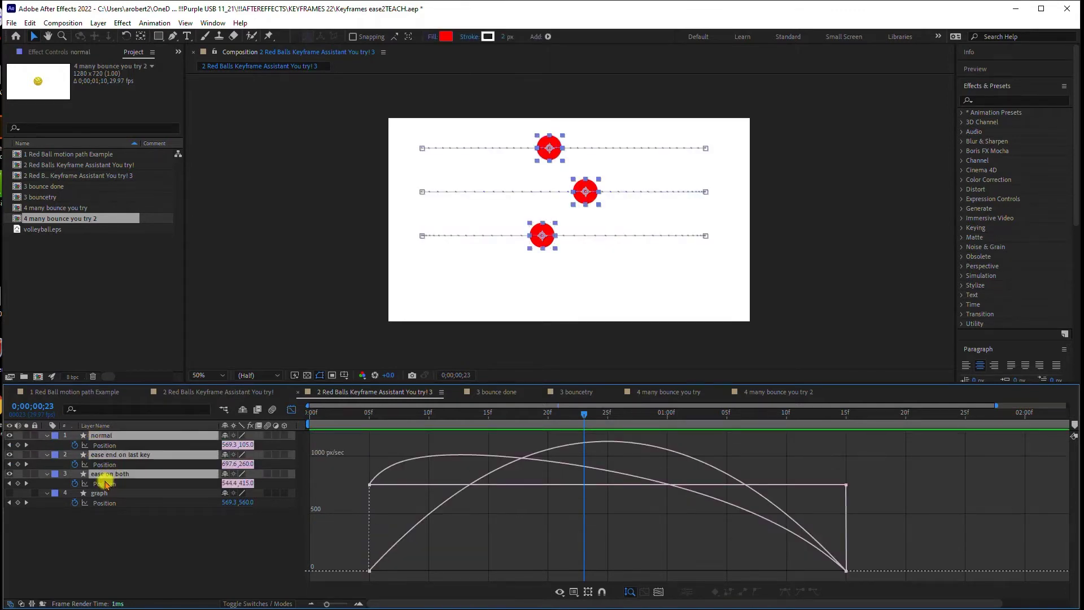
# Step: Preview the three visible balls from the start of the composition
pyautogui.moveTo(557, 415); pyautogui.dragTo(276, 413)
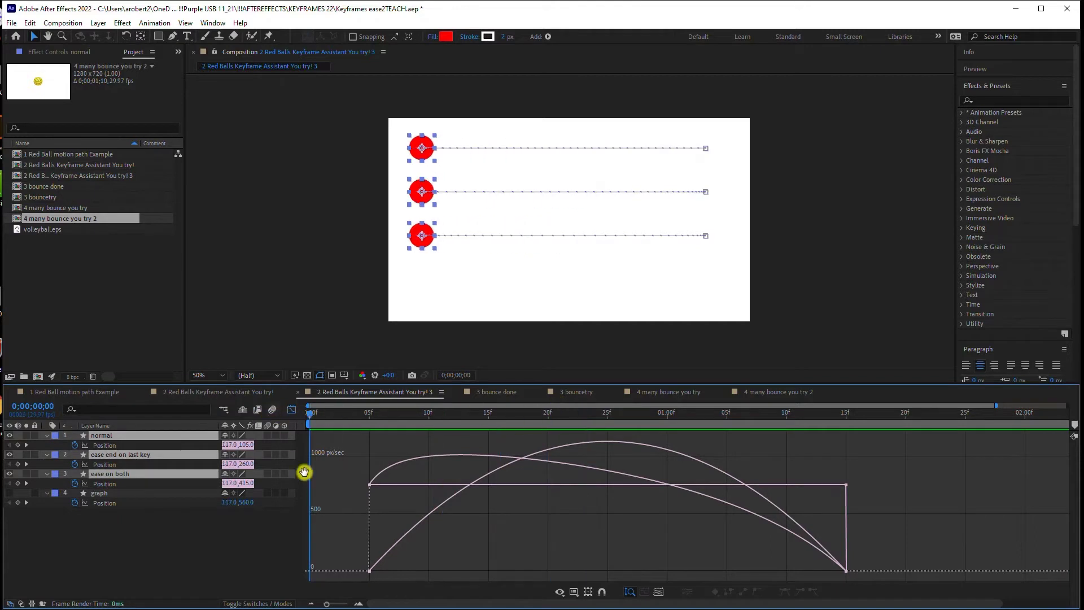
pyautogui.click(246, 535)
pyautogui.press('space')
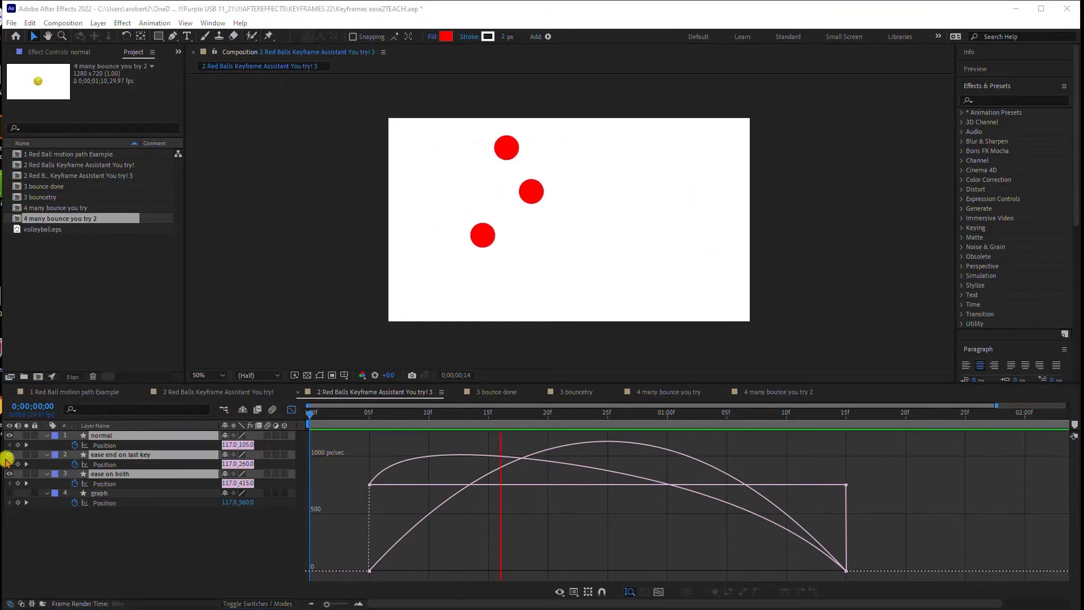
# Step: Show only the "graph" layer, hiding the other three, and display its Position speed graph
pyautogui.click(9, 493)
pyautogui.click(9, 474)
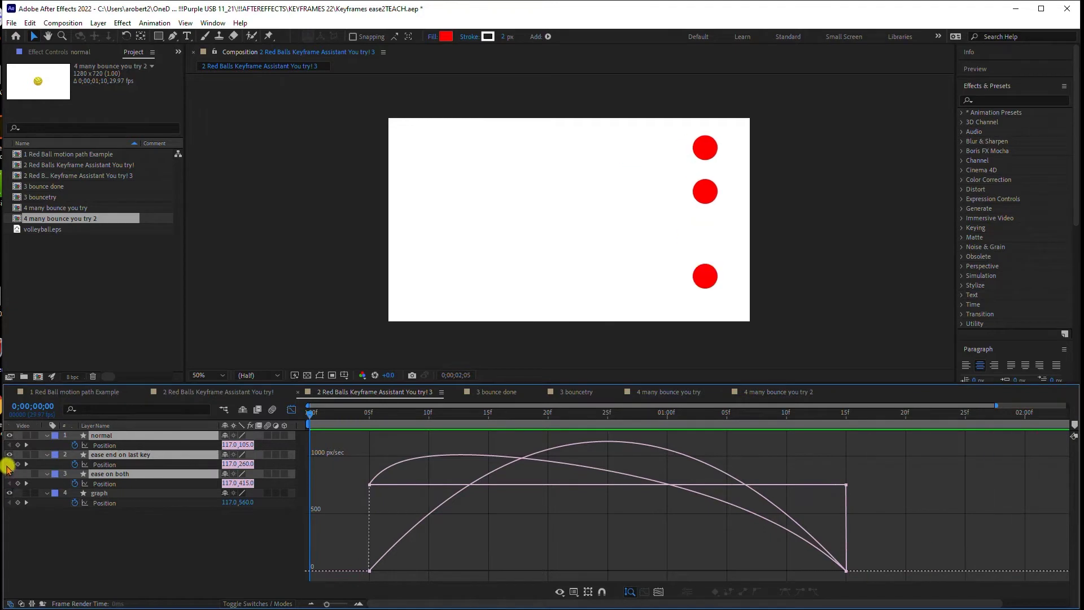
pyautogui.click(9, 454)
pyautogui.click(9, 435)
pyautogui.click(97, 535)
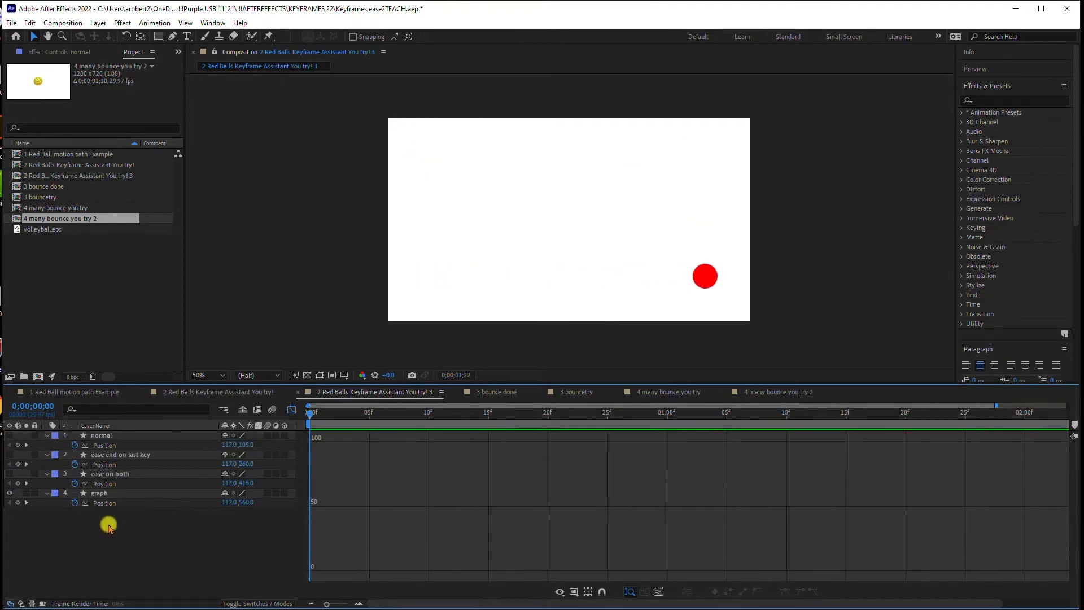
pyautogui.click(104, 492)
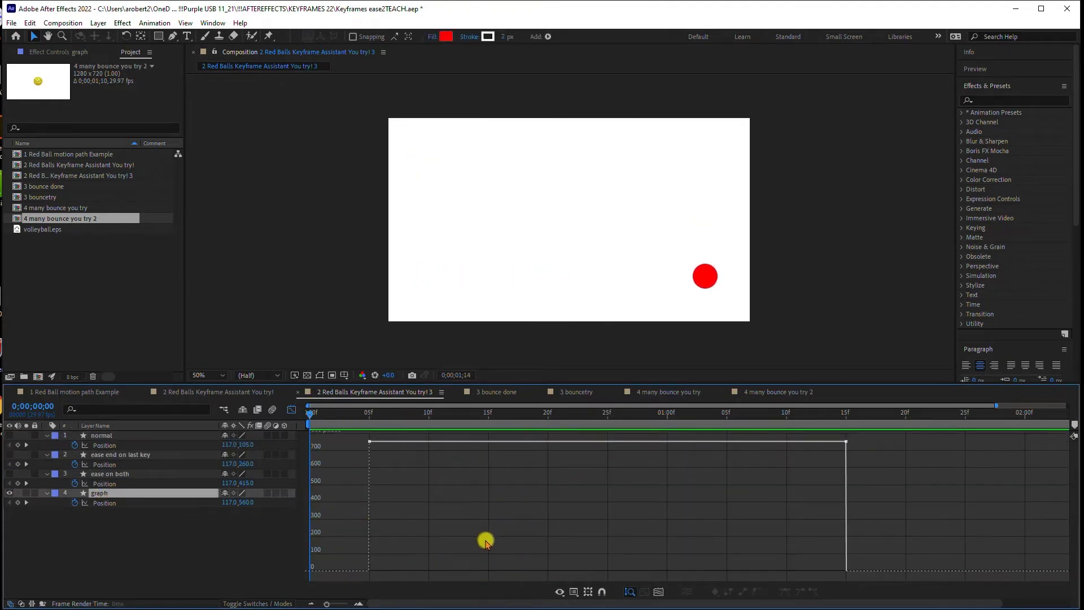
# Step: Lower the speed of the "graph" layer's first and last Position keyframes to about 0 px/sec in the speed graph
pyautogui.moveTo(370, 444)
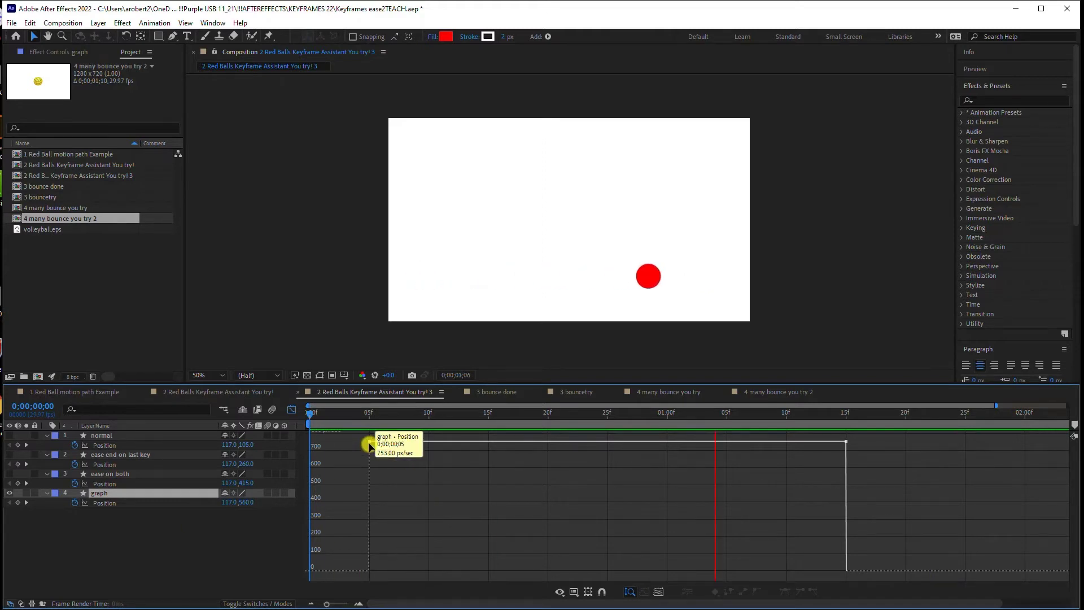
pyautogui.moveTo(369, 444); pyautogui.dragTo(367, 570)
pyautogui.moveTo(840, 449)
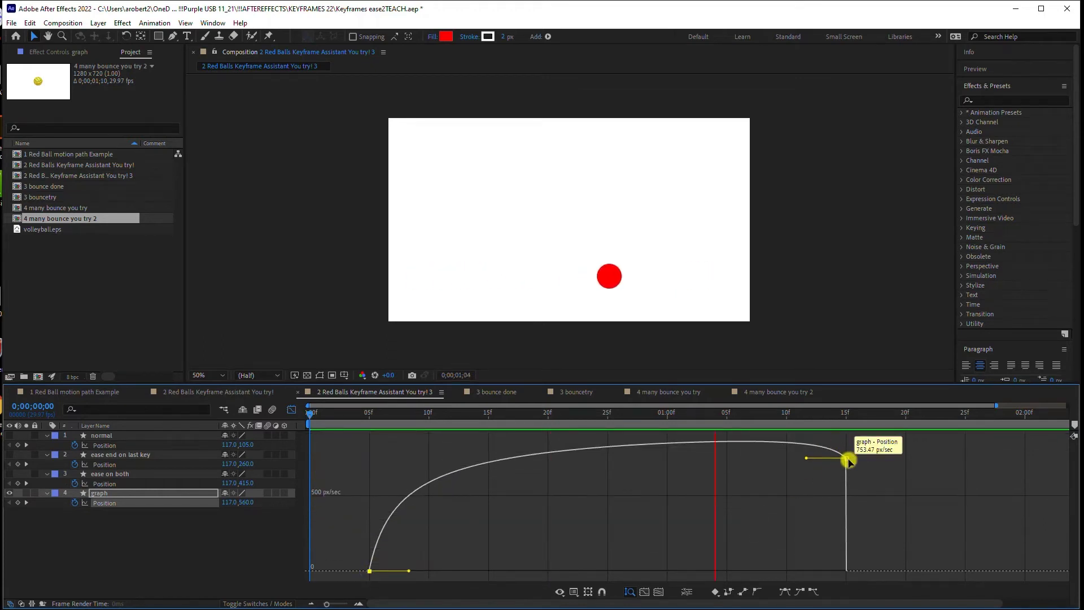
pyautogui.moveTo(844, 459); pyautogui.dragTo(846, 571)
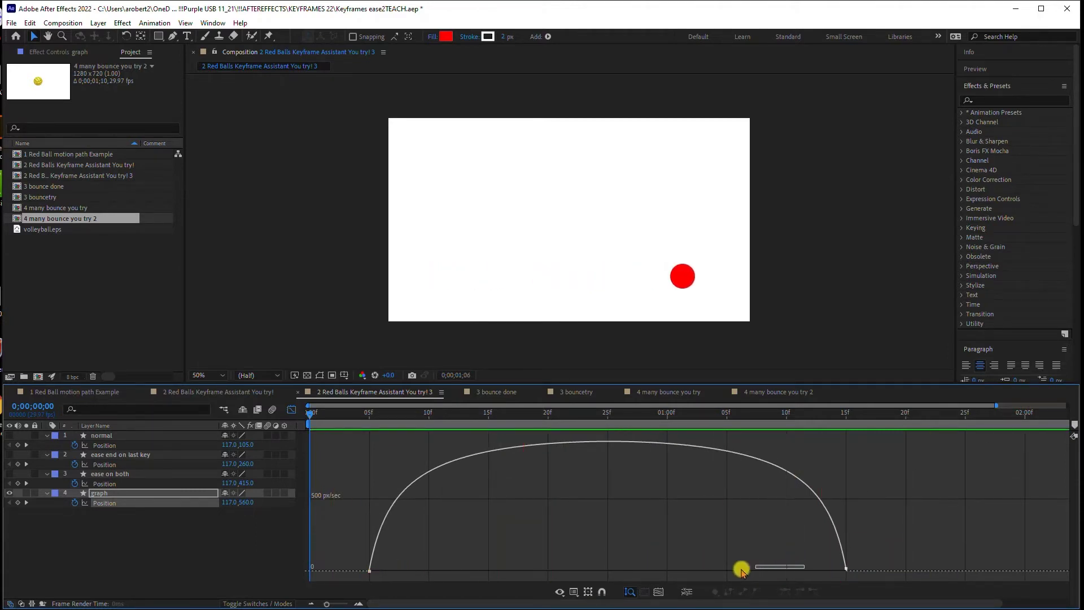
pyautogui.click(819, 562)
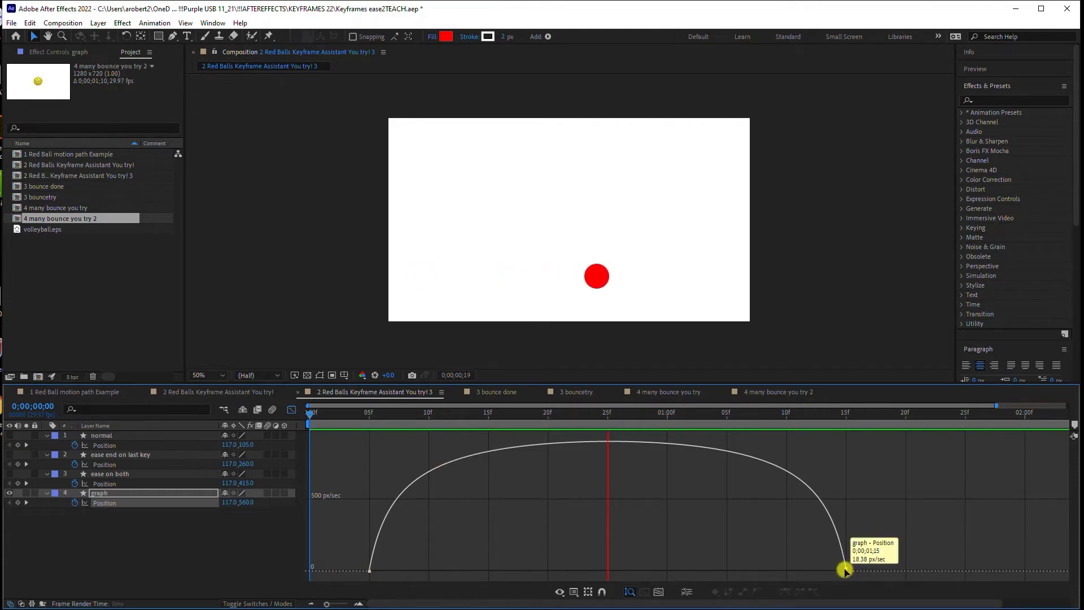
pyautogui.click(846, 568)
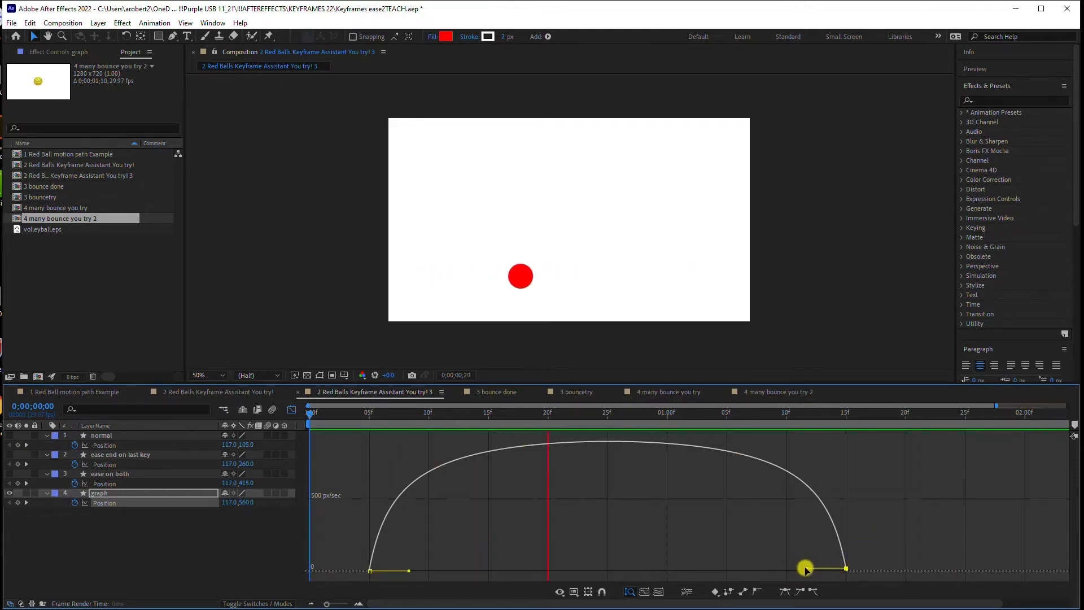
# Step: Reshape the "graph" layer's speed curve by extending the first keyframe's influence handle to about frame 21 and the last keyframe's back to about 1;07
pyautogui.moveTo(805, 568); pyautogui.dragTo(586, 568)
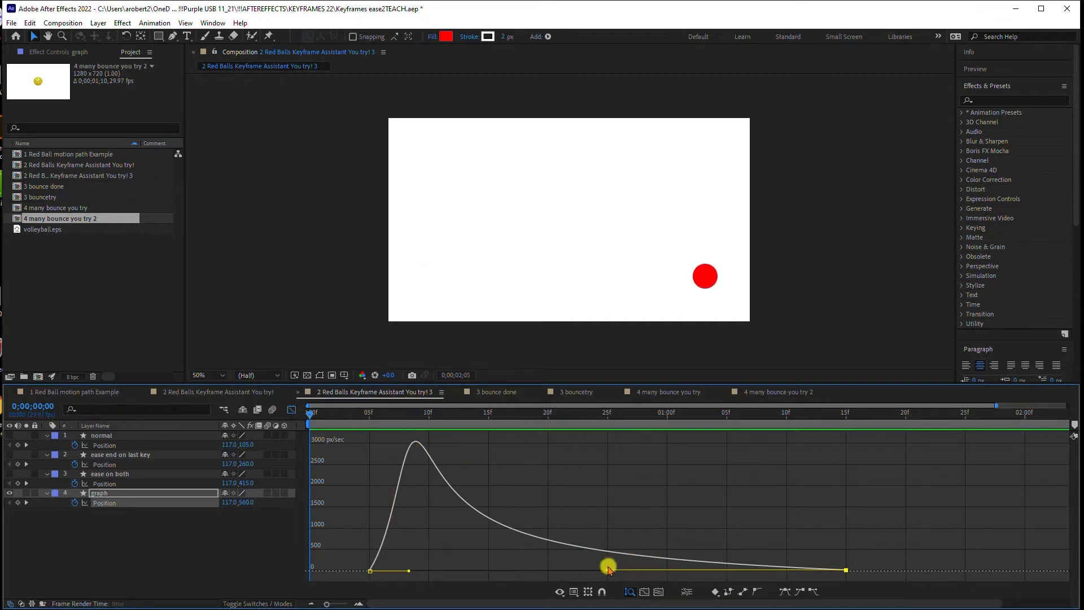
pyautogui.moveTo(608, 567); pyautogui.dragTo(752, 547)
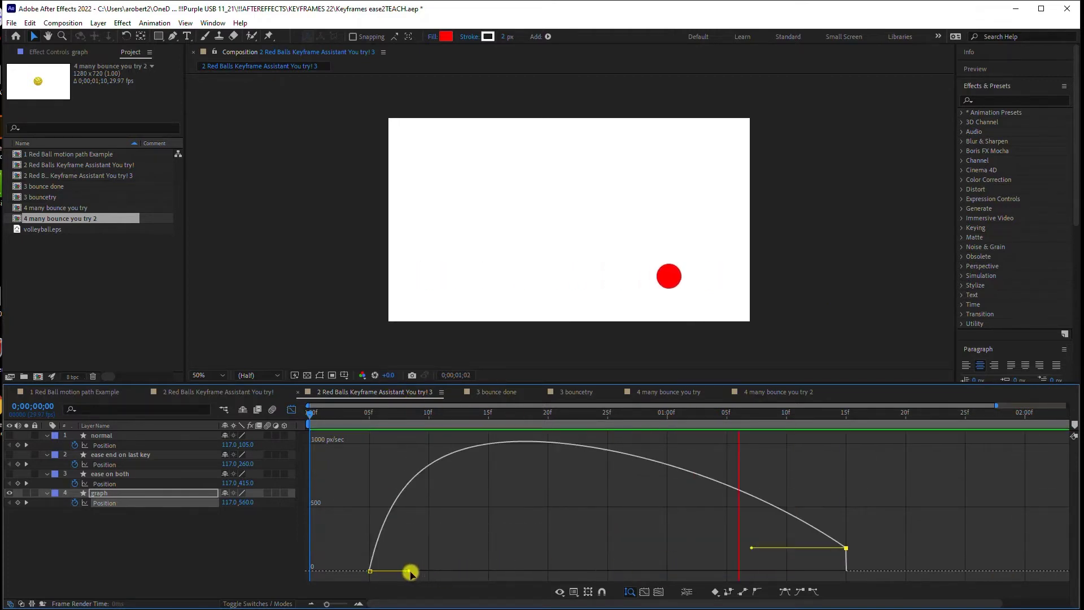
pyautogui.moveTo(411, 573); pyautogui.dragTo(608, 566)
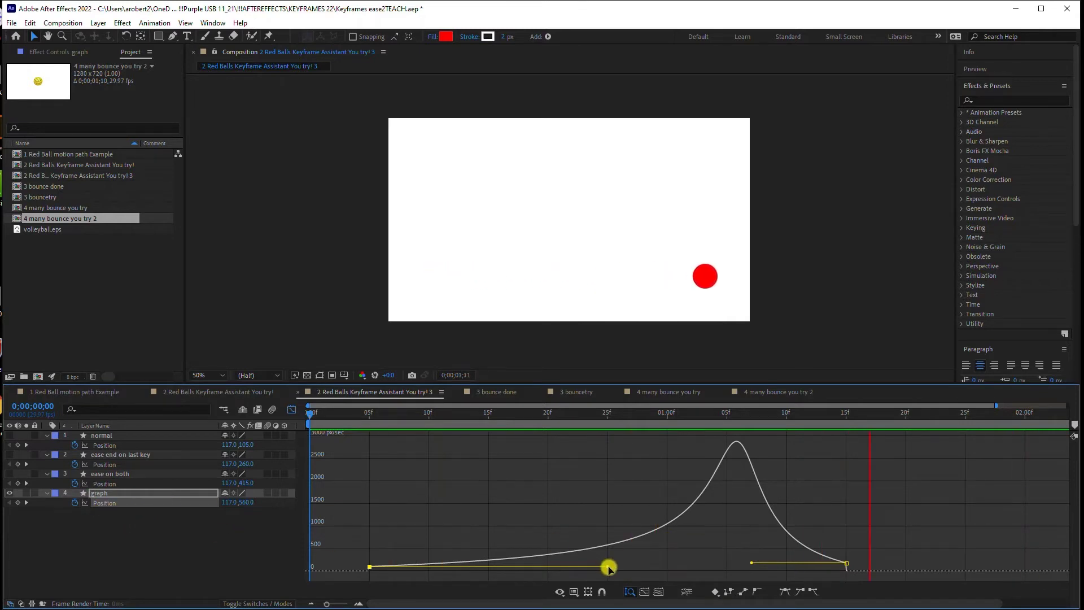
pyautogui.moveTo(608, 569); pyautogui.dragTo(564, 569)
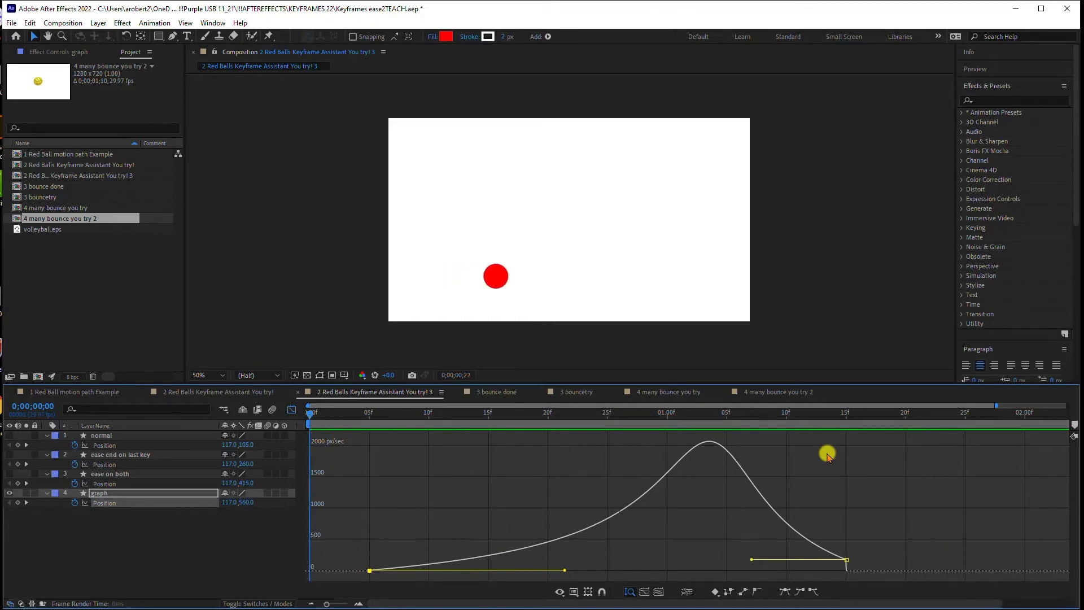
# Step: Examine the volleyball's Position keyframes, motion path and speed graph in the "3 bounce done" composition
pyautogui.hotkey('shift', '.')
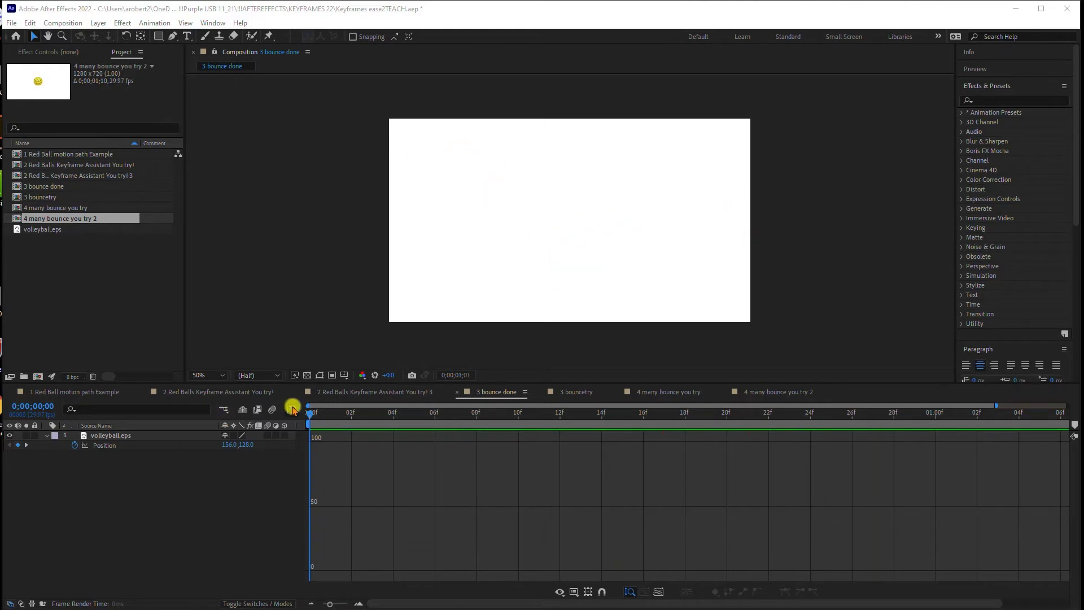
pyautogui.click(291, 410)
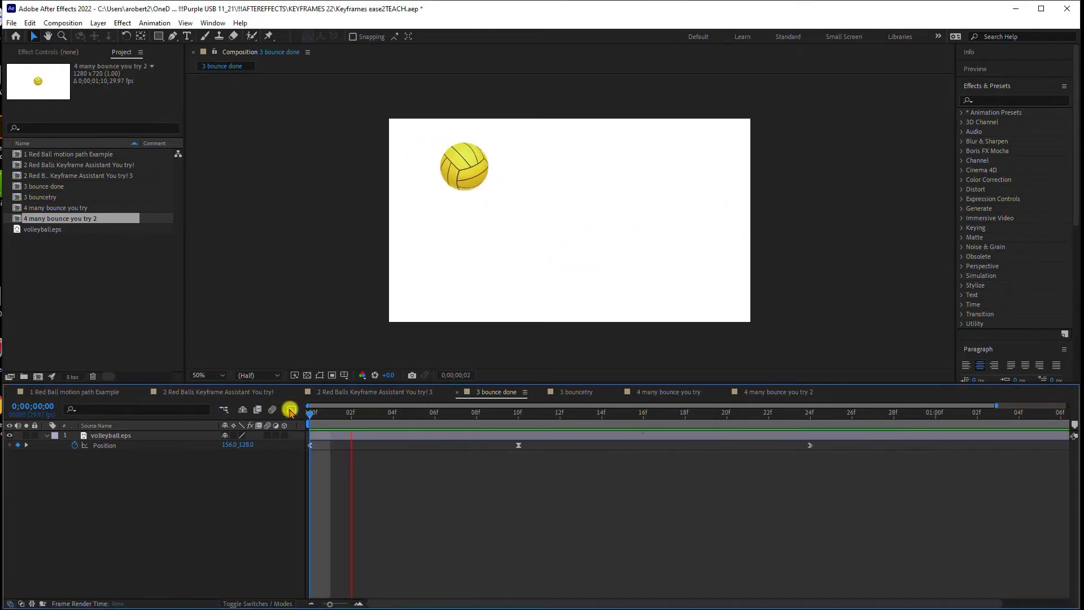
pyautogui.click(106, 446)
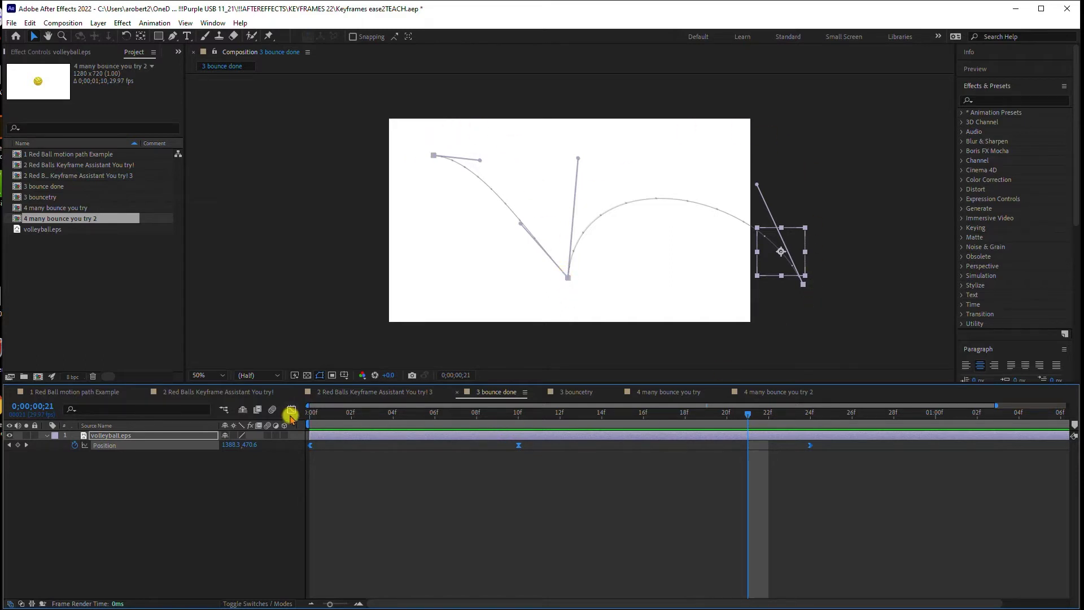
pyautogui.click(292, 410)
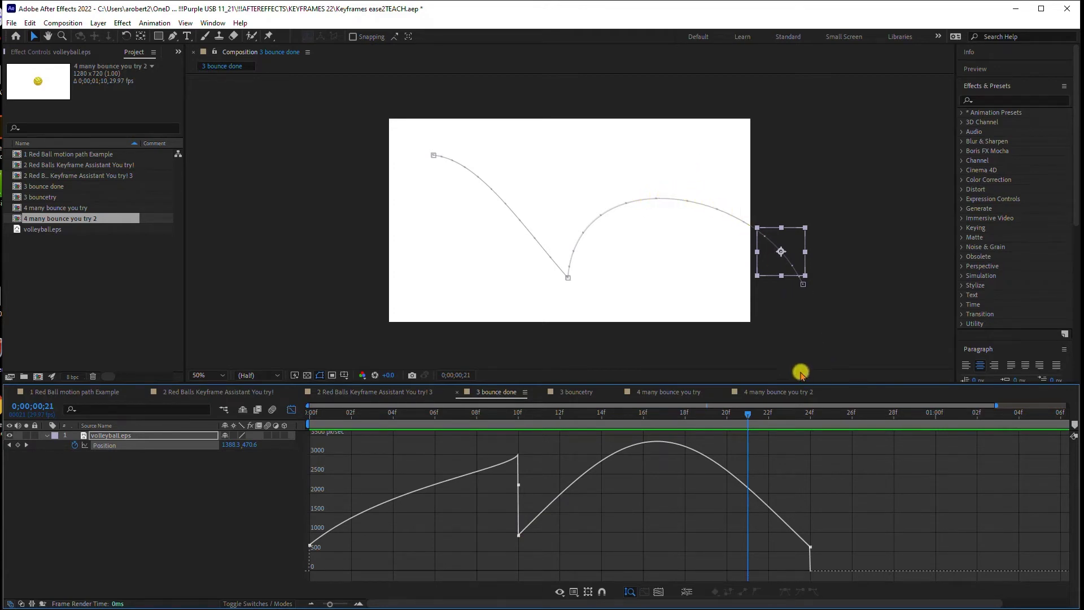
# Step: In the "3 bouncetry" composition, keyframe the volleyball's Position at frame 0 in the frame's upper-left corner, at about 98, 86
pyautogui.click(565, 398)
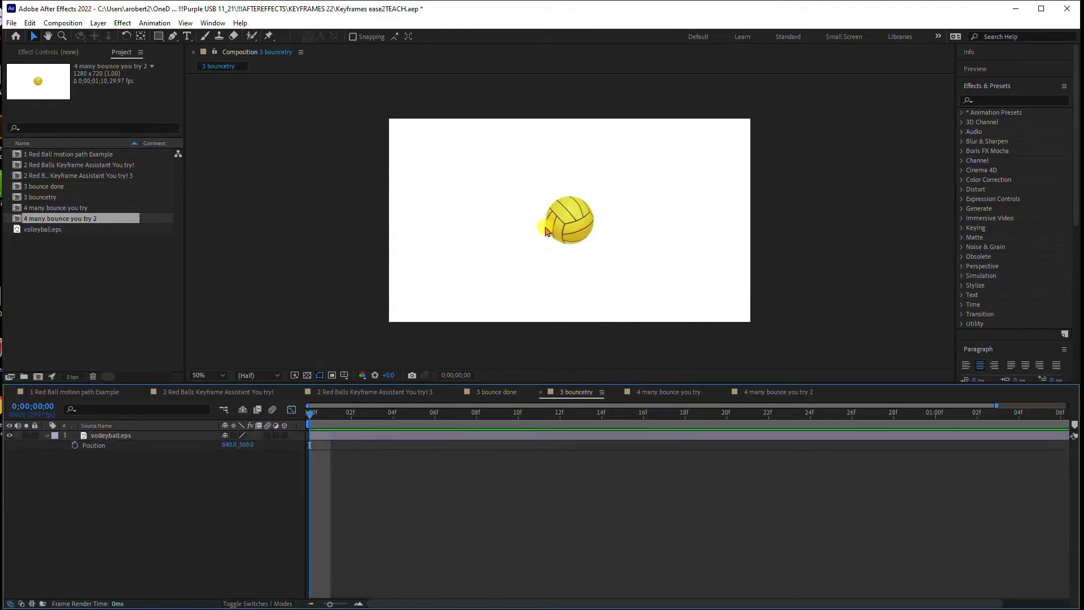
pyautogui.click(569, 221)
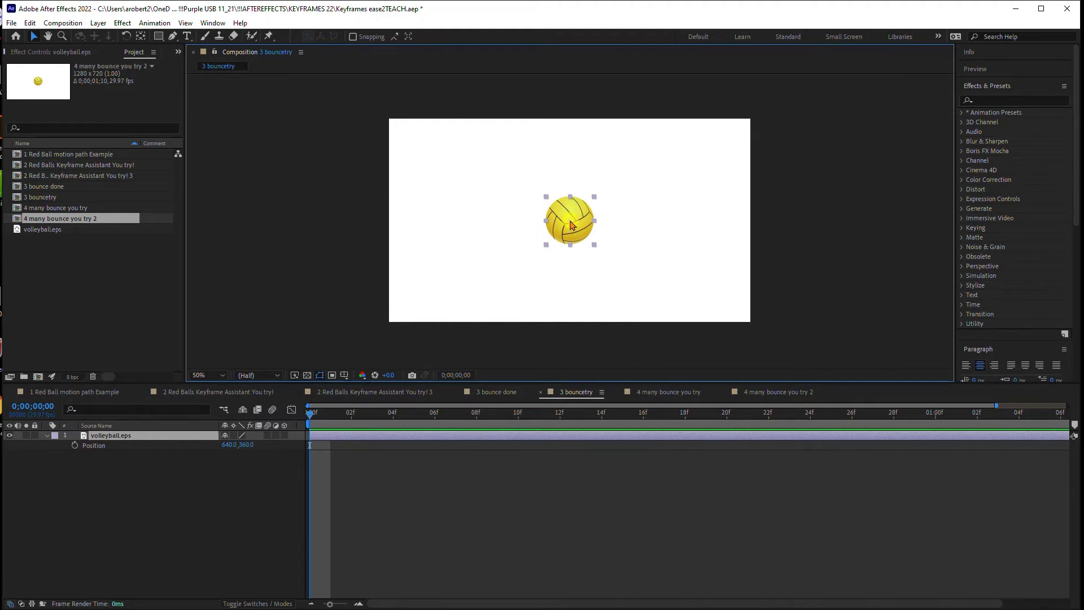
pyautogui.click(109, 436)
pyautogui.press('p')
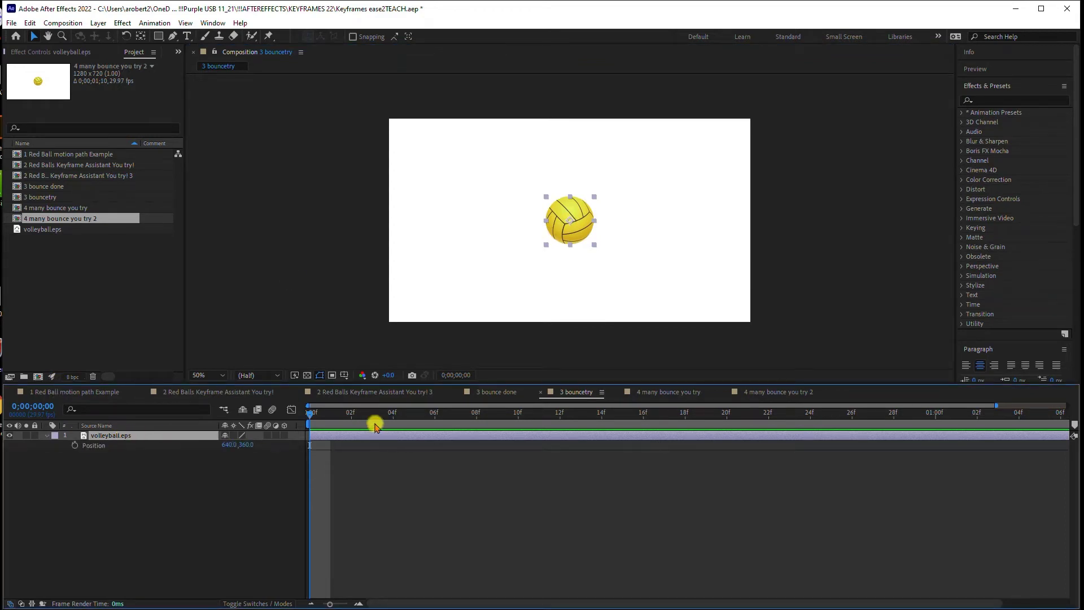
pyautogui.click(74, 445)
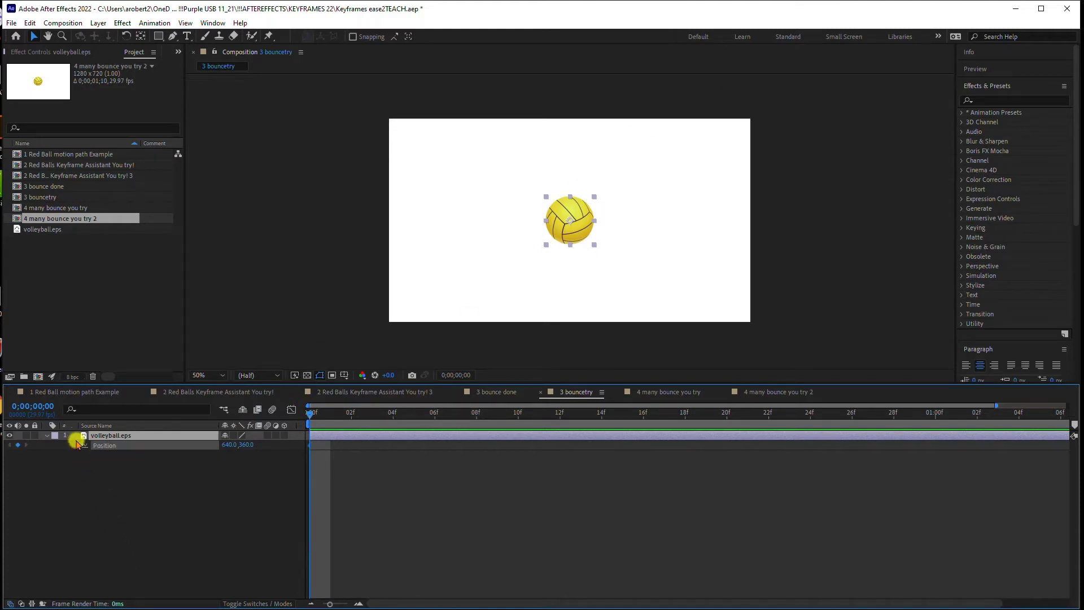
pyautogui.moveTo(571, 212); pyautogui.dragTo(417, 135)
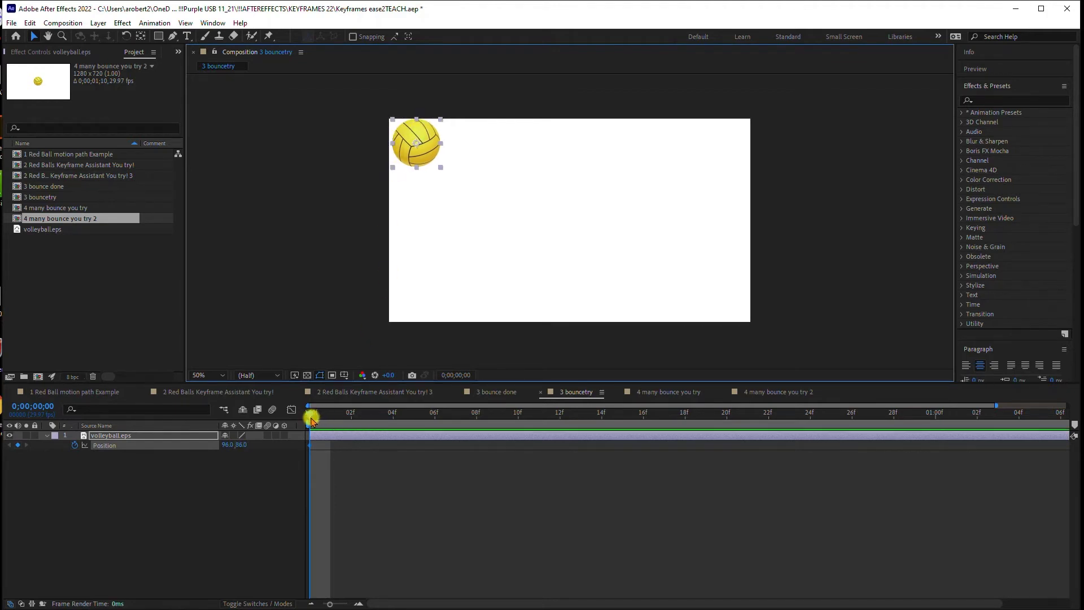
# Step: Add volleyball Position keyframes at 0;00;00;13, about 510, 590, and at 0;00;00;25, about 1049, 594
pyautogui.moveTo(311, 418); pyautogui.dragTo(581, 417)
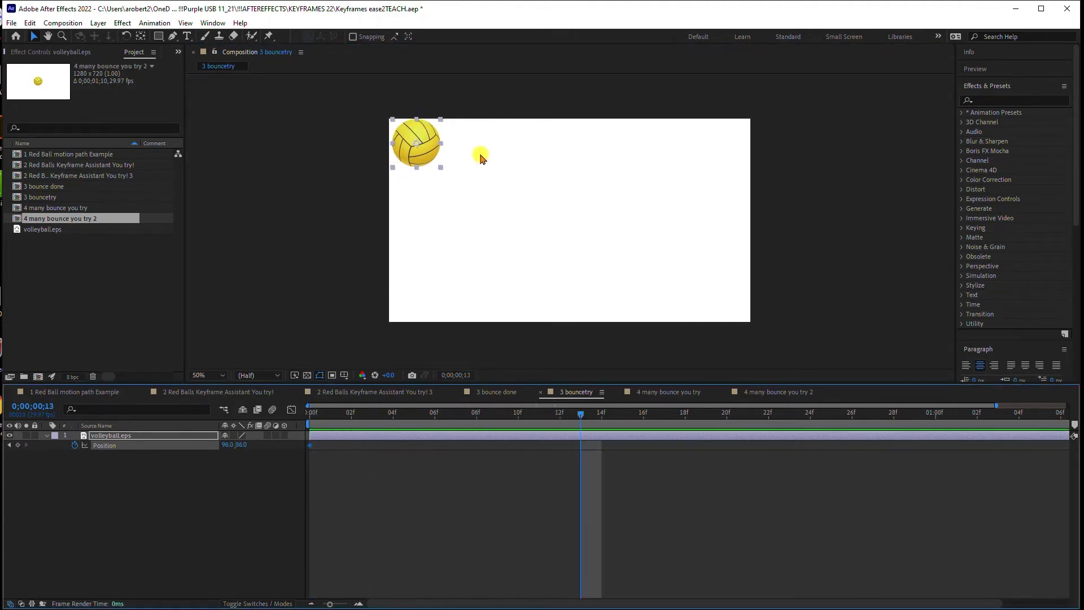
pyautogui.moveTo(407, 129); pyautogui.dragTo(523, 270)
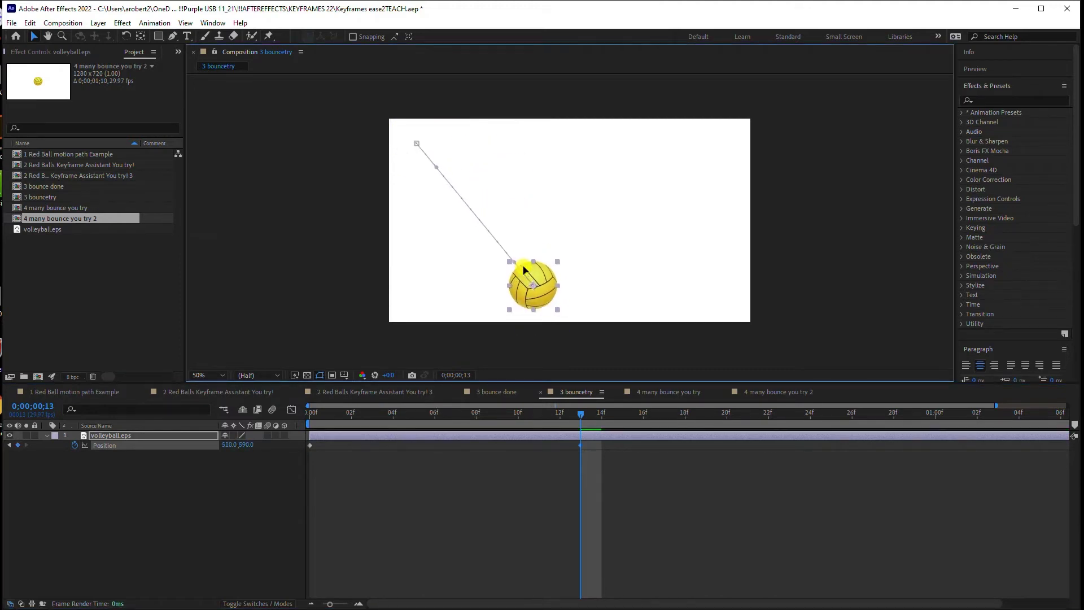
pyautogui.click(831, 416)
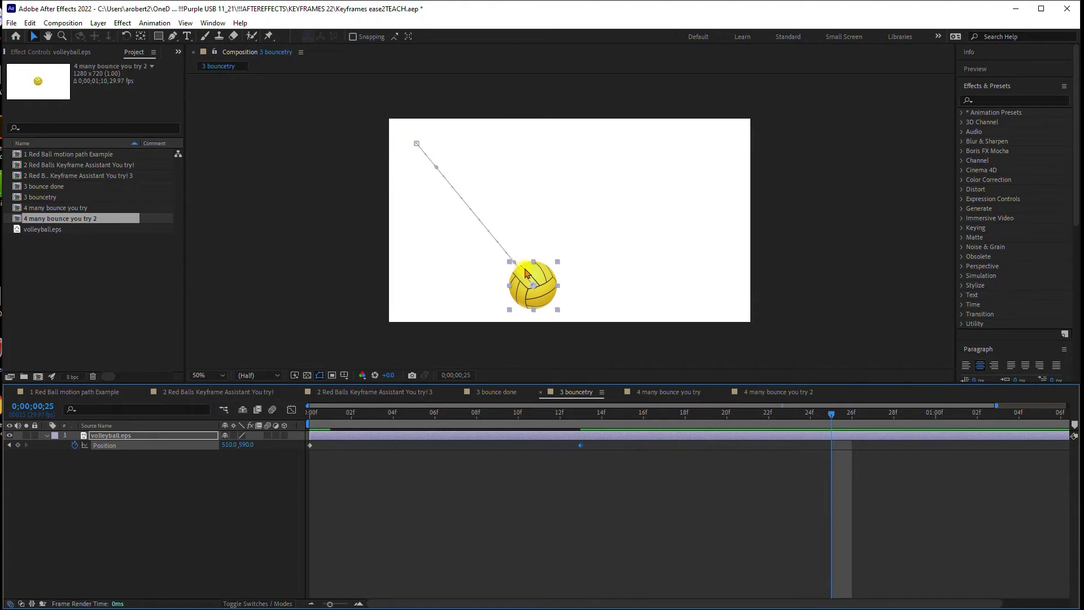
pyautogui.moveTo(525, 274); pyautogui.dragTo(676, 269)
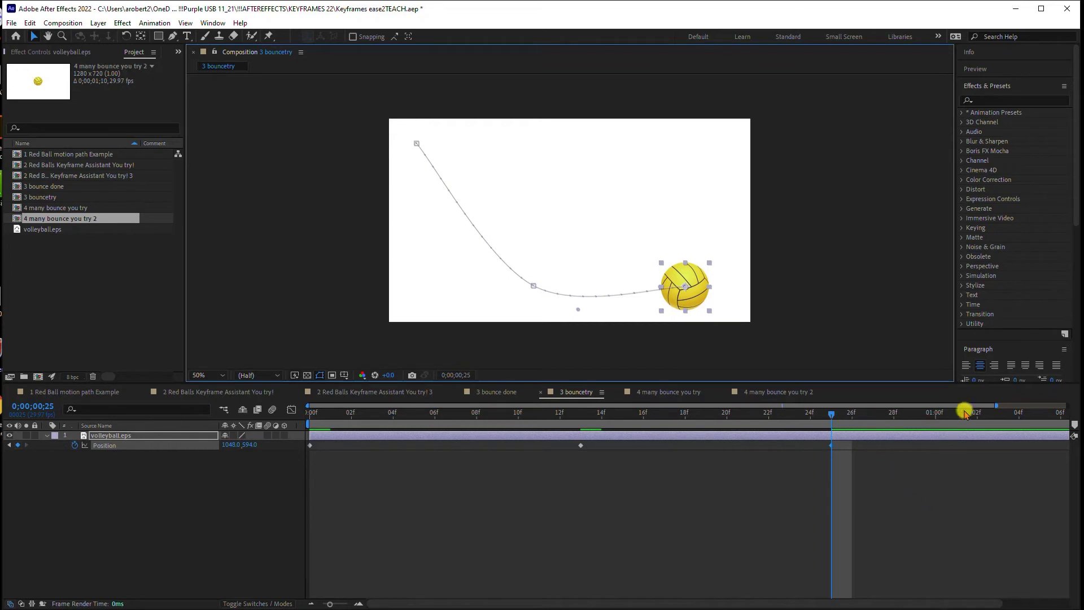
# Step: Add a volleyball Position keyframe at 0;00;01;04 just beyond the frame's right edge, at about 1548, 520
pyautogui.click(1018, 412)
pyautogui.moveTo(698, 288); pyautogui.dragTo(835, 258)
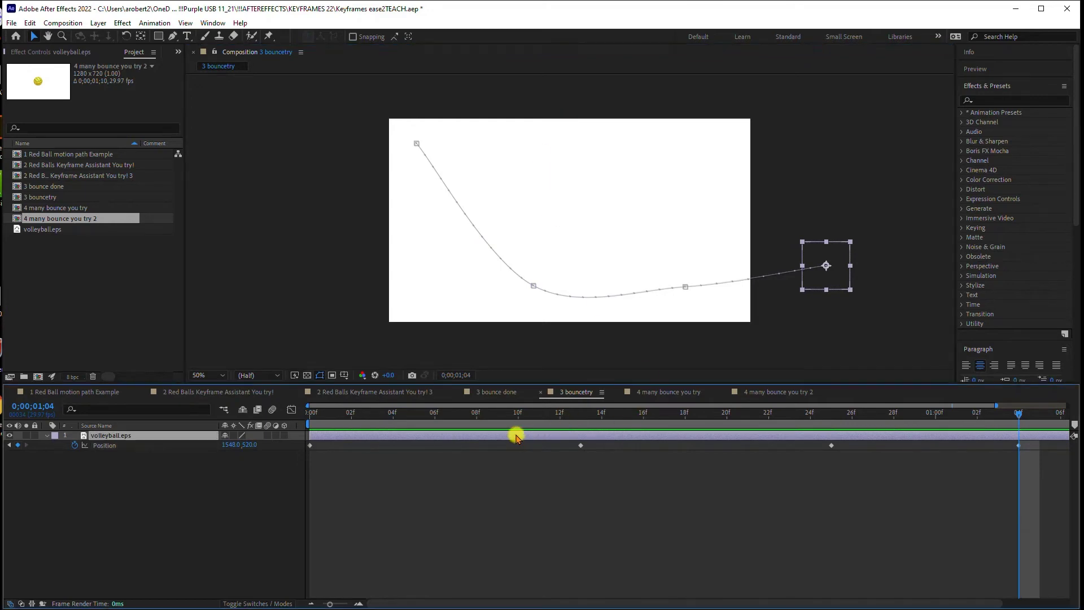
# Step: Turn off the display of layer controls in the composition view
pyautogui.click(186, 23)
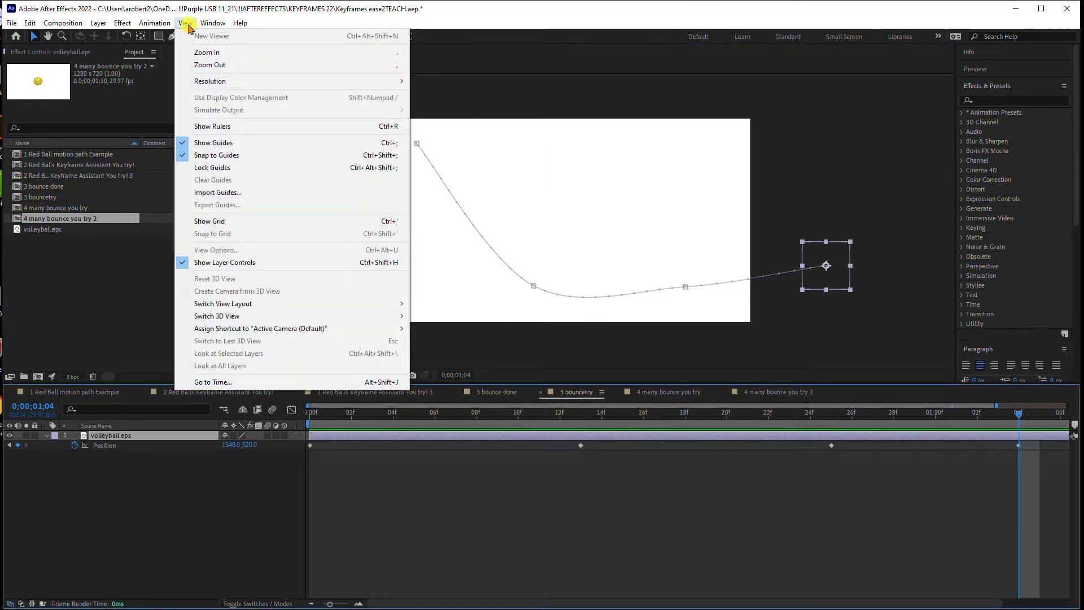
pyautogui.click(238, 263)
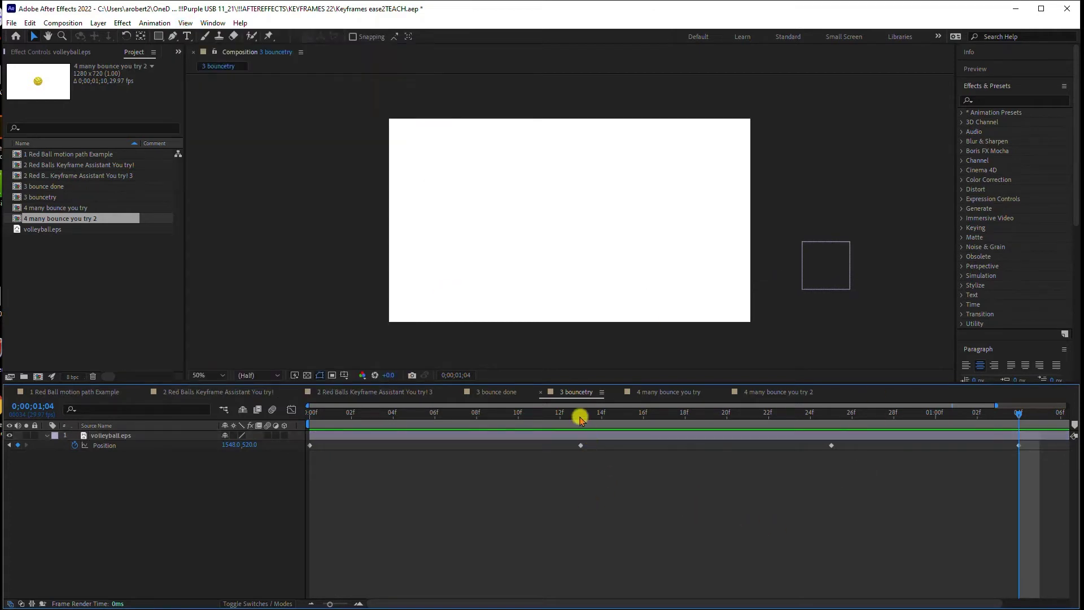
# Step: Display the volleyball's motion path and adjust the path handle leaving the frame 0 keyframe, then set the time to 0;00;00;06
pyautogui.click(580, 417)
pyautogui.click(578, 446)
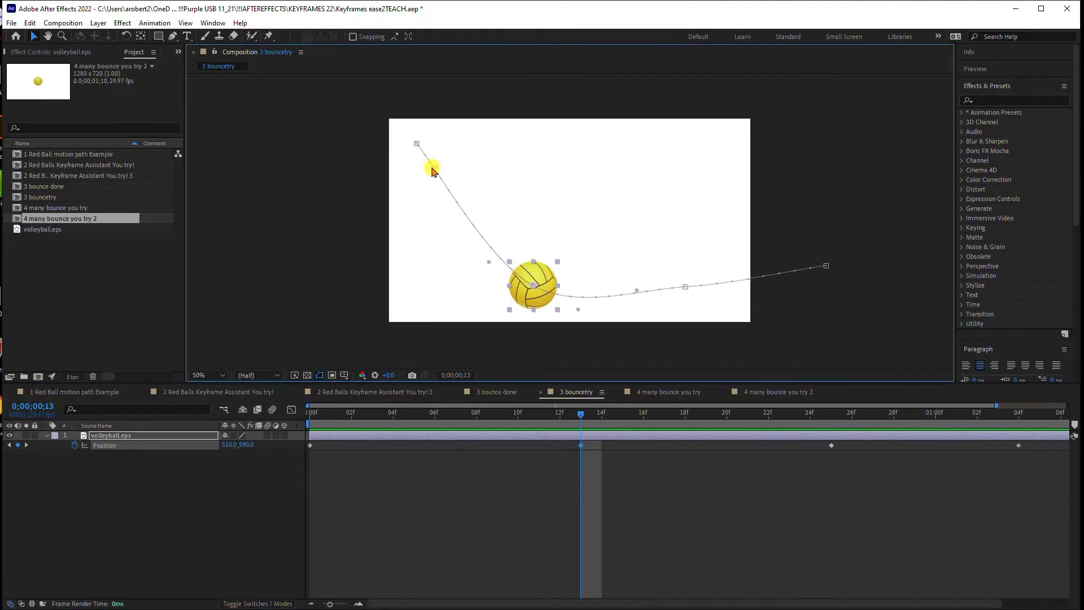
pyautogui.moveTo(438, 169)
pyautogui.mouseDown()
pyautogui.moveTo(378, 206)
pyautogui.moveTo(414, 222)
pyautogui.moveTo(525, 178)
pyautogui.moveTo(552, 128)
pyautogui.moveTo(442, 189)
pyautogui.moveTo(442, 179)
pyautogui.mouseUp()
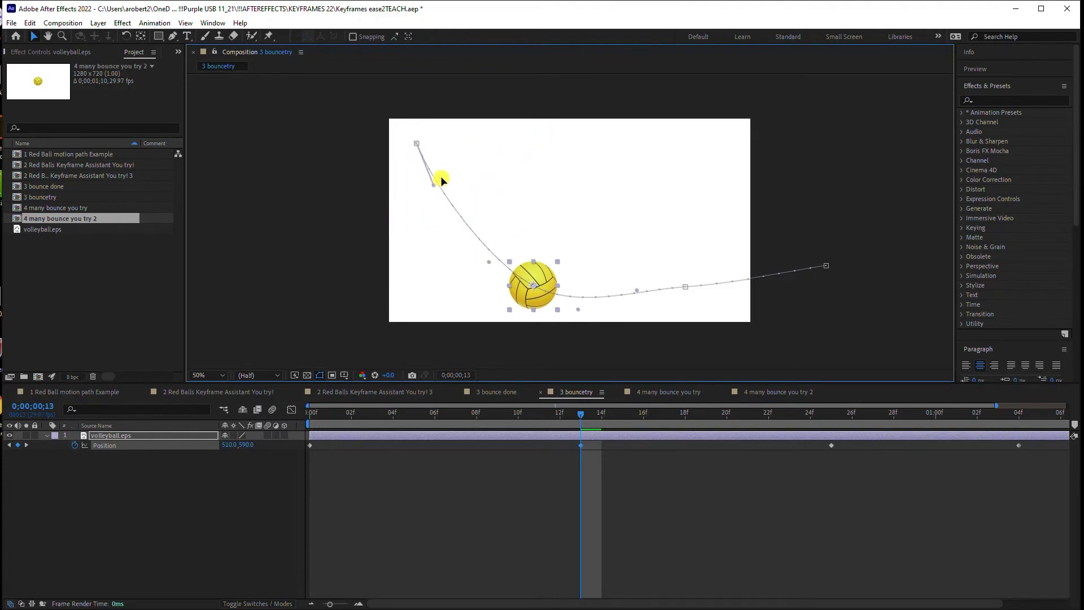
pyautogui.click(436, 412)
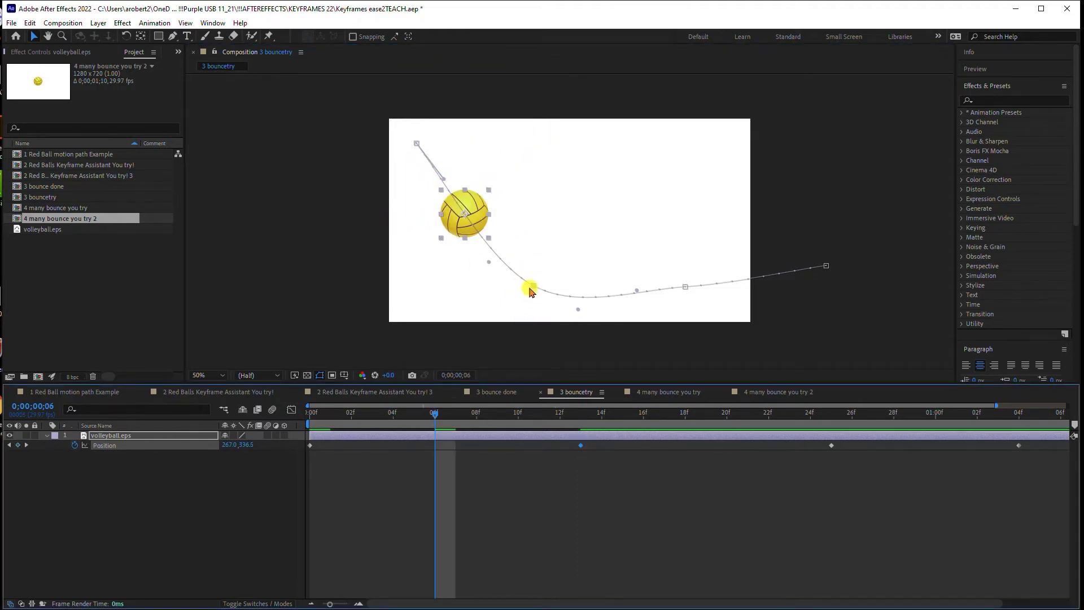
# Step: Split the 0;00;00;13 keyframe's path handles into a sharp bounce with a high outgoing arc, and bow the initial fall slightly outward
pyautogui.moveTo(578, 312); pyautogui.dragTo(602, 164)
pyautogui.press('alt')
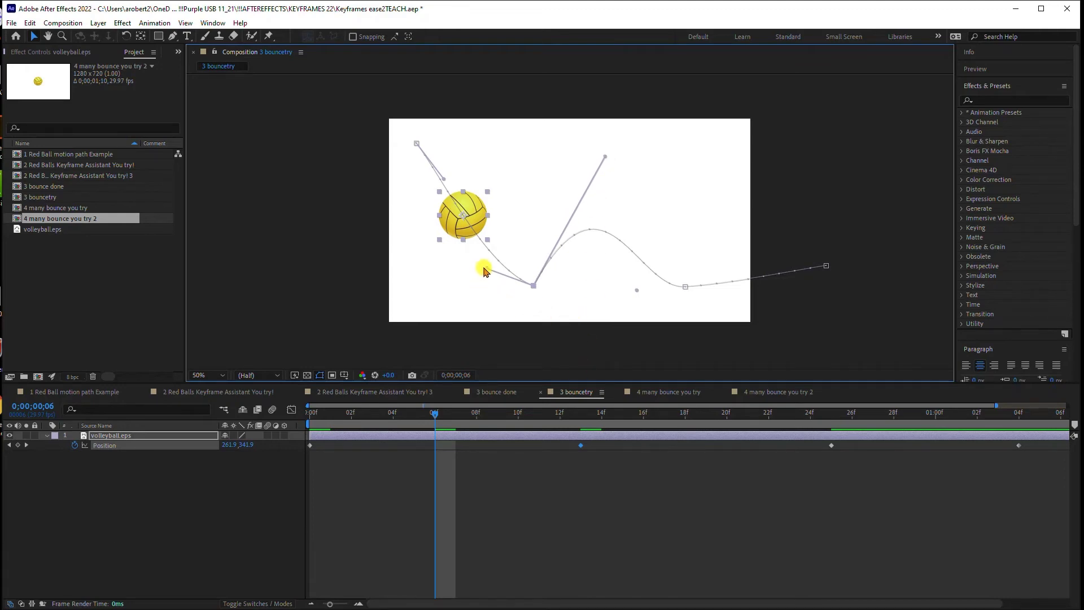
pyautogui.moveTo(485, 271); pyautogui.dragTo(504, 244)
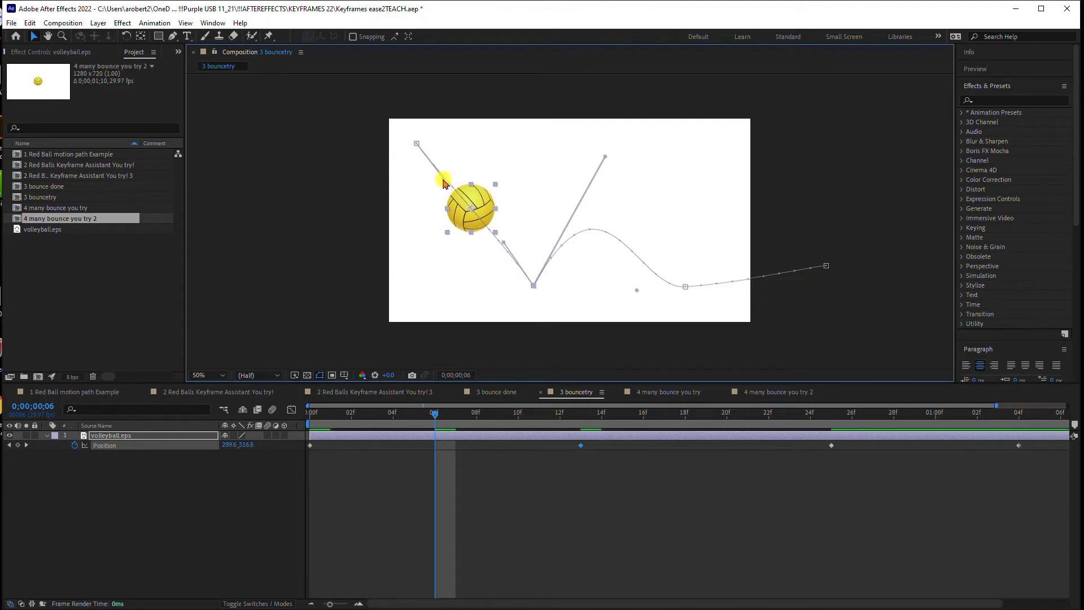
pyautogui.moveTo(443, 179); pyautogui.dragTo(450, 173)
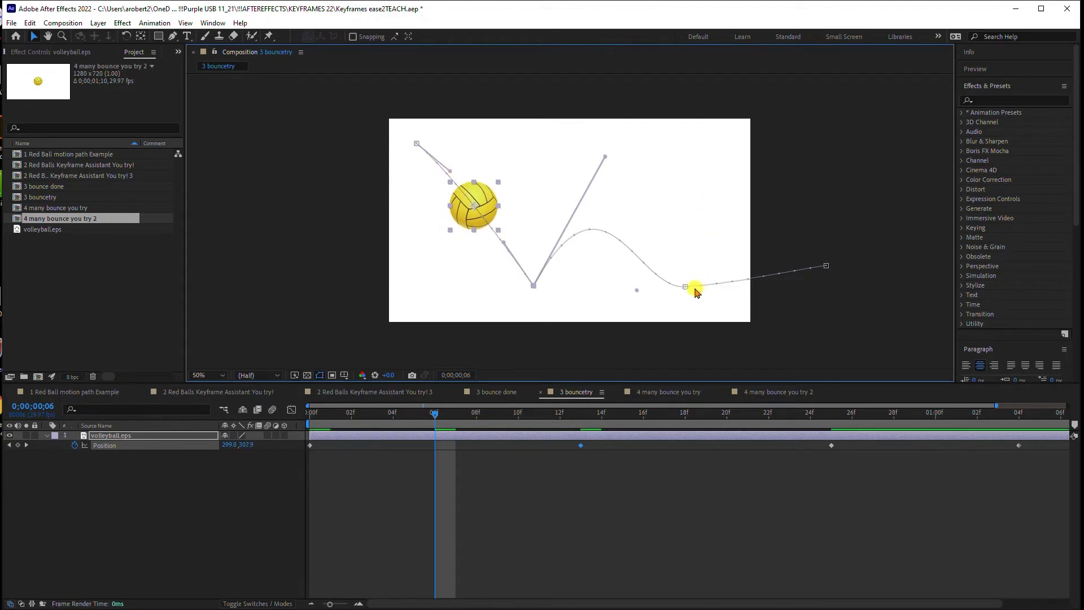
# Step: Split the 0;00;00;25 keyframe's path handles upward to form a second, lower bounce, and preview the animation from frame 0
pyautogui.press('alt')
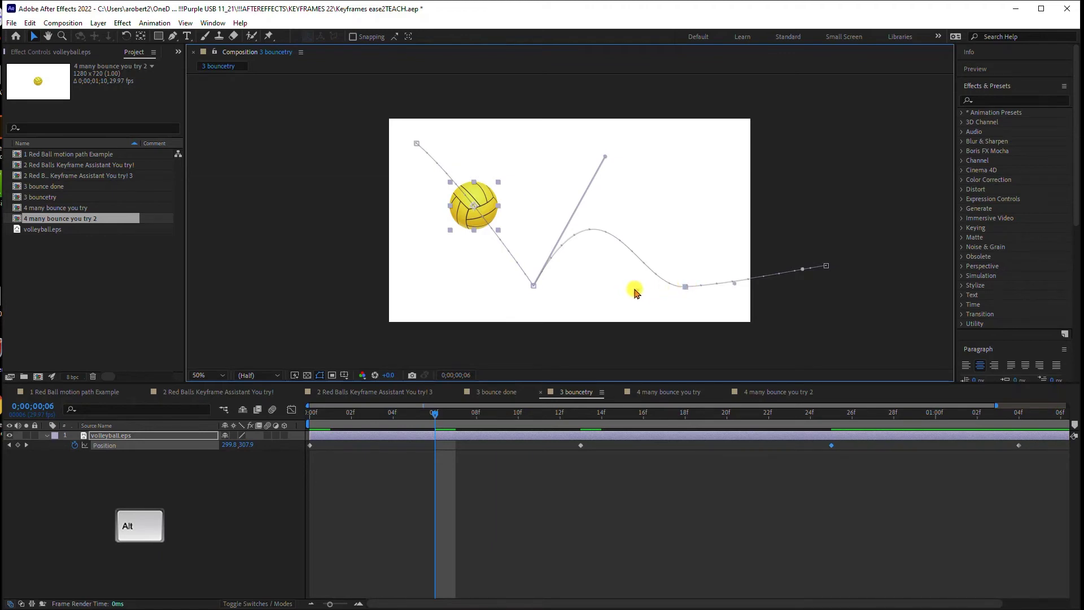
pyautogui.moveTo(636, 291); pyautogui.dragTo(661, 224)
pyautogui.moveTo(734, 281); pyautogui.dragTo(730, 260)
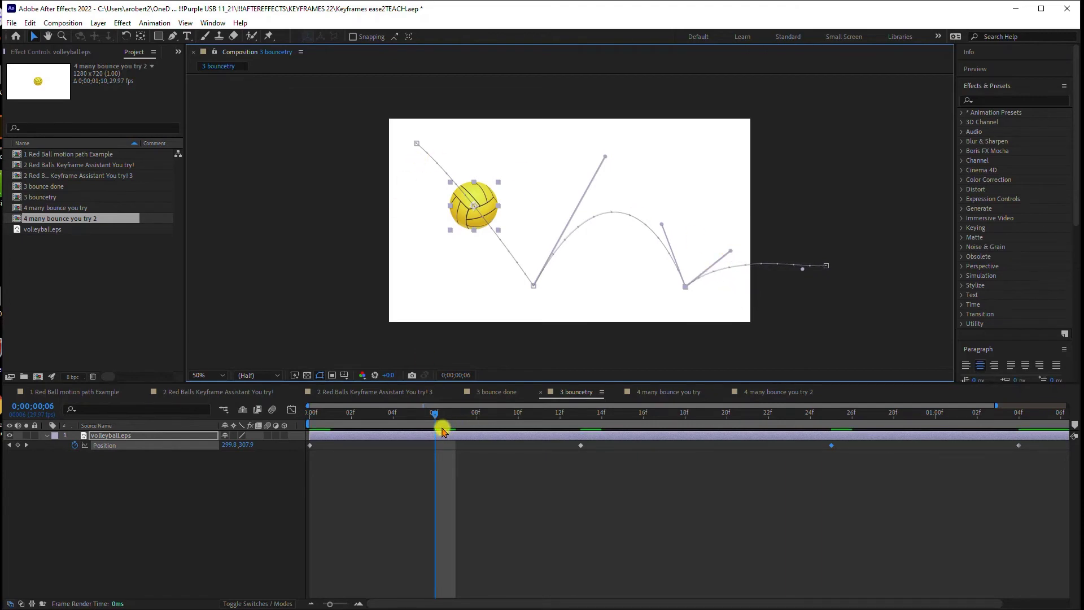
pyautogui.moveTo(434, 418); pyautogui.dragTo(249, 416)
pyautogui.press('space')
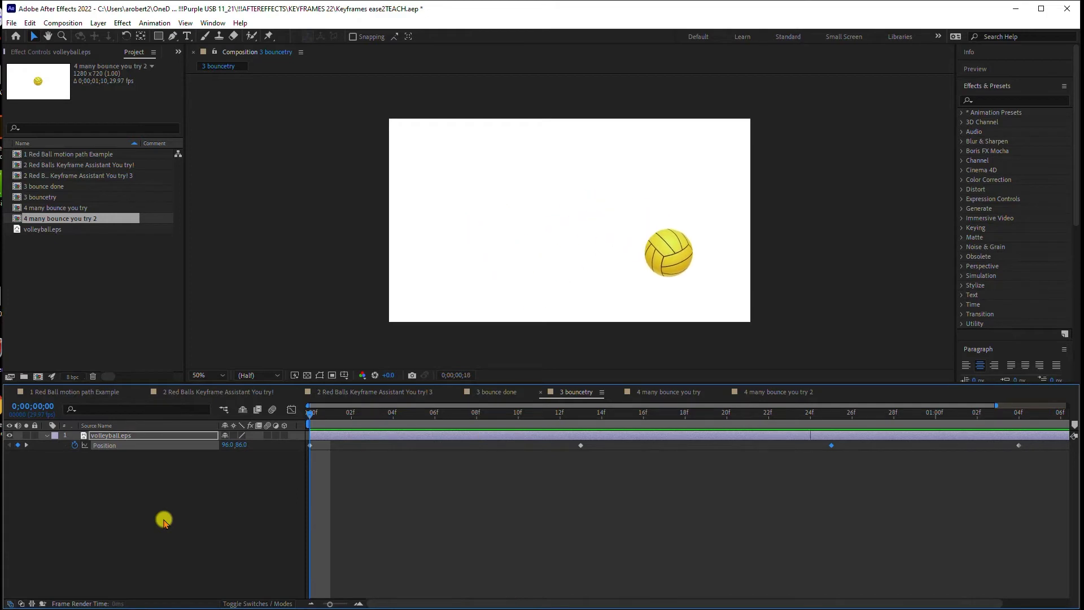
# Step: In the Graph Editor, set the volleyball's speed to about 350 px/sec at frame 0 and about 2100 px/sec arriving at frame 13, then preview
pyautogui.click(293, 410)
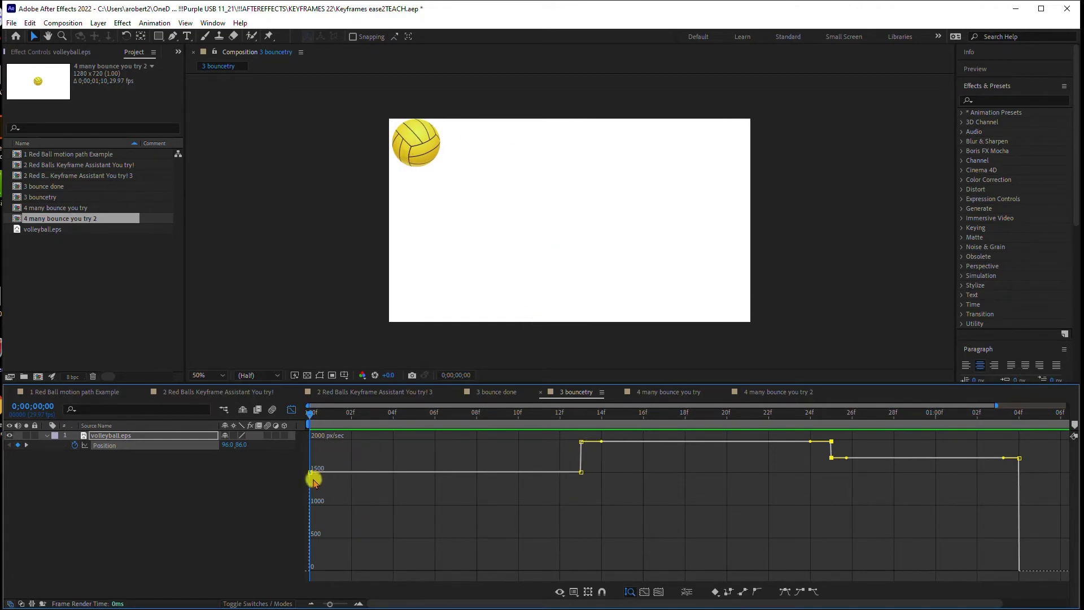
pyautogui.moveTo(309, 474)
pyautogui.moveTo(309, 474); pyautogui.dragTo(368, 548)
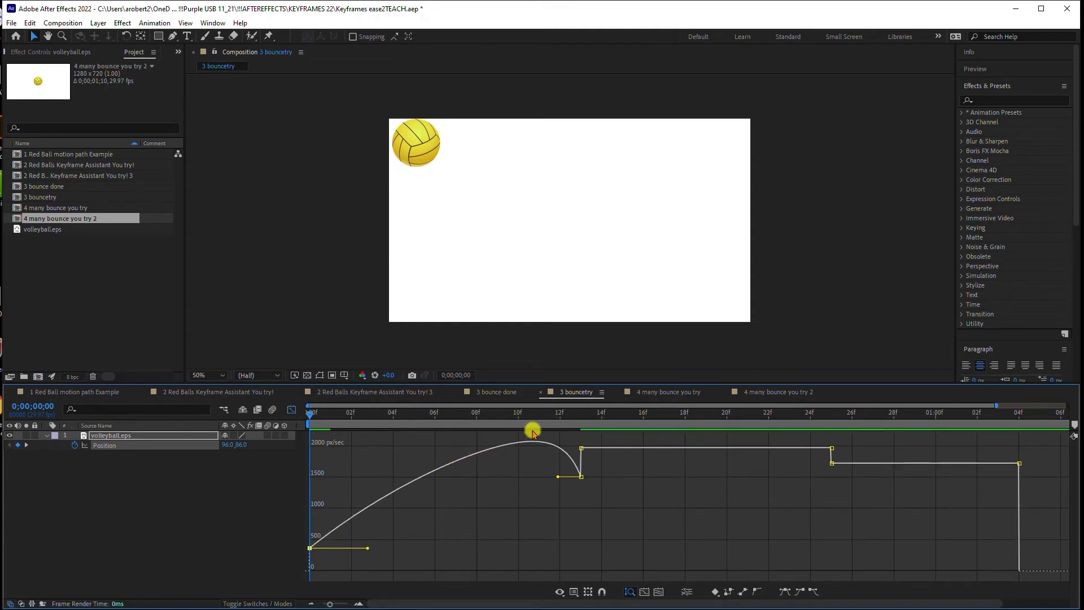
pyautogui.moveTo(578, 483); pyautogui.dragTo(588, 455)
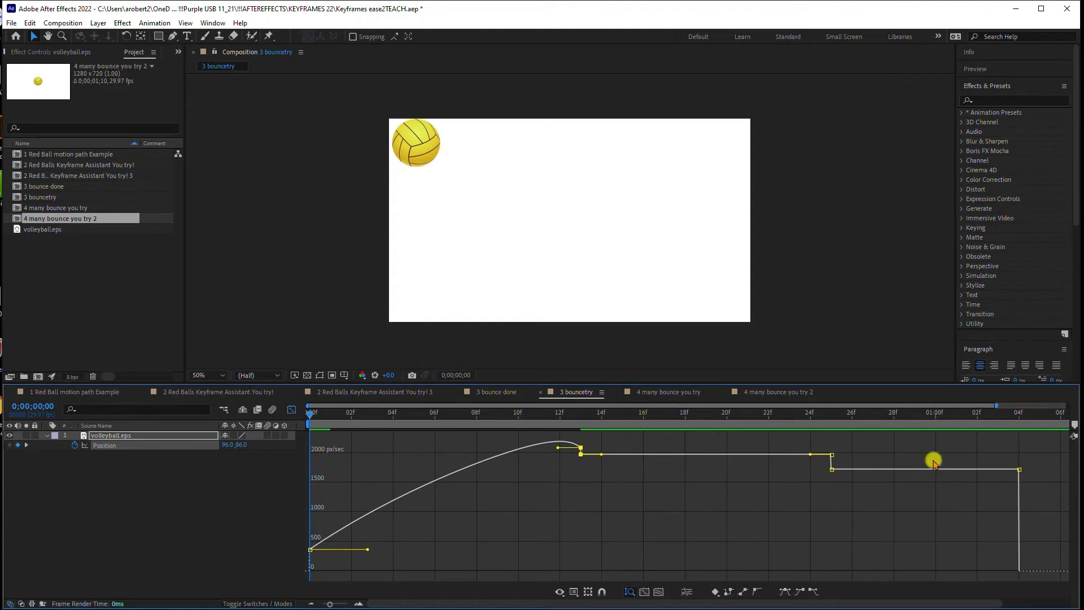
pyautogui.moveTo(611, 383); pyautogui.dragTo(611, 340)
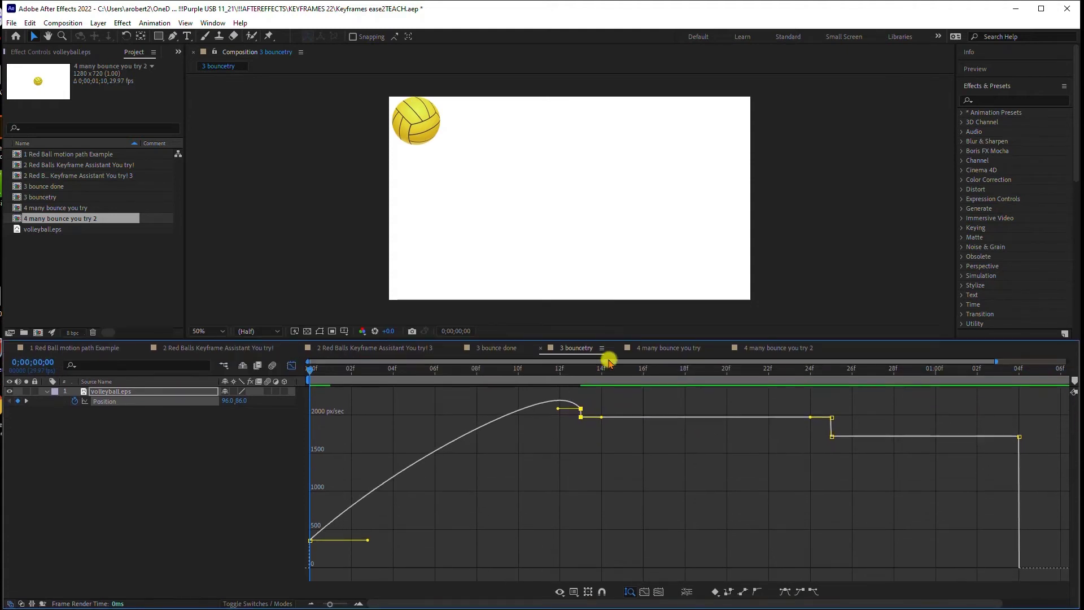
pyautogui.press('space')
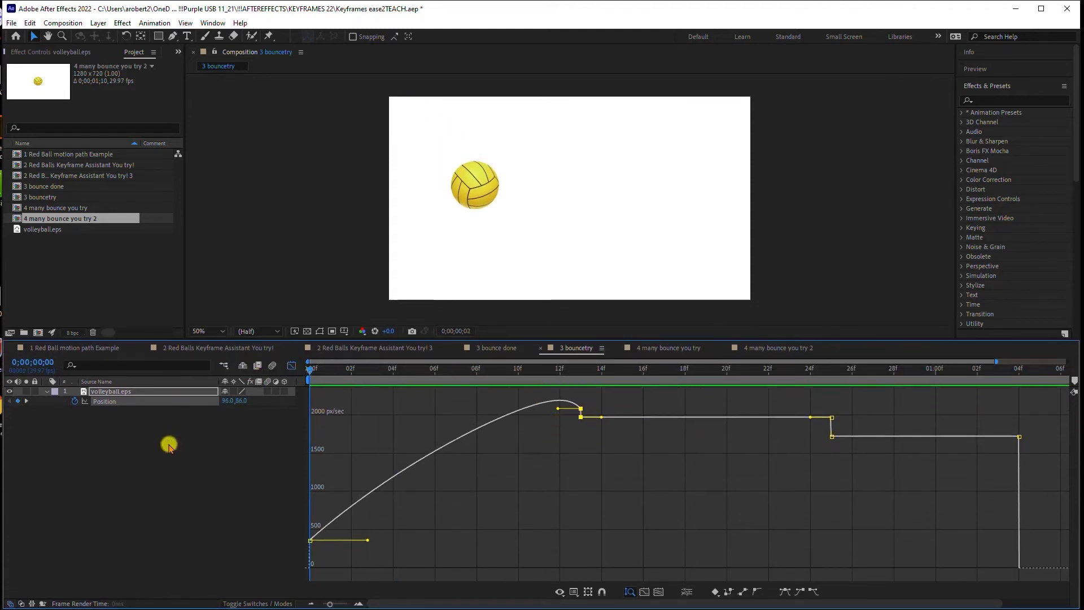
# Step: Lower the speed leaving frame 13 to about 600 px/sec and arriving at frame 25 to about 850 px/sec, then preview the bounces
pyautogui.moveTo(541, 367); pyautogui.dragTo(623, 367)
pyautogui.moveTo(581, 417); pyautogui.dragTo(585, 529)
pyautogui.moveTo(622, 371); pyautogui.dragTo(809, 376)
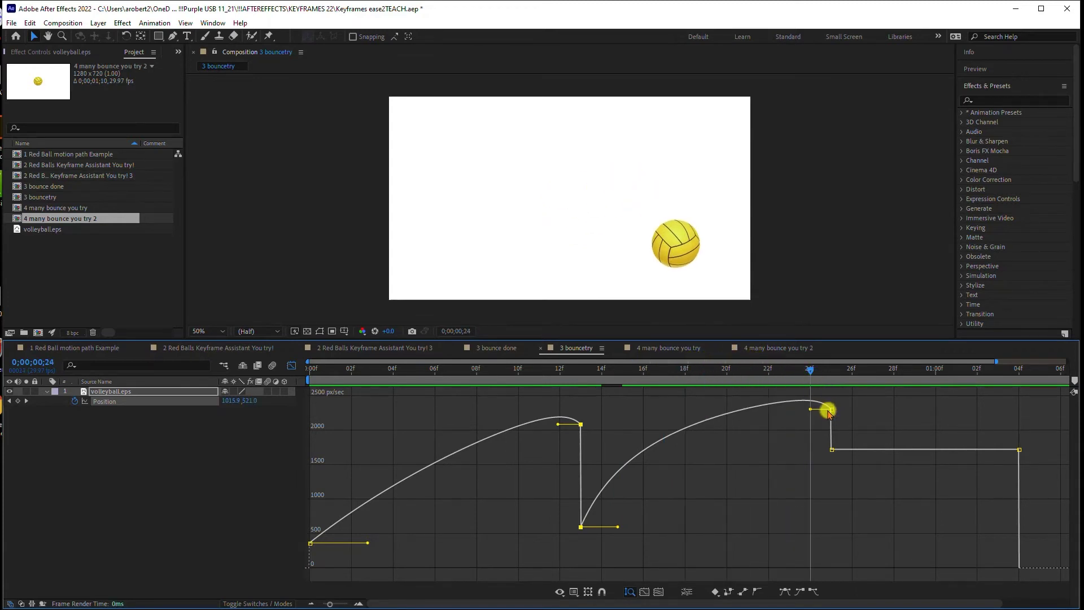
pyautogui.moveTo(829, 412); pyautogui.dragTo(789, 499)
pyautogui.moveTo(494, 370); pyautogui.dragTo(218, 438)
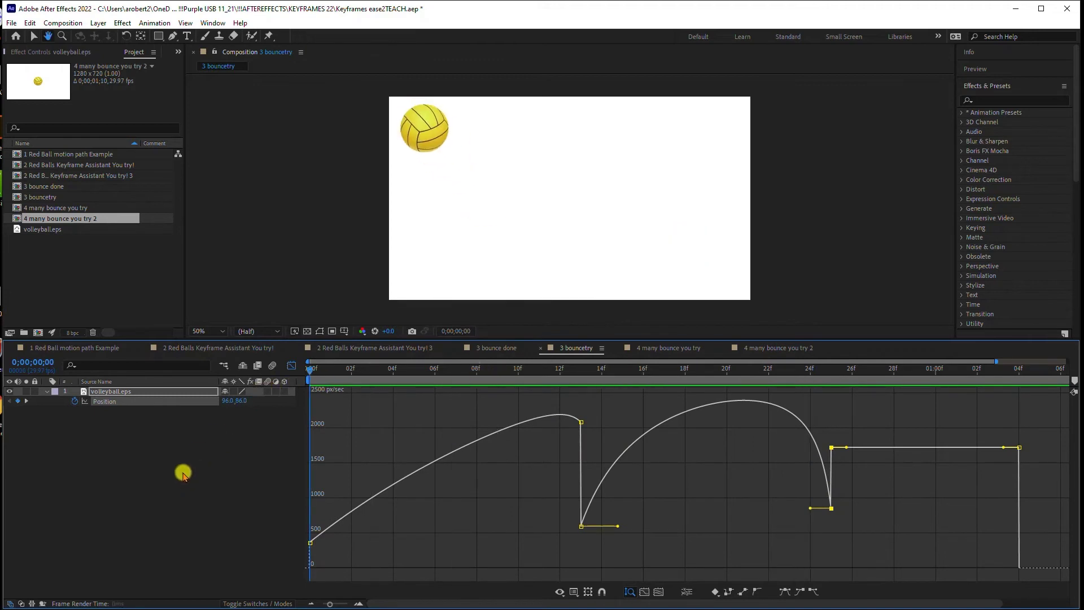
pyautogui.press('space')
pyautogui.press('space')
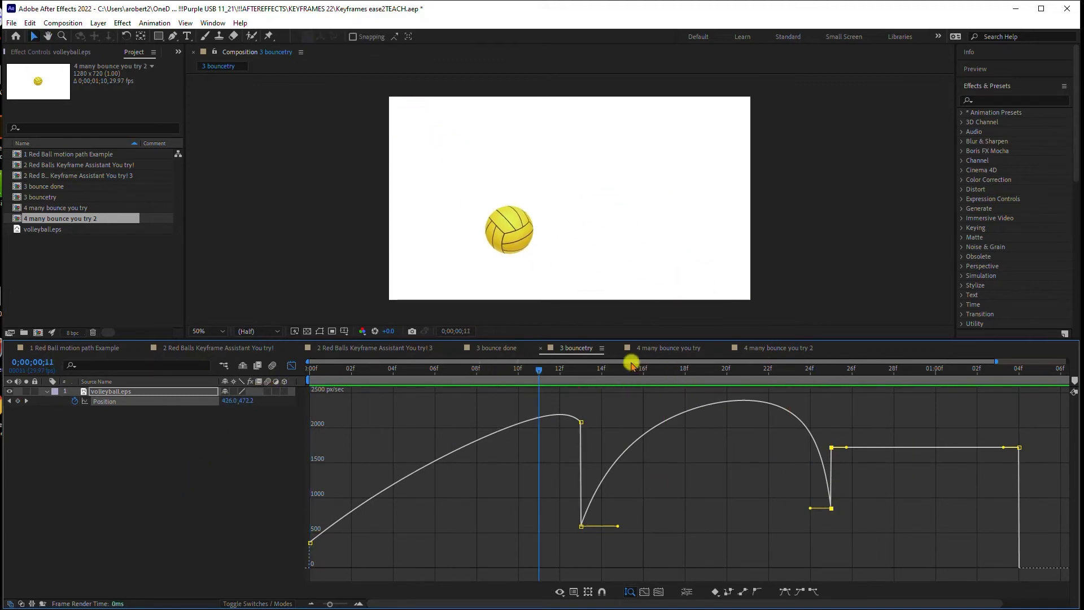
pyautogui.press('space')
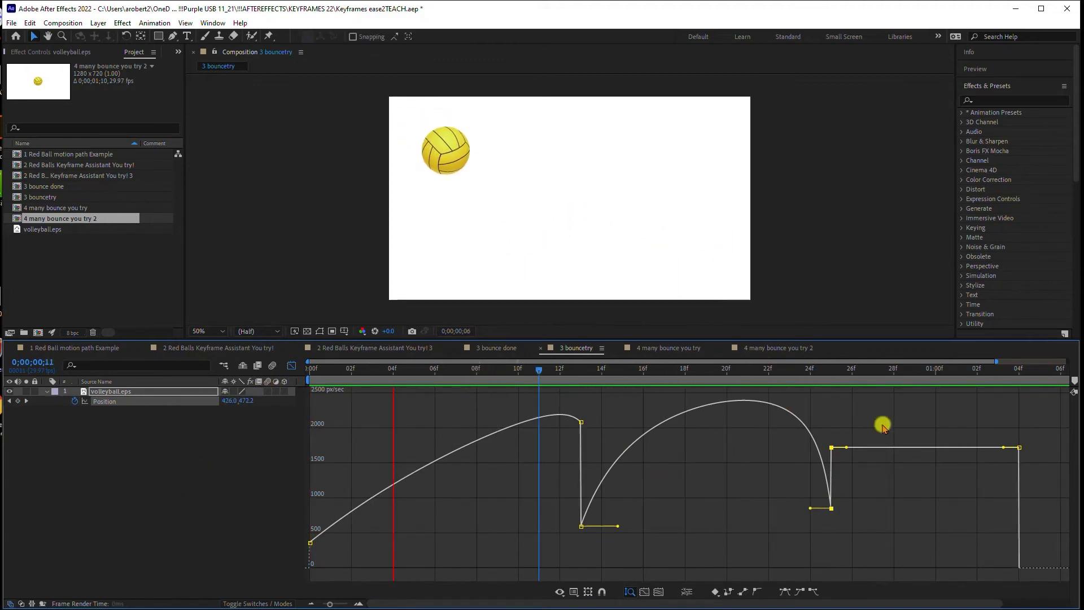
pyautogui.press('space')
# Step: Lower frame 25's outgoing speed to about 850 px/sec, shift the last keyframe to 0;00;01;06 at about 931 px/sec, and preview
pyautogui.moveTo(836, 450); pyautogui.dragTo(836, 499)
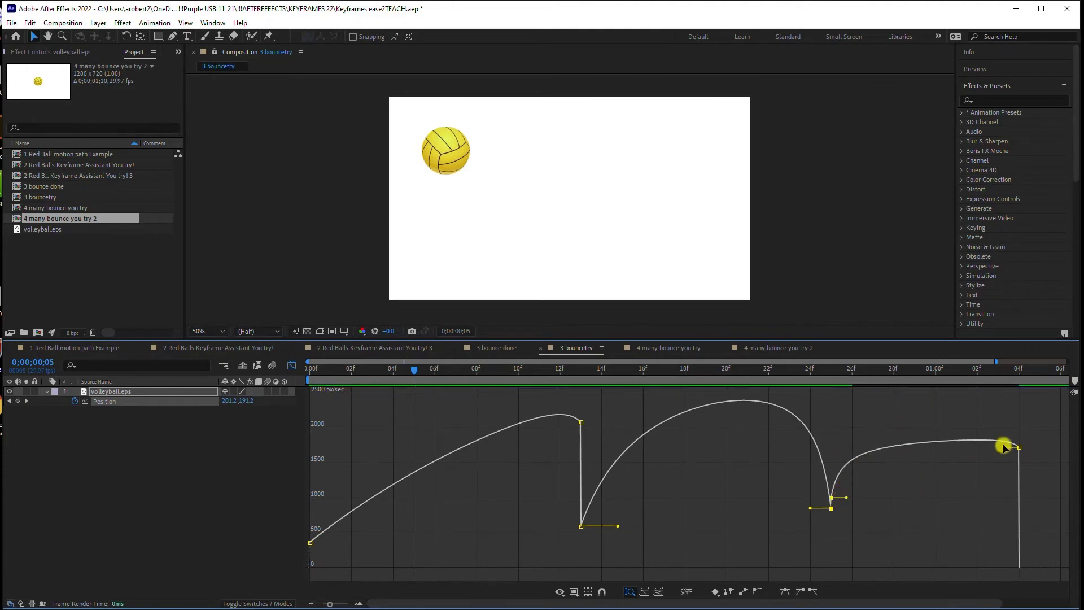
pyautogui.moveTo(1021, 446); pyautogui.dragTo(1019, 497)
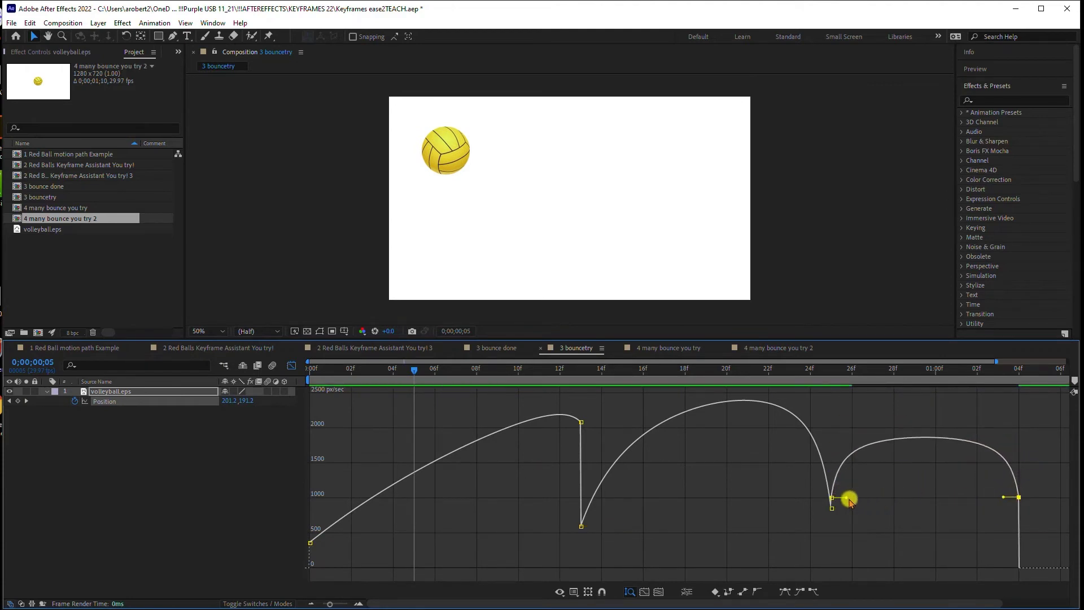
pyautogui.moveTo(847, 498); pyautogui.dragTo(861, 507)
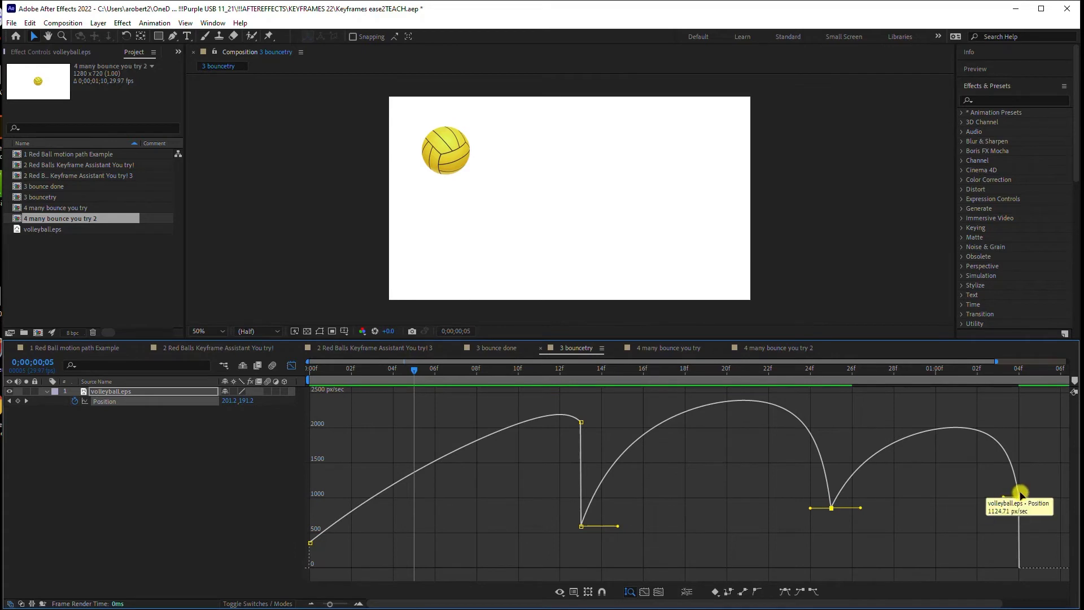
pyautogui.moveTo(1021, 499); pyautogui.dragTo(1071, 504)
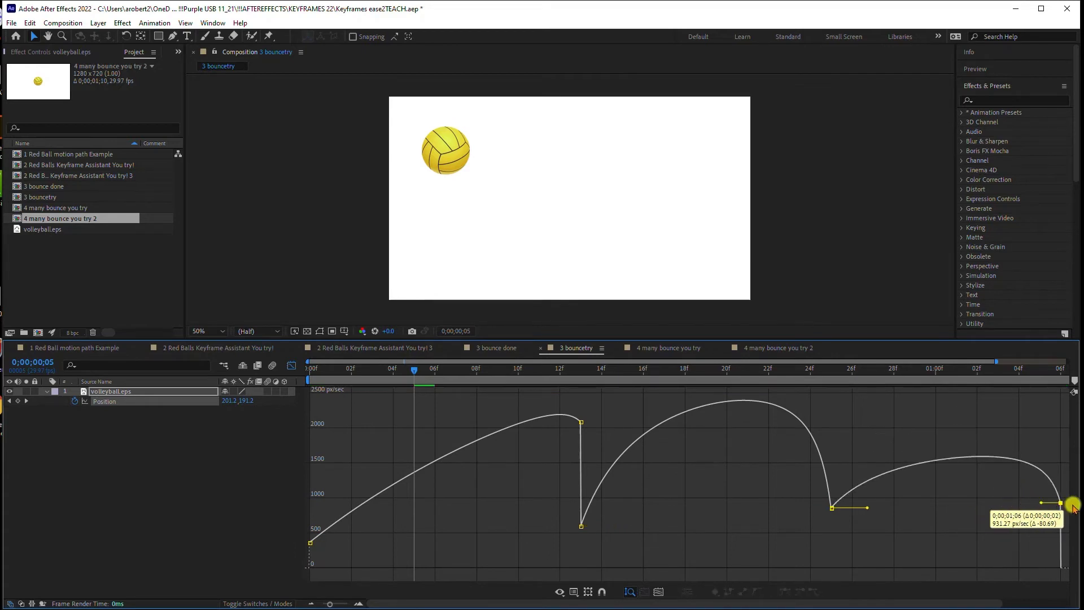
pyautogui.moveTo(406, 373); pyautogui.dragTo(242, 370)
pyautogui.press('space')
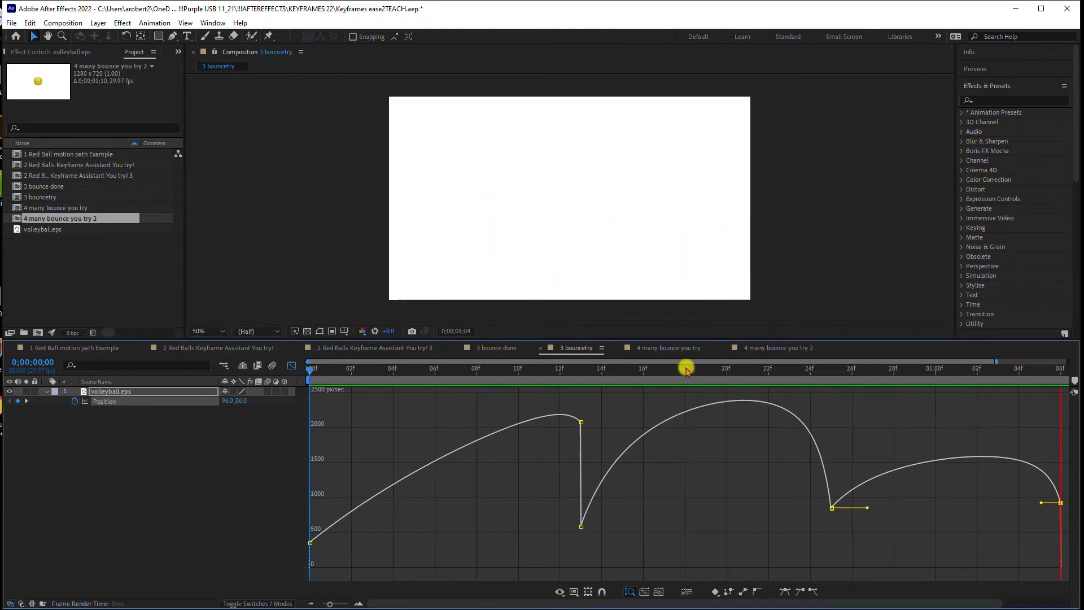
# Step: Open the "4 many bounce you try 2" composition and enable Position keyframing for the volleyball at frame 0
pyautogui.click(680, 348)
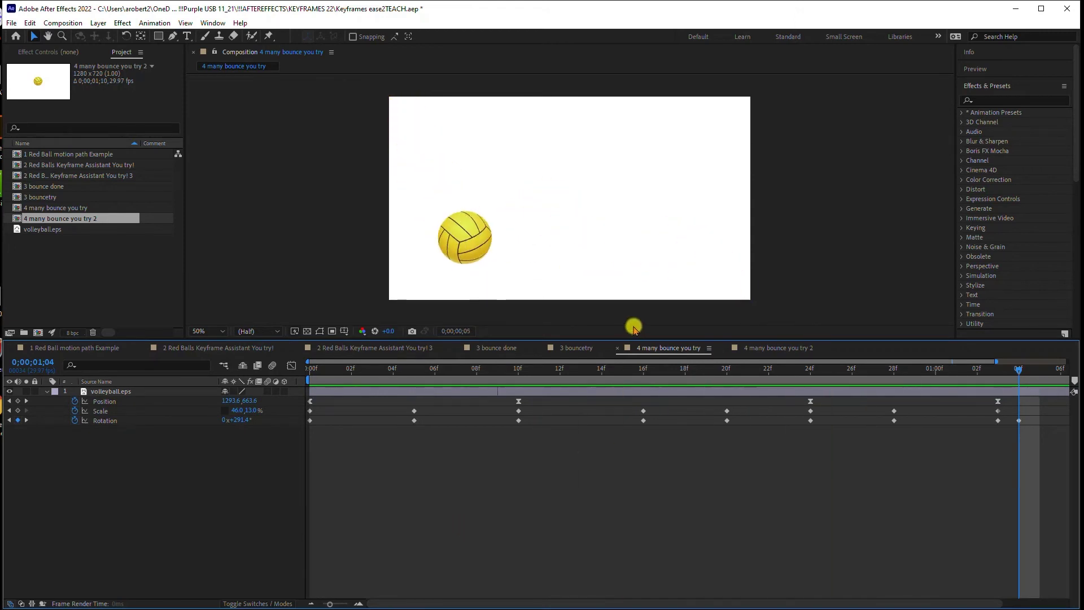
pyautogui.click(780, 347)
pyautogui.click(576, 201)
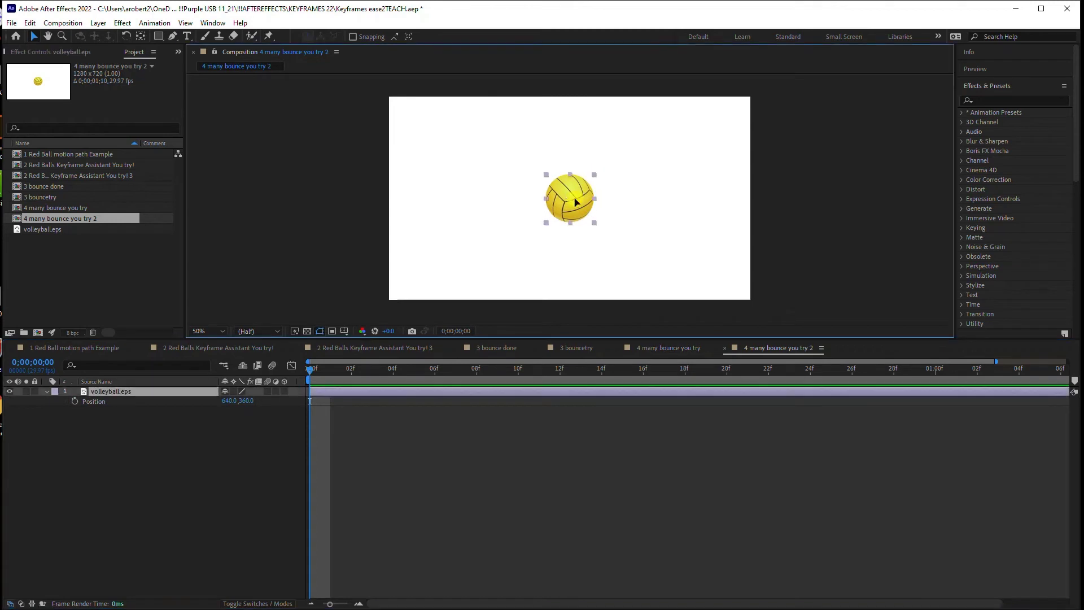
pyautogui.click(75, 402)
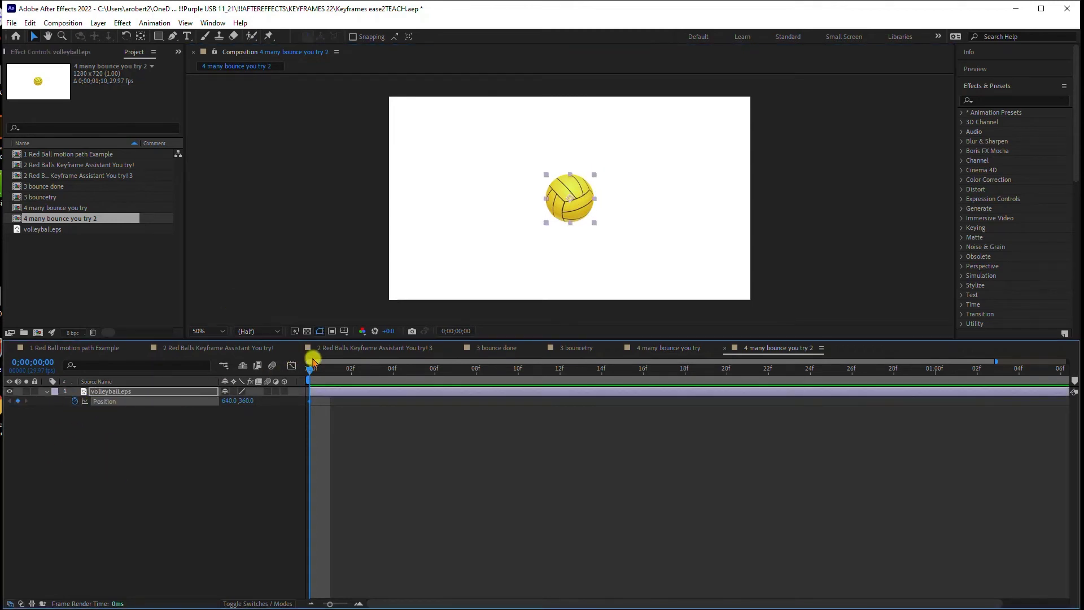
# Step: Keyframe the volleyball from the upper-left corner through floor points at frames 8, 16 and 24, to about 1416, 714 at 0;00;01;02
pyautogui.moveTo(544, 174); pyautogui.dragTo(790, 292)
pyautogui.click(477, 370)
pyautogui.click(643, 371)
pyautogui.click(809, 371)
pyautogui.click(954, 401)
pyautogui.click(977, 371)
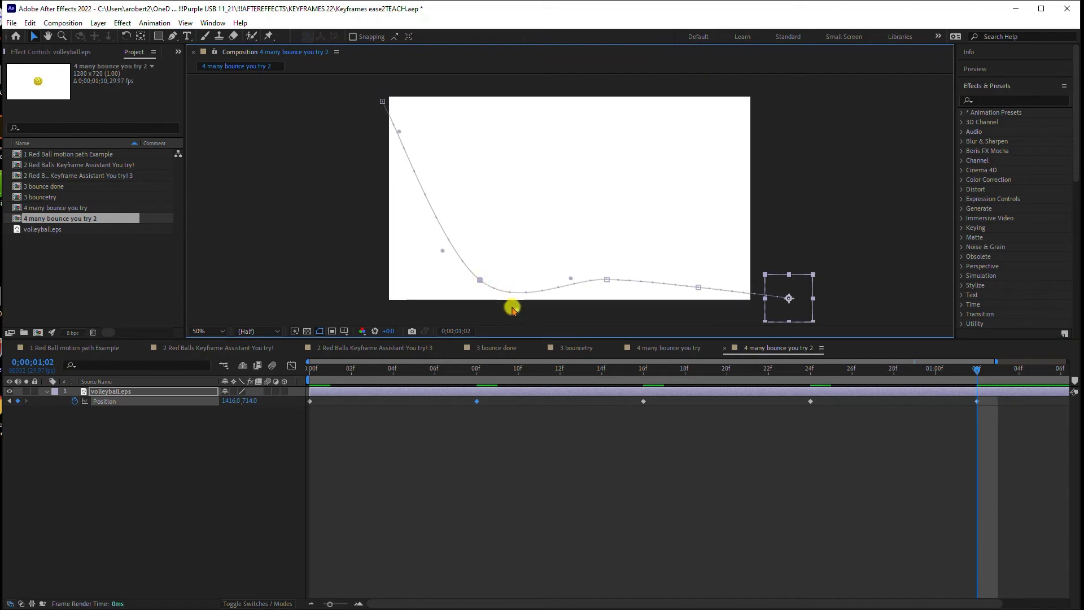
# Step: Split the motion path handles at the frame 8 and frame 16 keyframes, pulling them upward to arc the path between sharp bounces
pyautogui.moveTo(516, 311); pyautogui.dragTo(544, 153)
pyautogui.click(606, 280)
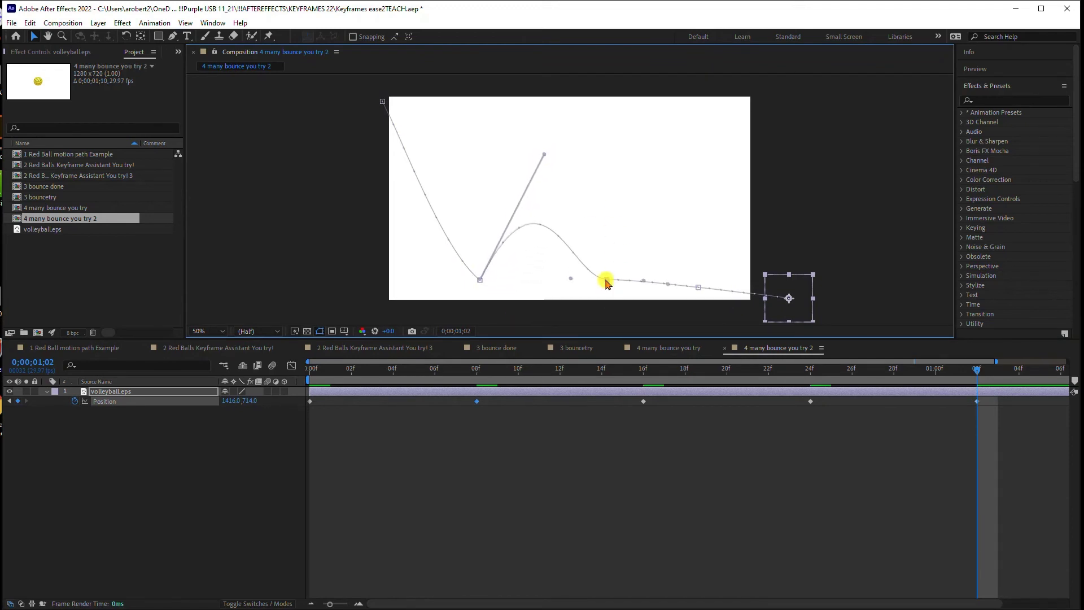
pyautogui.moveTo(570, 280); pyautogui.dragTo(568, 199)
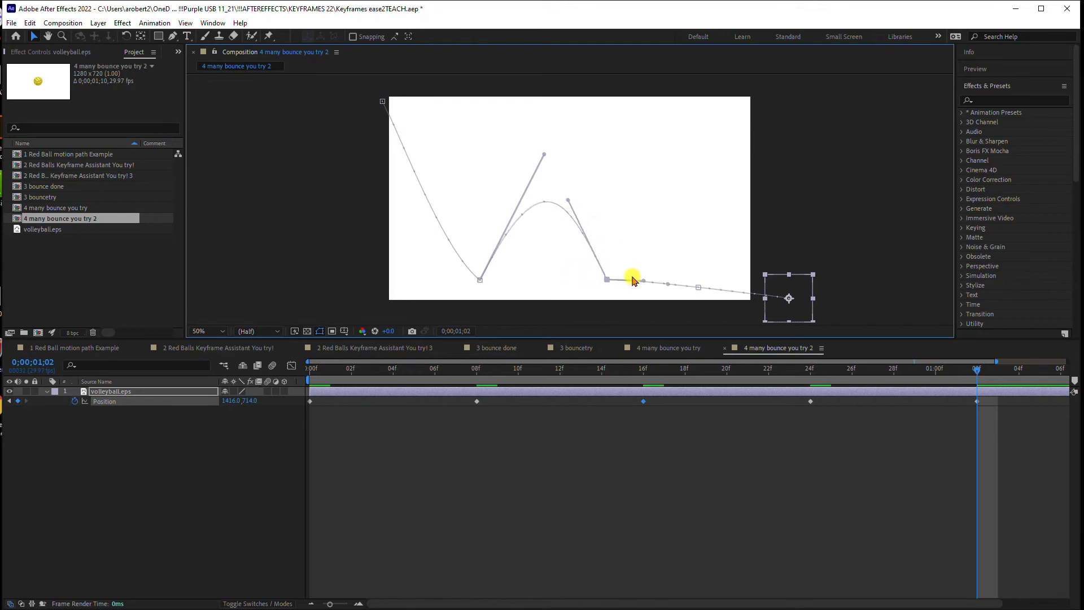
pyautogui.moveTo(643, 281); pyautogui.dragTo(633, 214)
# Step: Raise both path handles of the frame 24 keyframe independently to shape the last small bounces, and preview from frame 0
pyautogui.click(695, 288)
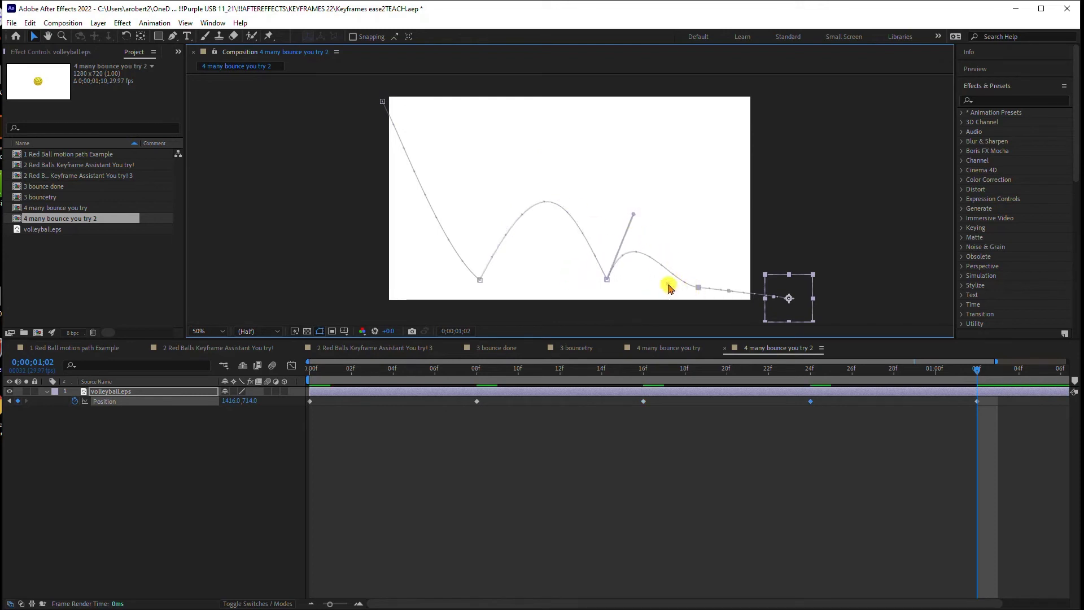
pyautogui.moveTo(669, 286); pyautogui.dragTo(689, 249)
pyautogui.moveTo(727, 290); pyautogui.dragTo(739, 263)
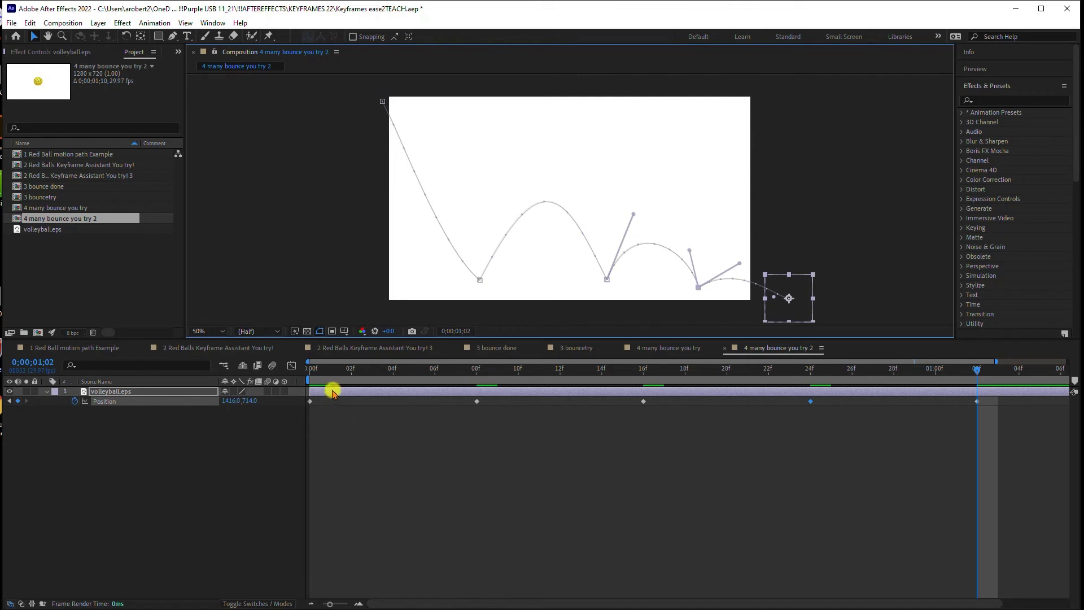
pyautogui.moveTo(330, 368); pyautogui.dragTo(278, 383)
pyautogui.press('space')
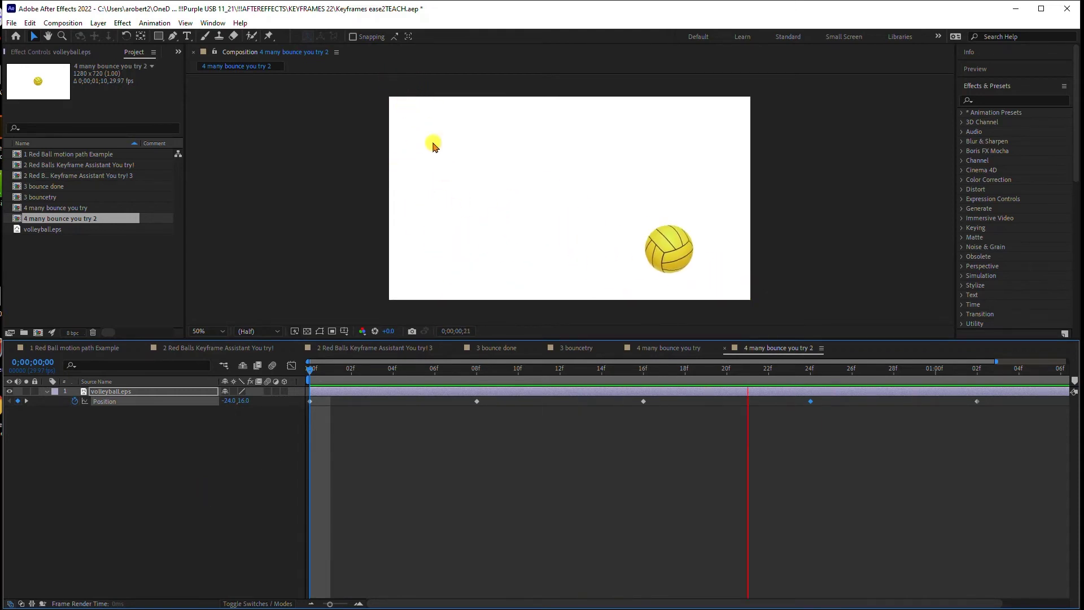
# Step: Stop the preview, return to frame 0, show Scale together with Position, and enable Scale keyframing for the volleyball
pyautogui.press('space')
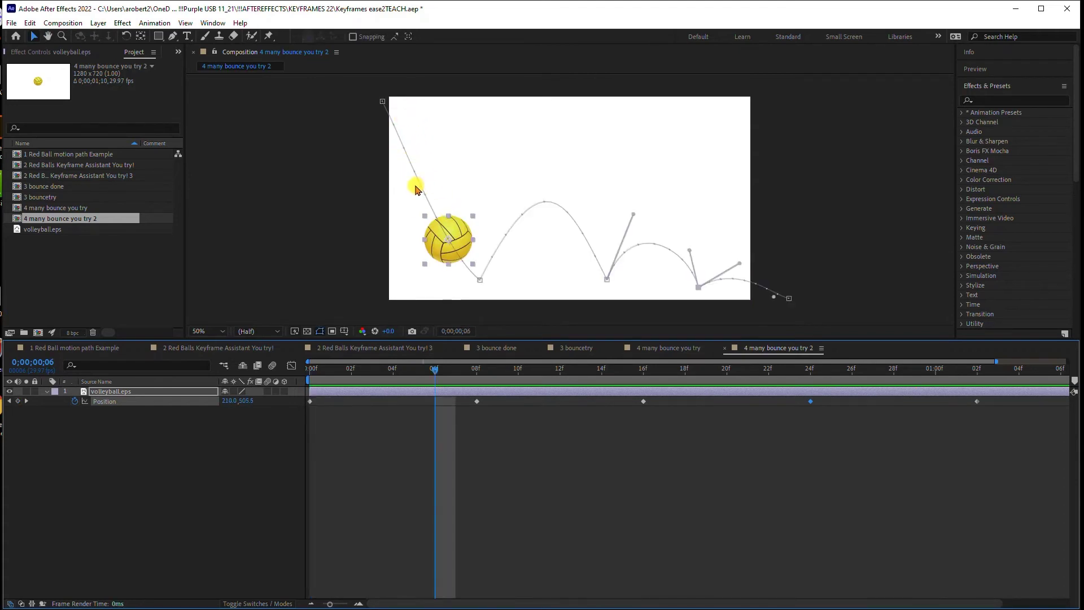
pyautogui.moveTo(450, 367); pyautogui.dragTo(307, 392)
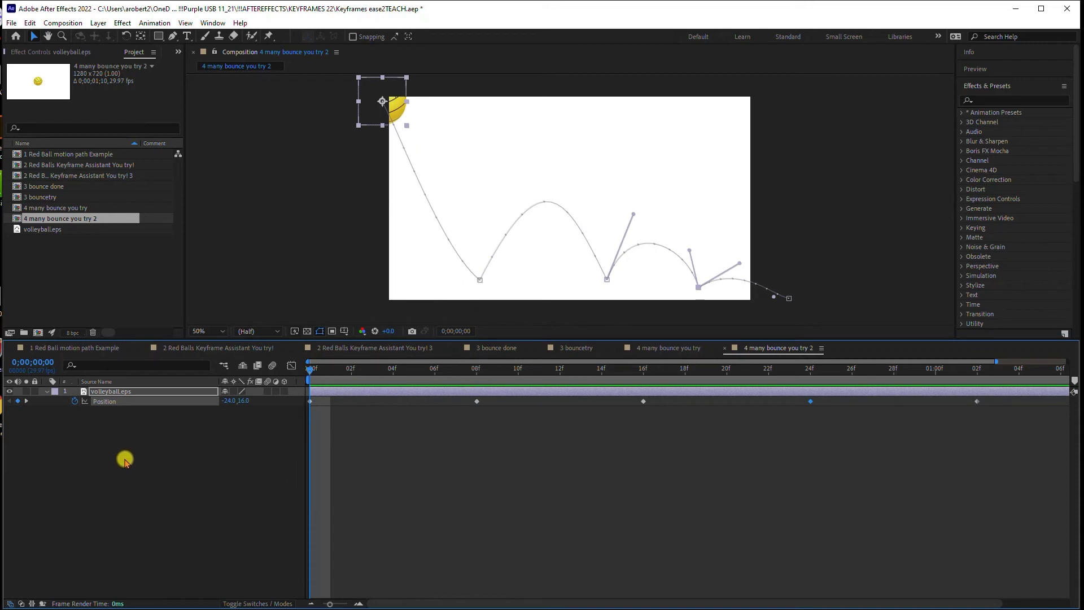
pyautogui.press('s')
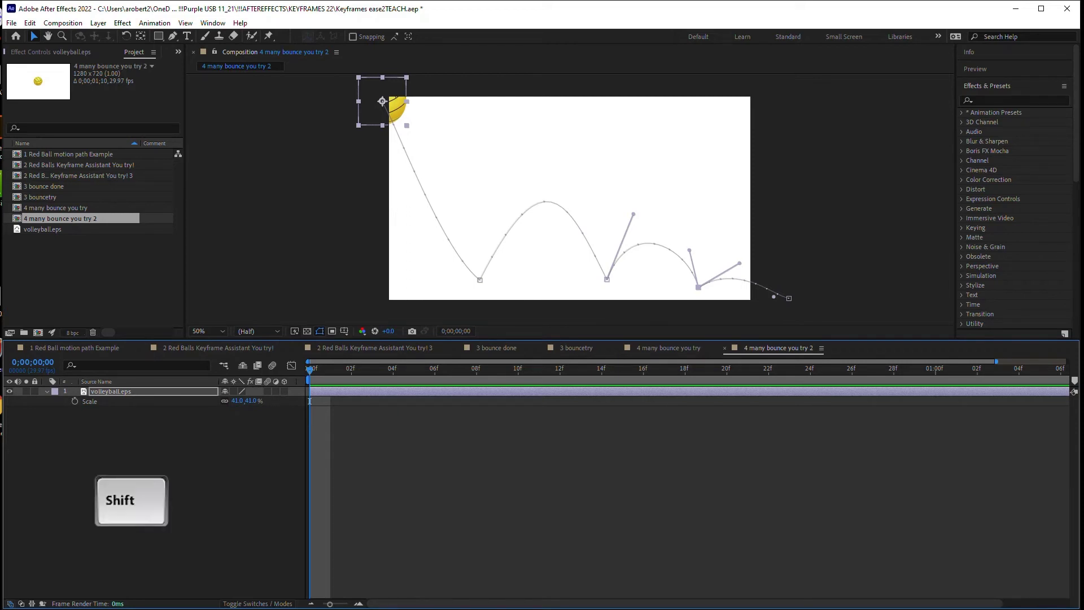
pyautogui.hotkey('shift', 'p')
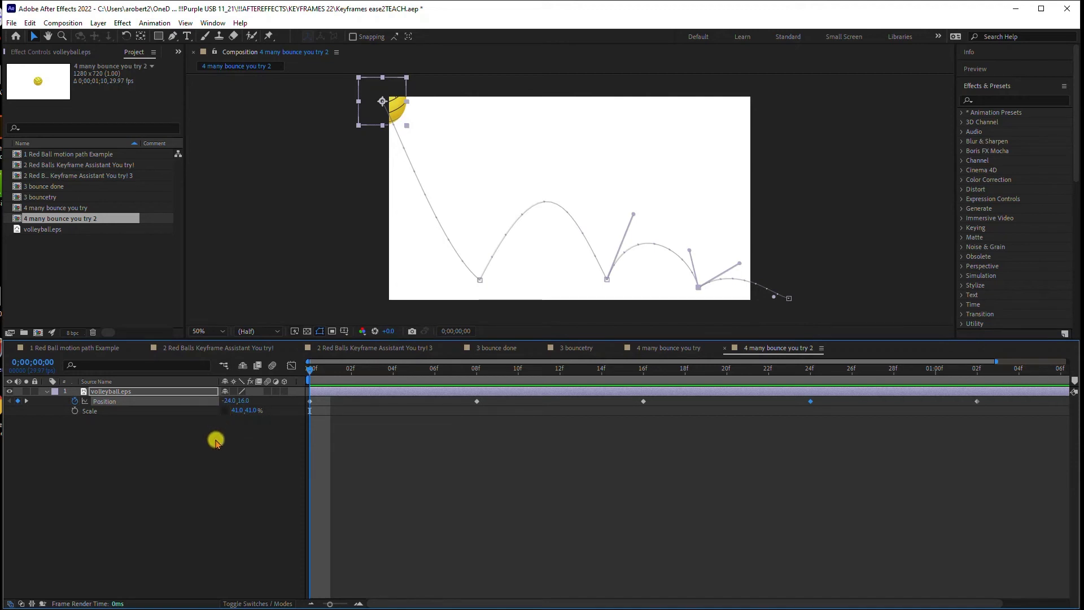
pyautogui.click(74, 411)
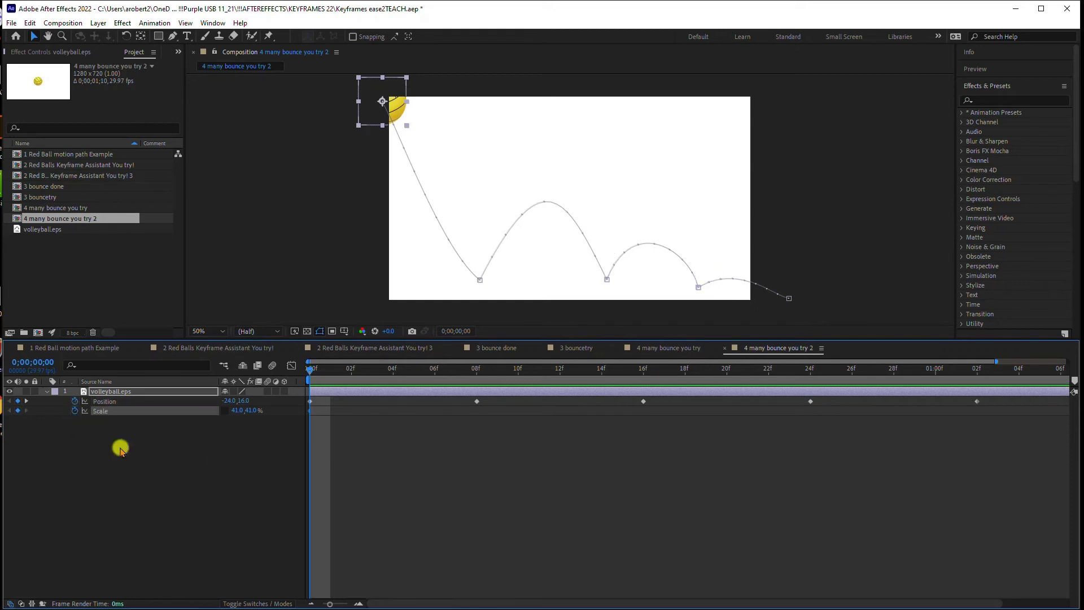
# Step: Stretch the volleyball to a Scale of 41, 69% at frame 4 and enable Rotation keyframing there
pyautogui.click(393, 370)
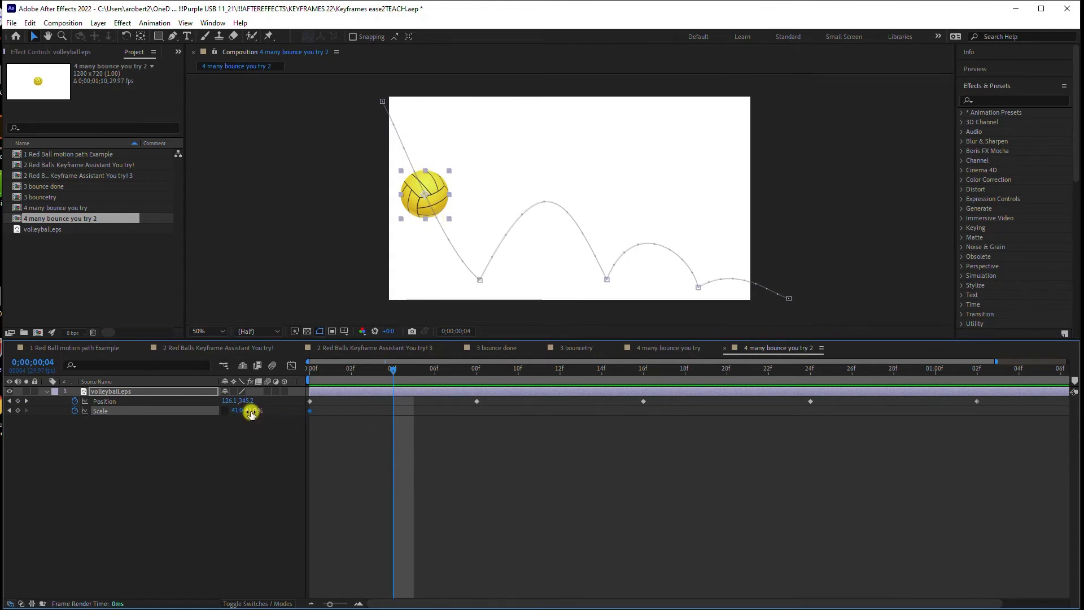
pyautogui.moveTo(252, 412); pyautogui.dragTo(265, 411)
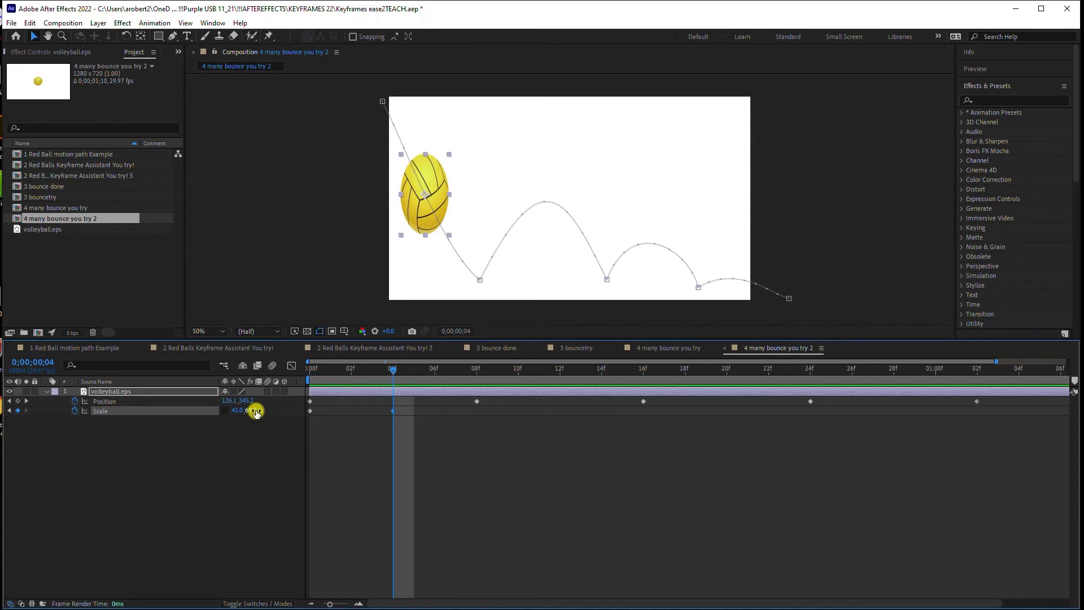
pyautogui.hotkey('shift', 'r')
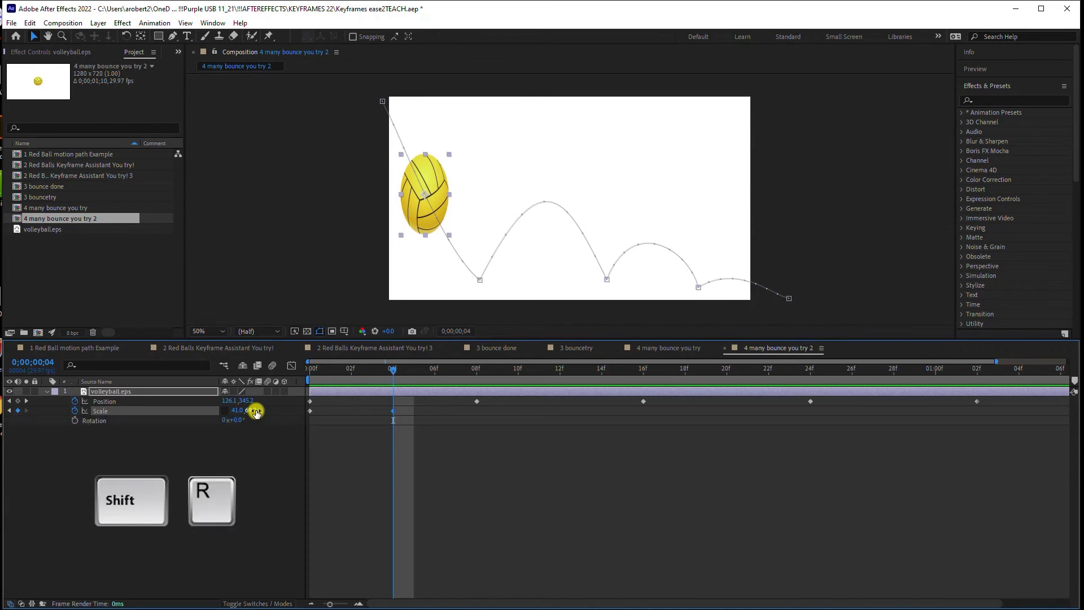
pyautogui.click(74, 421)
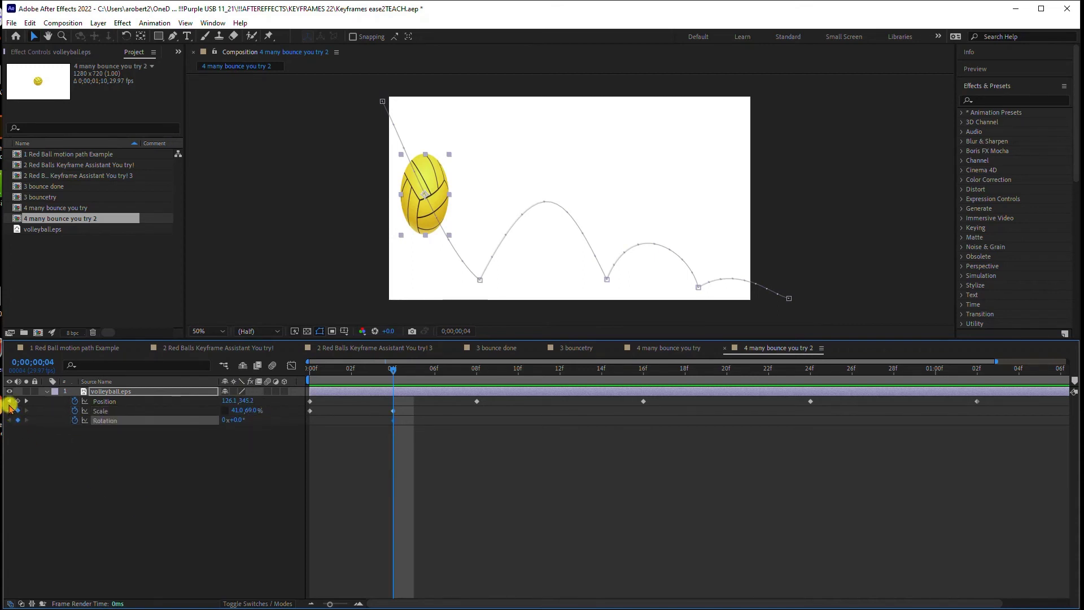
# Step: Add a 0° Rotation keyframe at frame 0 and tilt the volleyball to -24° at frame 4
pyautogui.click(9, 411)
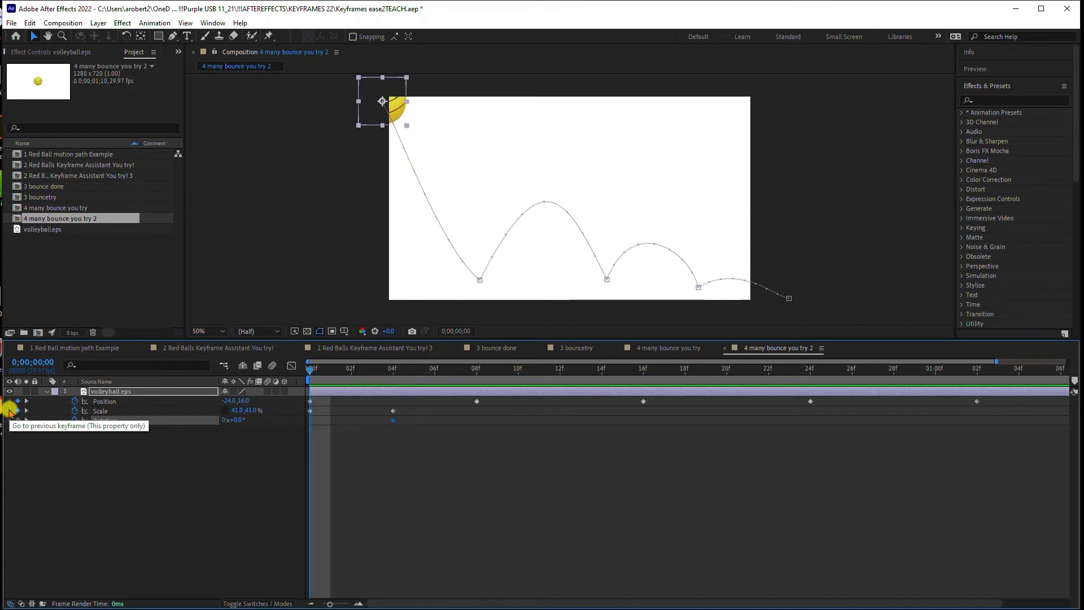
pyautogui.click(18, 421)
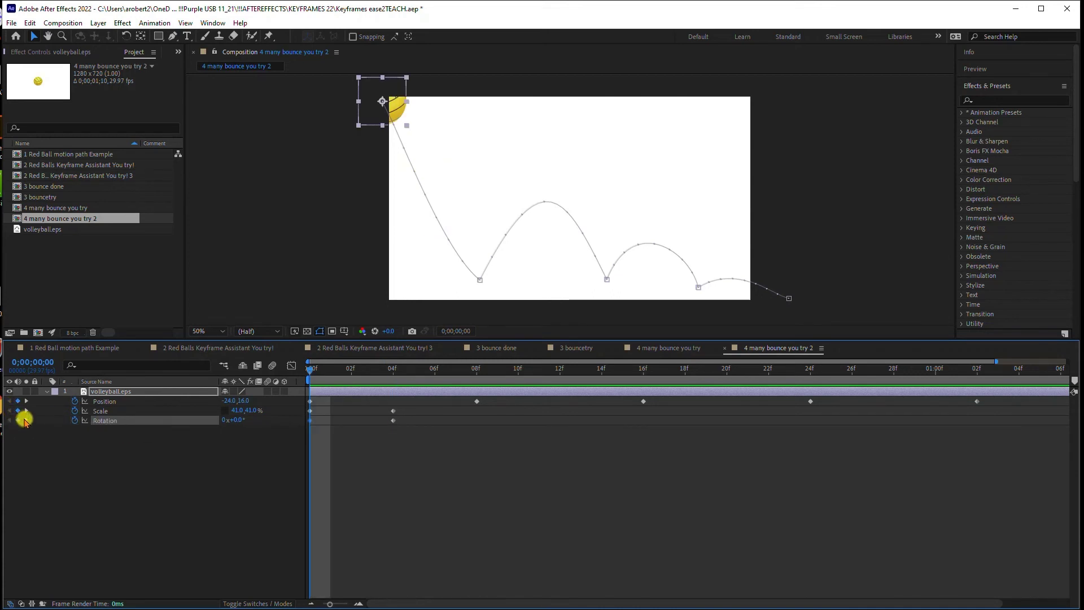
pyautogui.click(25, 420)
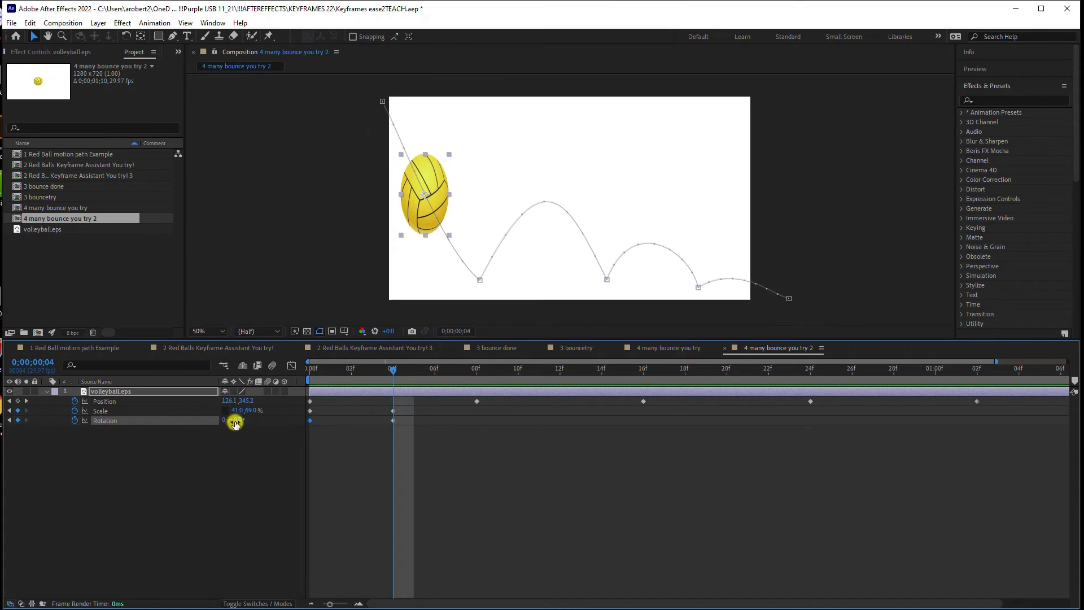
pyautogui.moveTo(237, 422); pyautogui.dragTo(222, 423)
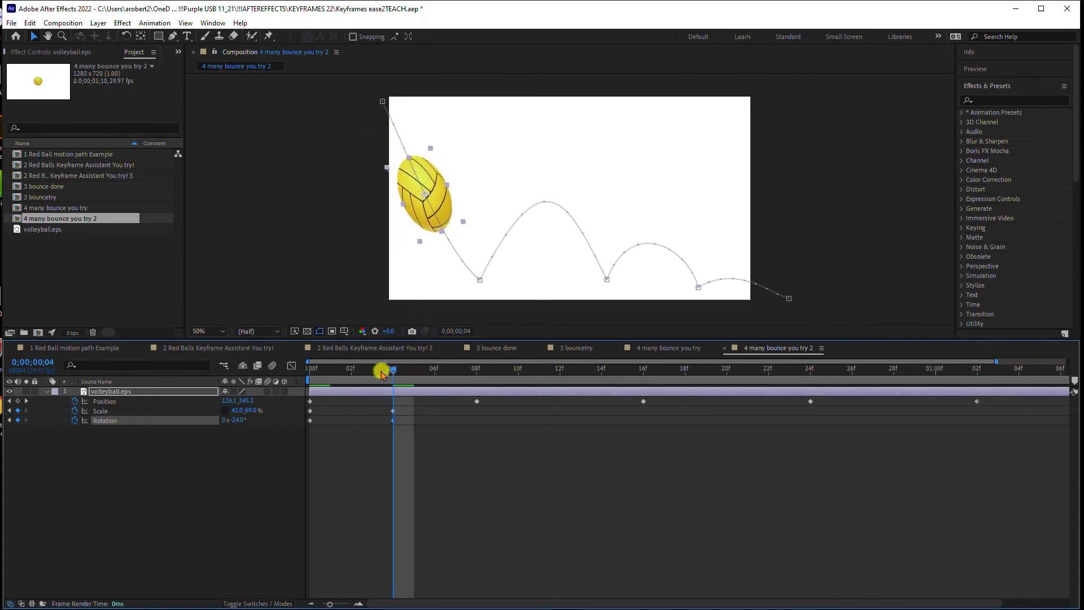
# Step: Squash the volleyball to a Scale of 41, 10% with -1° Rotation at frame 8, and preview from frame 0
pyautogui.moveTo(382, 370); pyautogui.dragTo(474, 389)
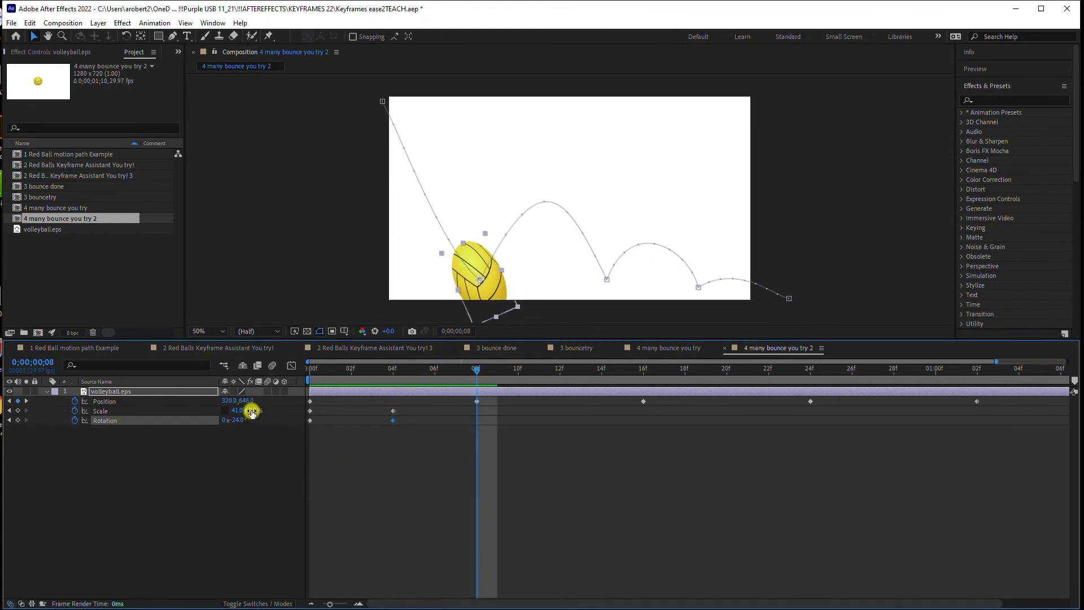
pyautogui.moveTo(242, 410); pyautogui.dragTo(213, 406)
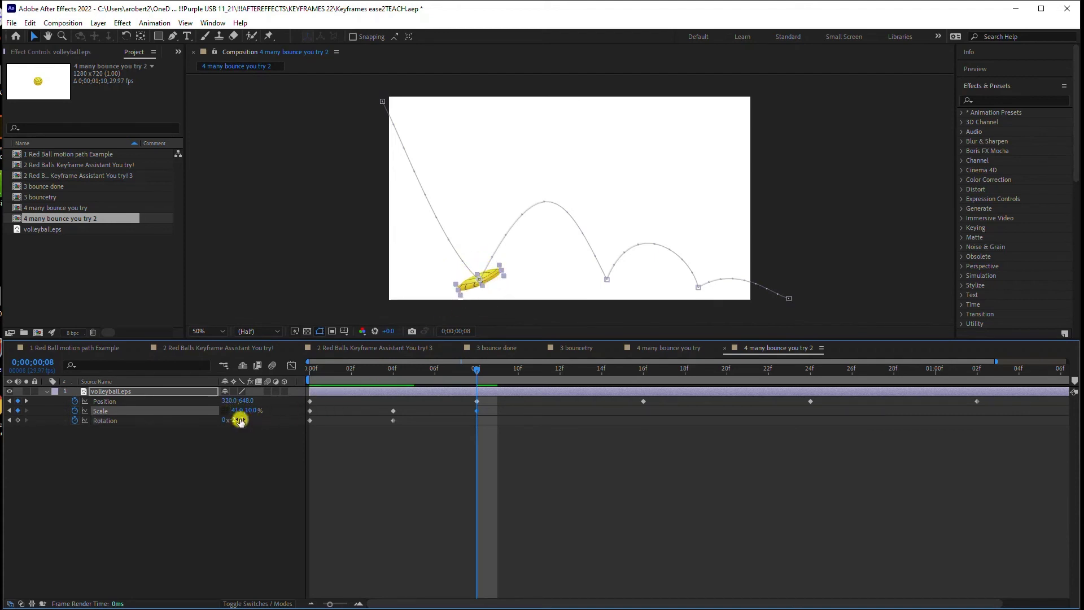
pyautogui.moveTo(240, 421); pyautogui.dragTo(254, 420)
pyautogui.moveTo(473, 367); pyautogui.dragTo(290, 367)
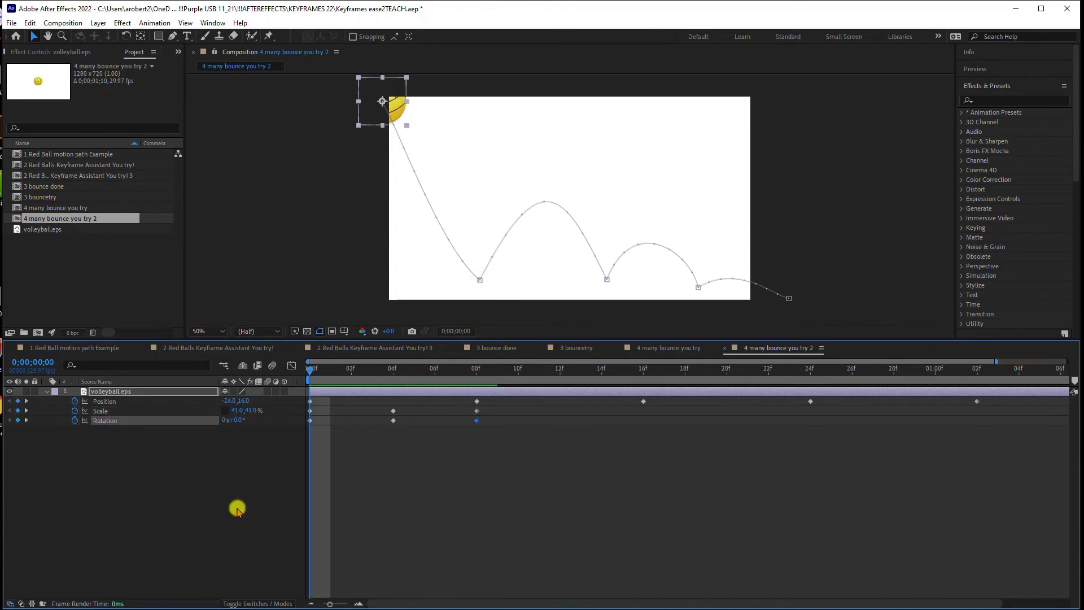
pyautogui.press('space')
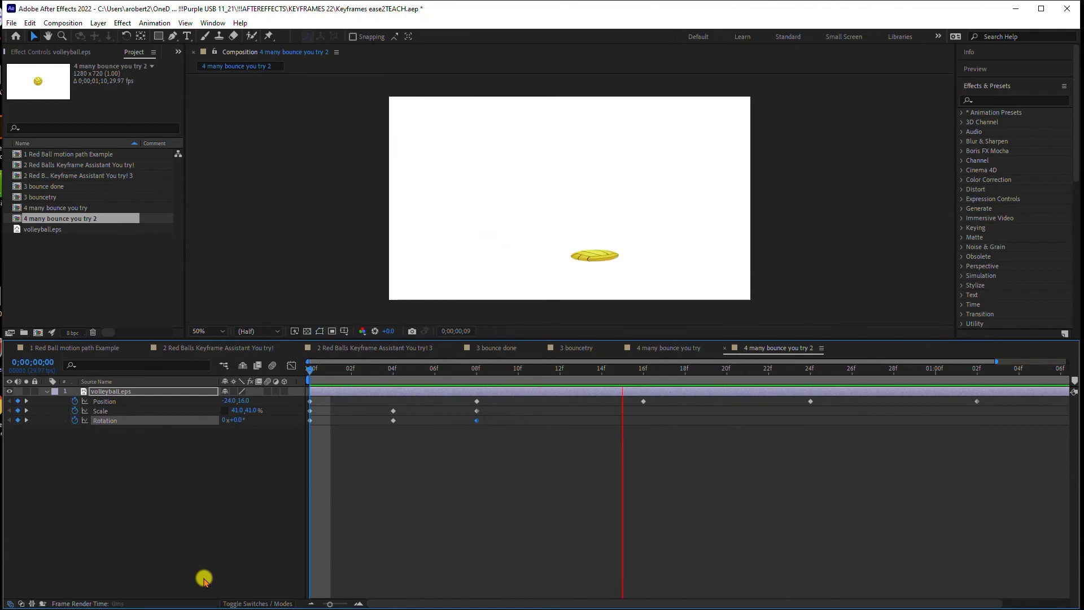
pyautogui.press('space')
# Step: Keyframe Scale 41, 54% with 38° Rotation at frame 12, and Scale 41, 15% with 173° Rotation at frame 16
pyautogui.moveTo(440, 369); pyautogui.dragTo(559, 373)
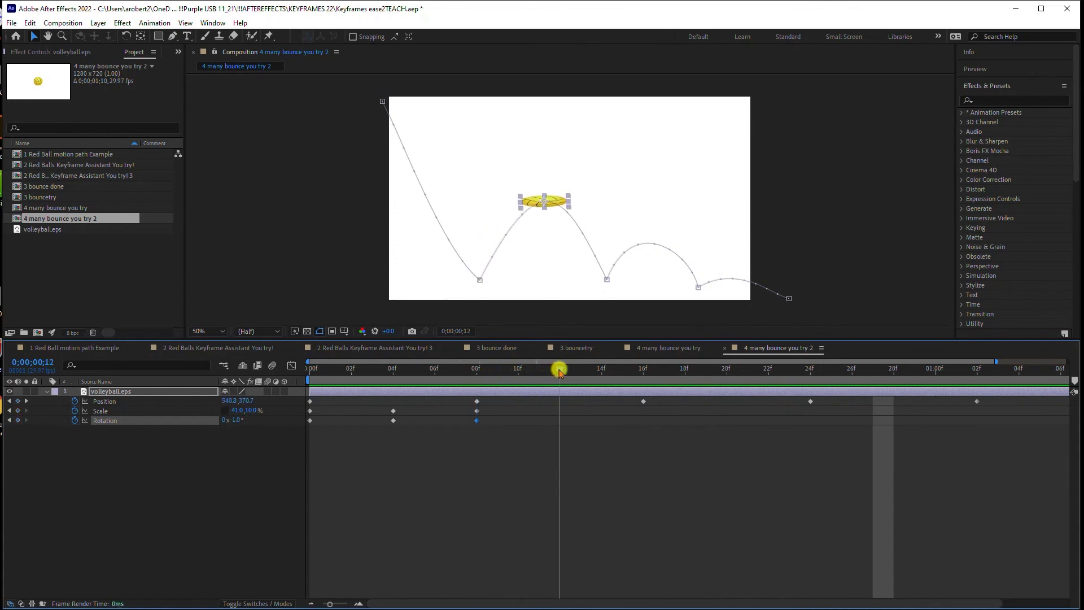
pyautogui.moveTo(249, 409)
pyautogui.mouseDown()
pyautogui.moveTo(273, 407)
pyautogui.moveTo(241, 418)
pyautogui.moveTo(255, 418)
pyautogui.mouseUp()
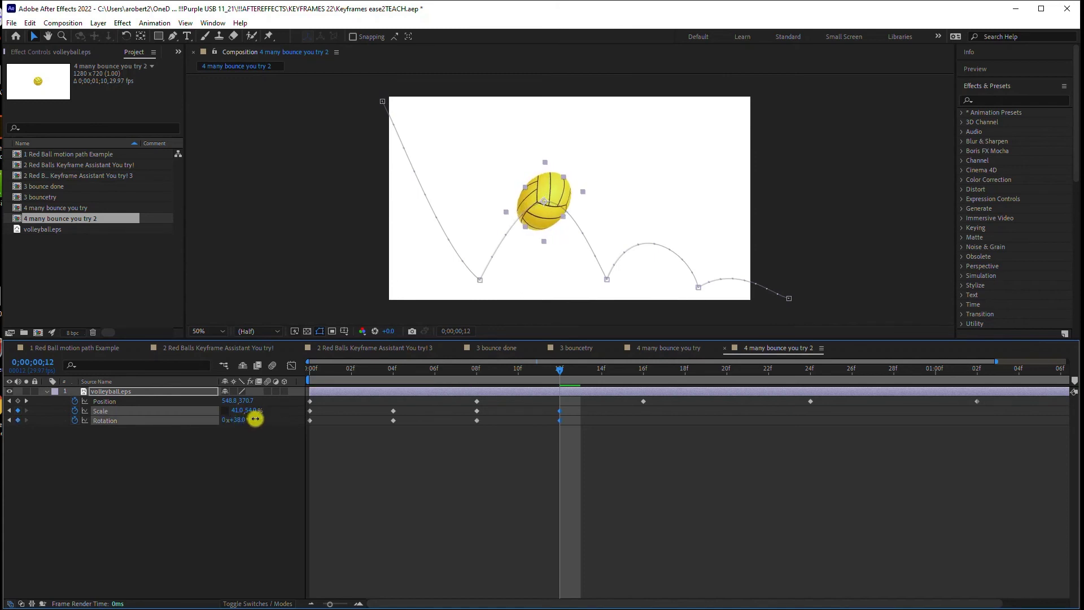
pyautogui.click(642, 370)
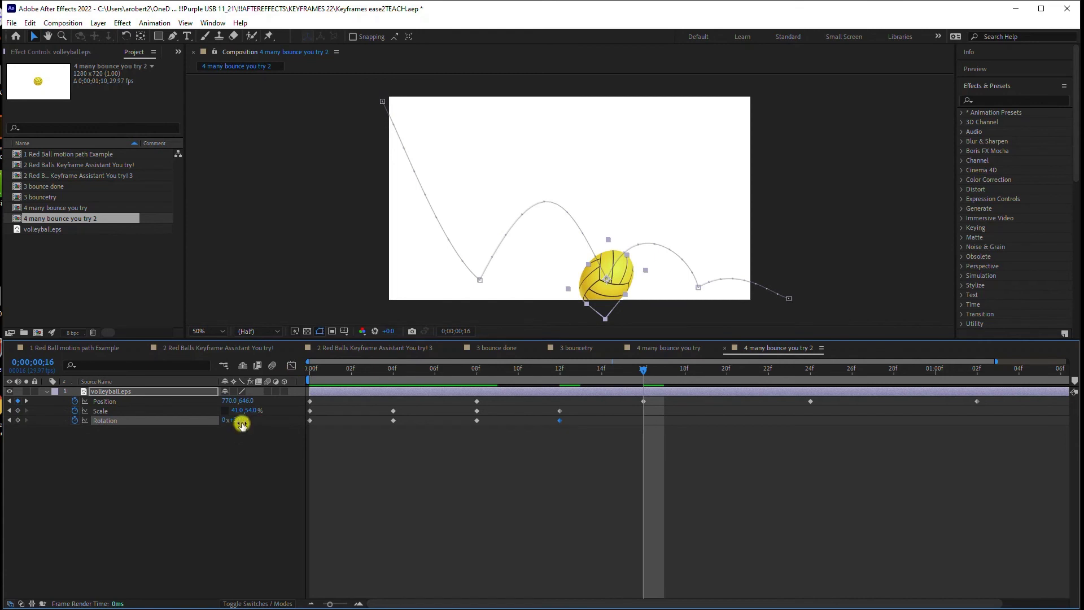
pyautogui.moveTo(251, 412); pyautogui.dragTo(336, 437)
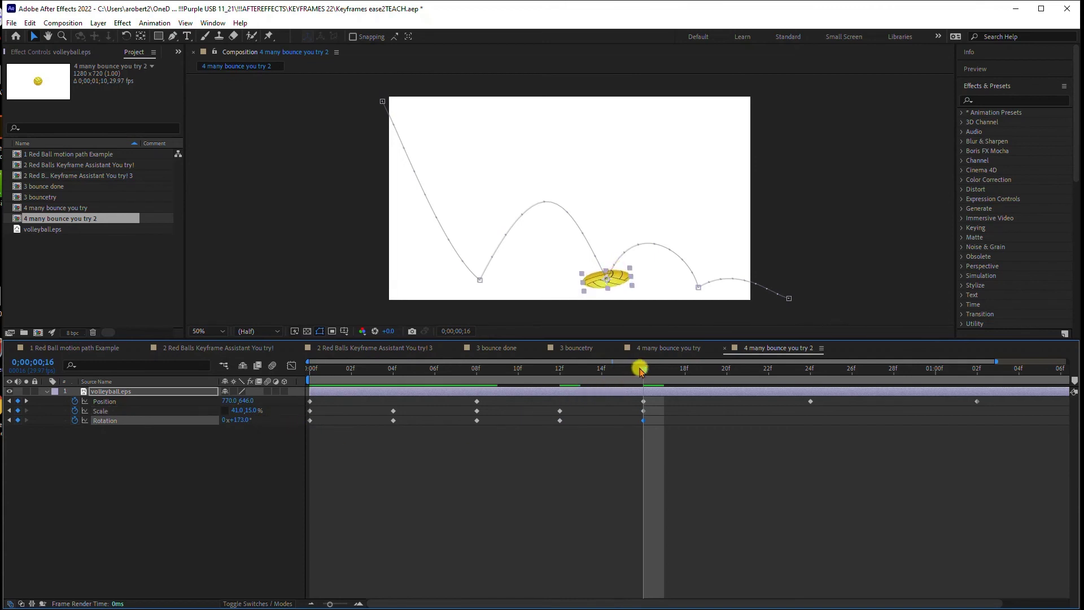
pyautogui.moveTo(636, 375); pyautogui.dragTo(640, 410)
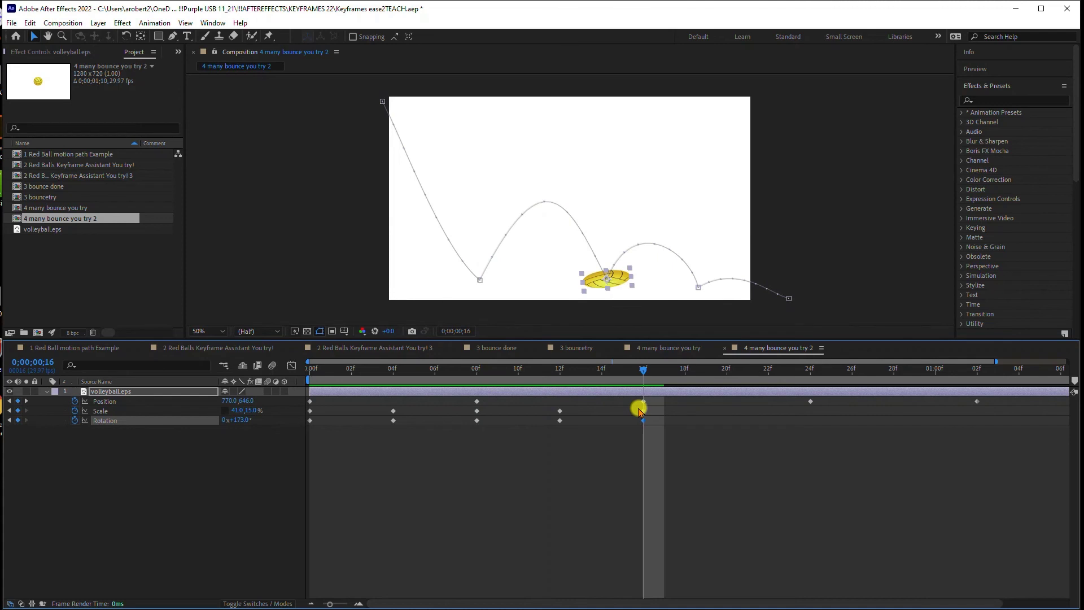
# Step: Keyframe Scale and Rotation at frames 20, 24 and 0;00;01;00, ending at 41, 39% and 228°, and preview the bounces
pyautogui.moveTo(641, 409); pyautogui.dragTo(727, 410)
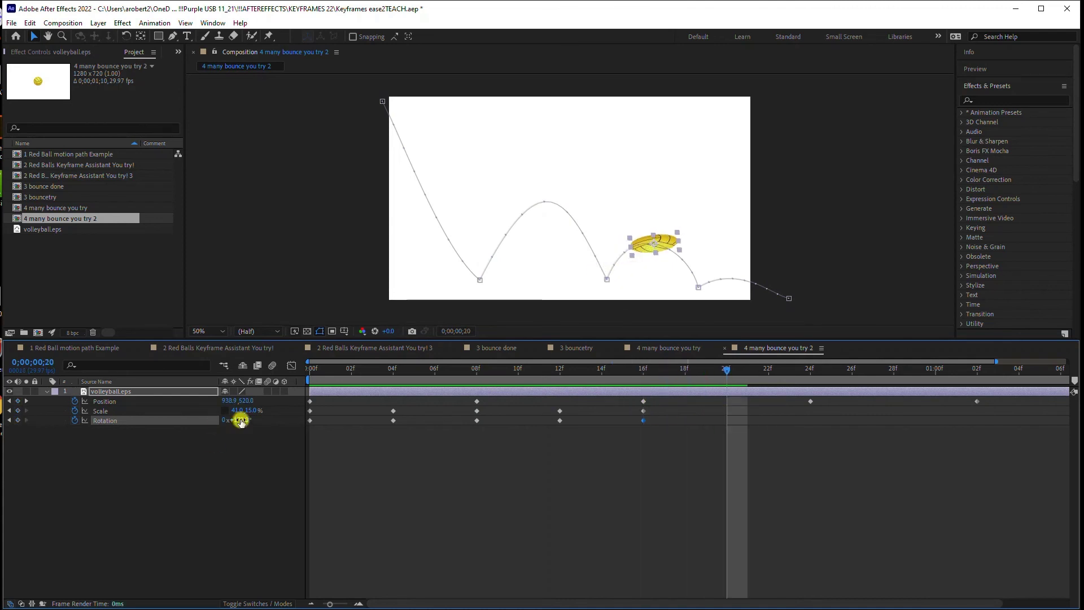
pyautogui.moveTo(242, 416)
pyautogui.mouseDown()
pyautogui.moveTo(248, 426)
pyautogui.moveTo(229, 410)
pyautogui.moveTo(248, 420)
pyautogui.mouseUp()
pyautogui.press('k')
pyautogui.press('pagedown')
pyautogui.press('pagedown')
pyautogui.press('pagedown')
pyautogui.press('pagedown')
pyautogui.press('pagedown')
pyautogui.press('pagedown')
pyautogui.press('Home')
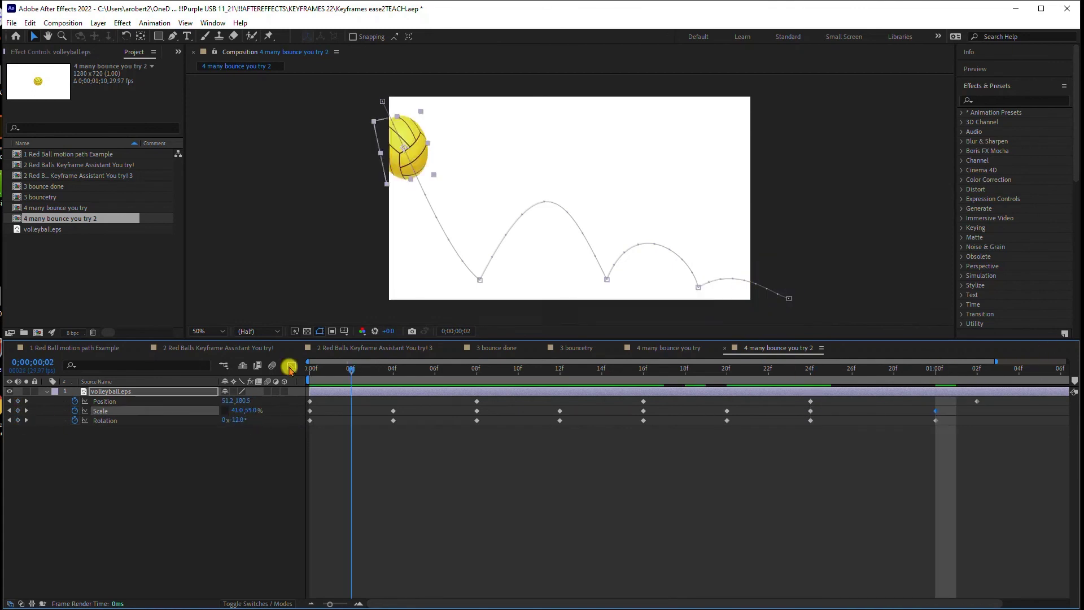
pyautogui.press('space')
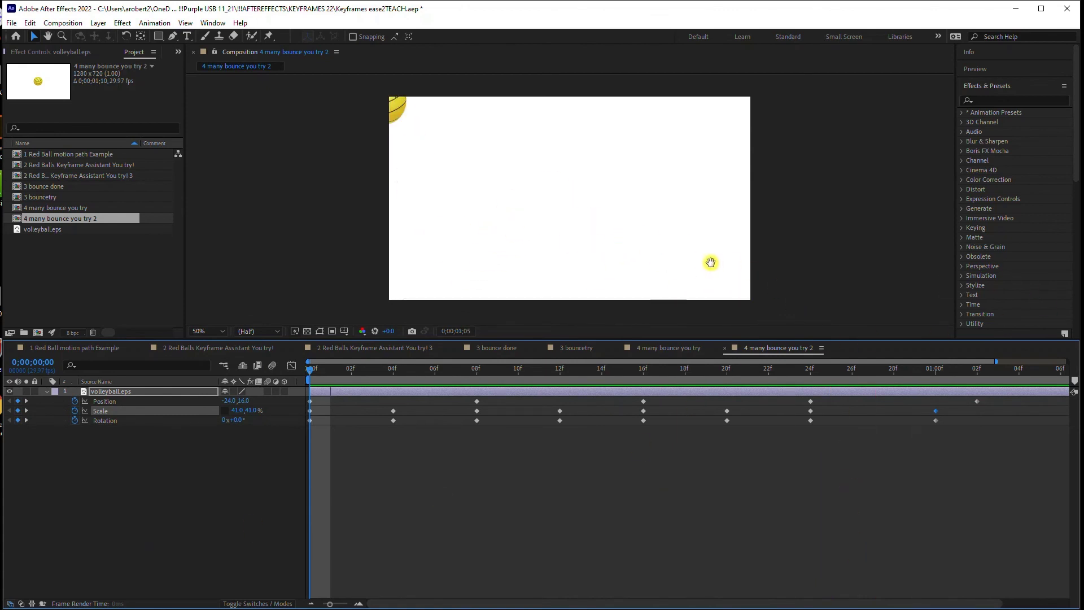
pyautogui.press('space')
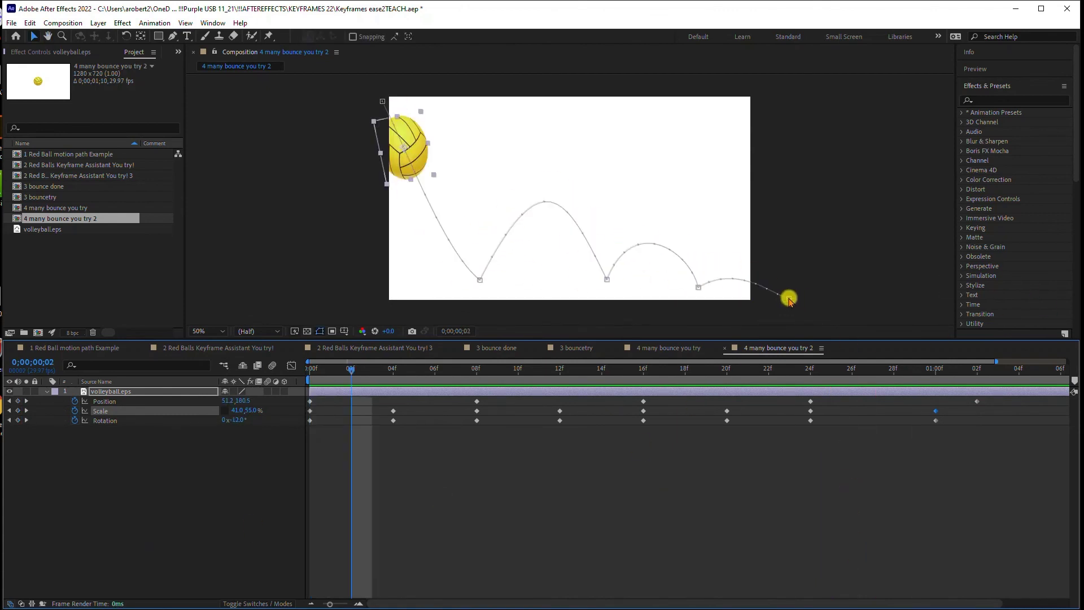
# Step: Raise the last motion path point and its handle to arc the final bounce off screen, and preview the result
pyautogui.moveTo(786, 299); pyautogui.dragTo(786, 273)
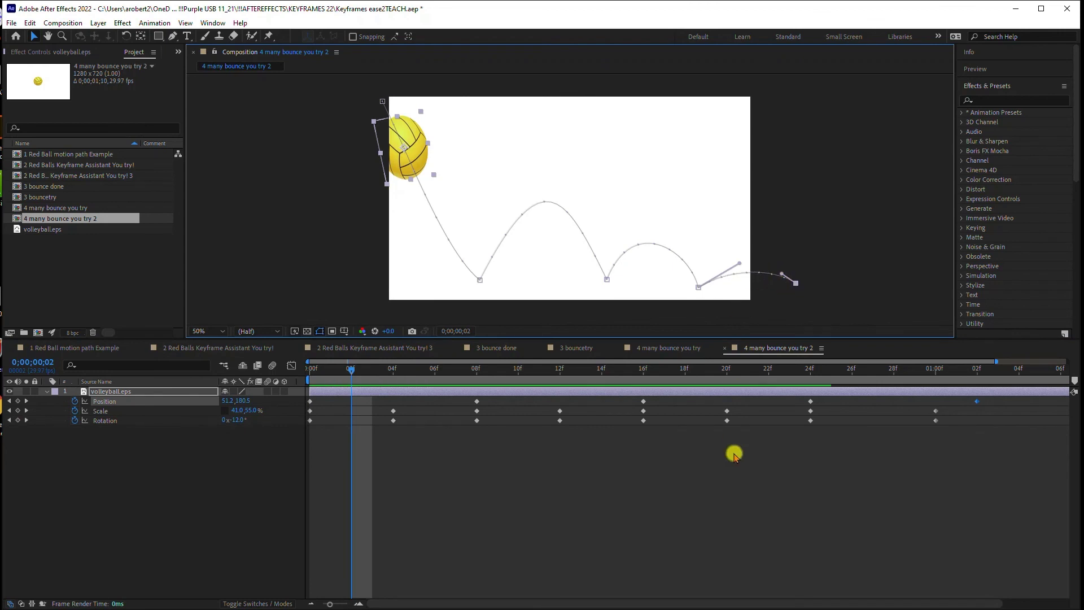
pyautogui.press('space')
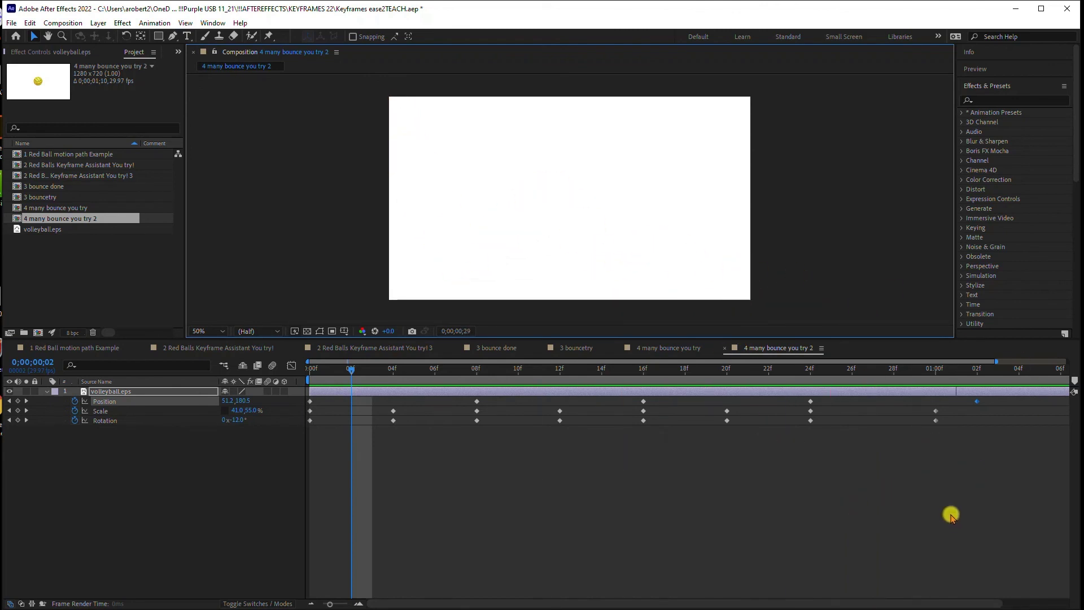
pyautogui.press('space')
# Step: Set the volleyball's Rotation to 204° at 0;00;01;00 and preview the animation from frame 0
pyautogui.click(936, 369)
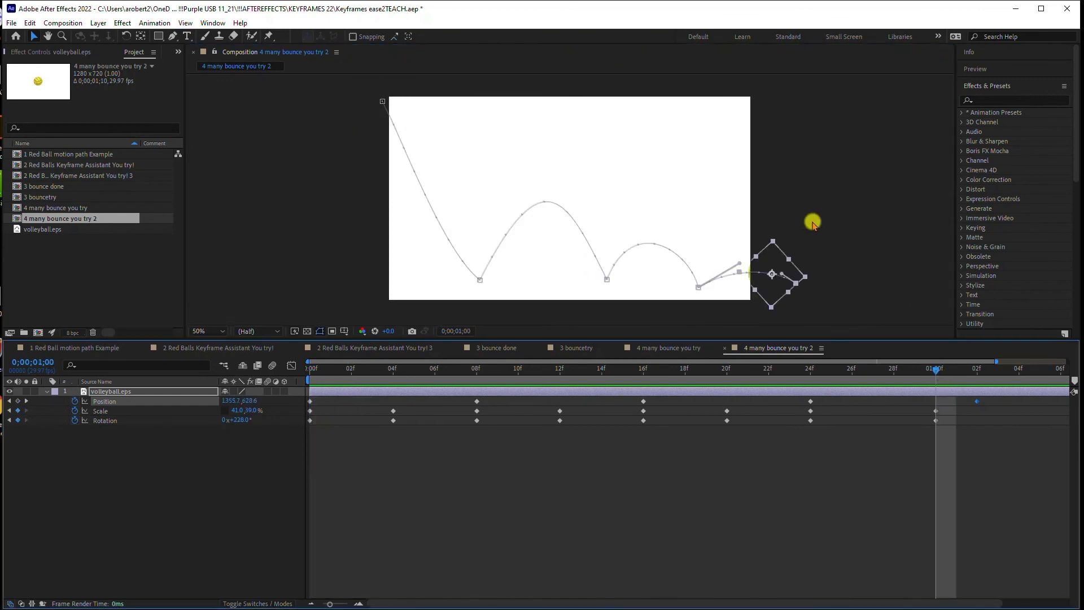
pyautogui.click(241, 420)
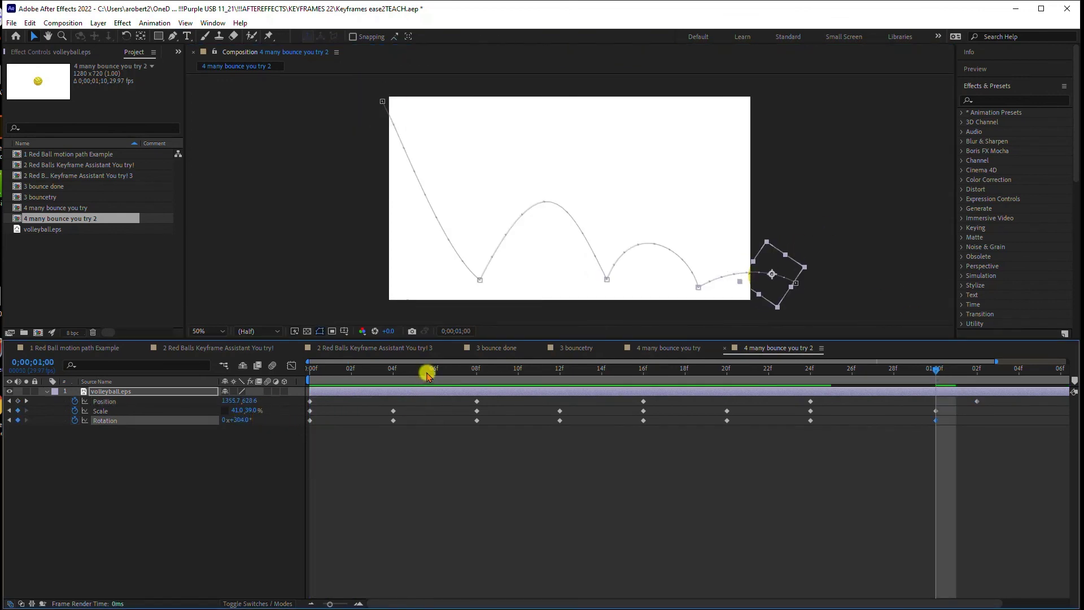
pyautogui.click(310, 370)
pyautogui.press('space')
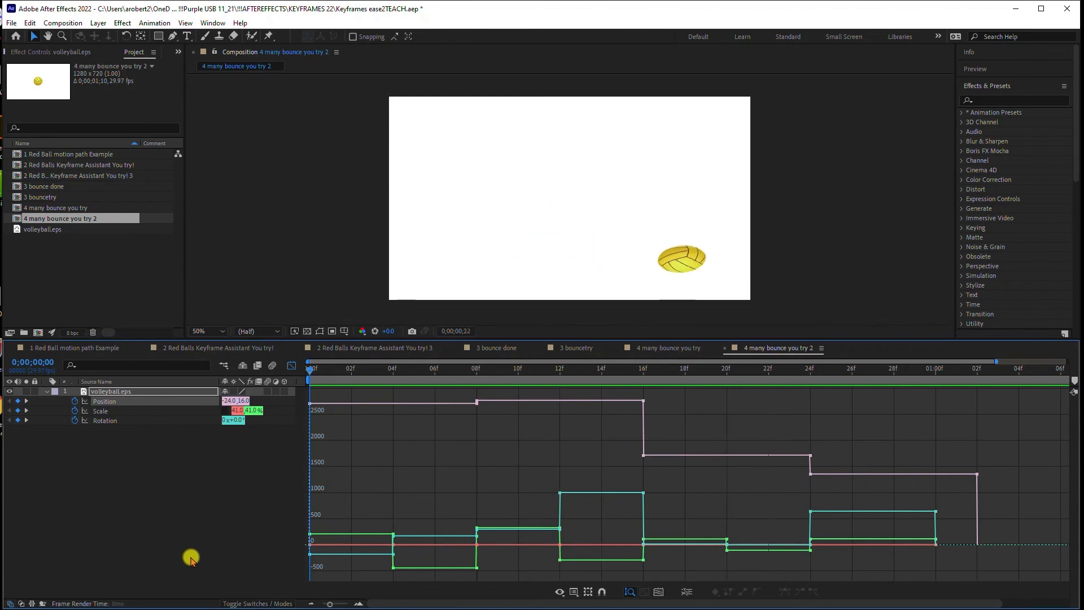
# Step: Isolate Position in the Graph Editor and shape its speed curve to dip at the frame 8, 16 and 24 keyframes
pyautogui.press('u')
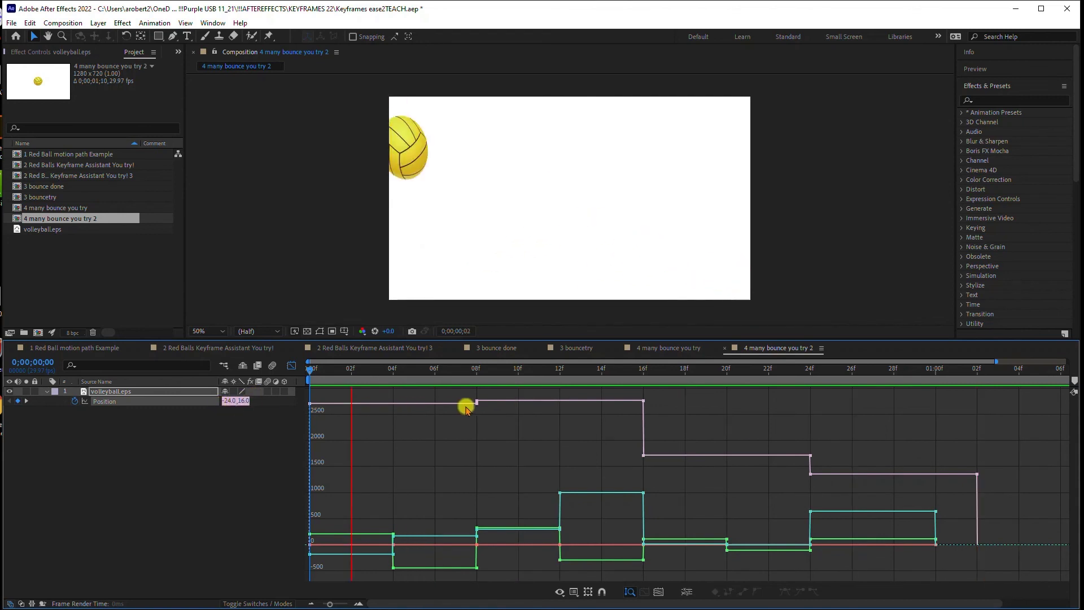
pyautogui.moveTo(478, 405)
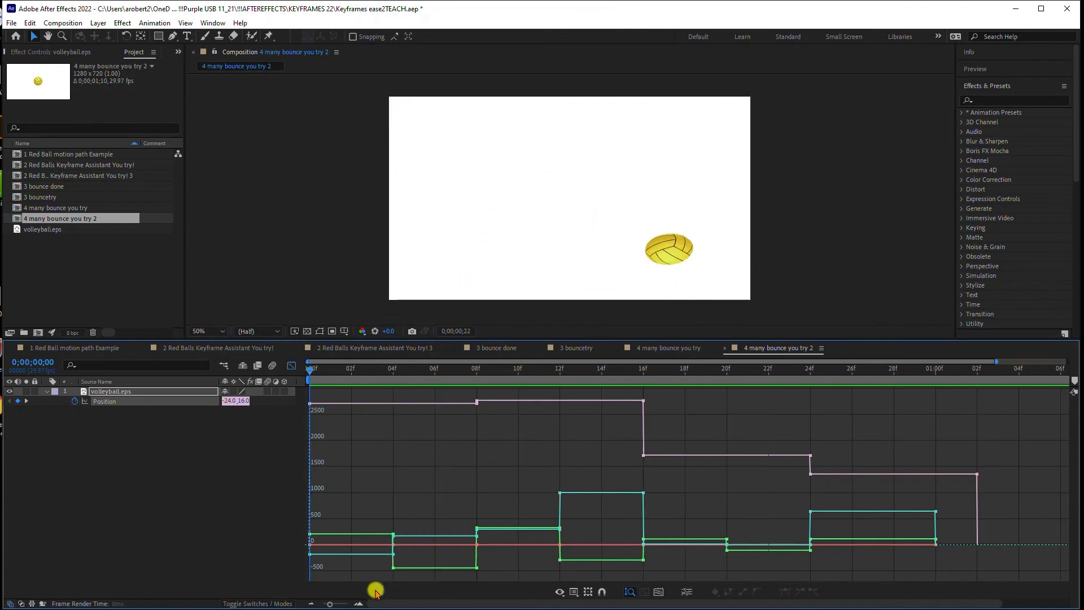
pyautogui.click(478, 404)
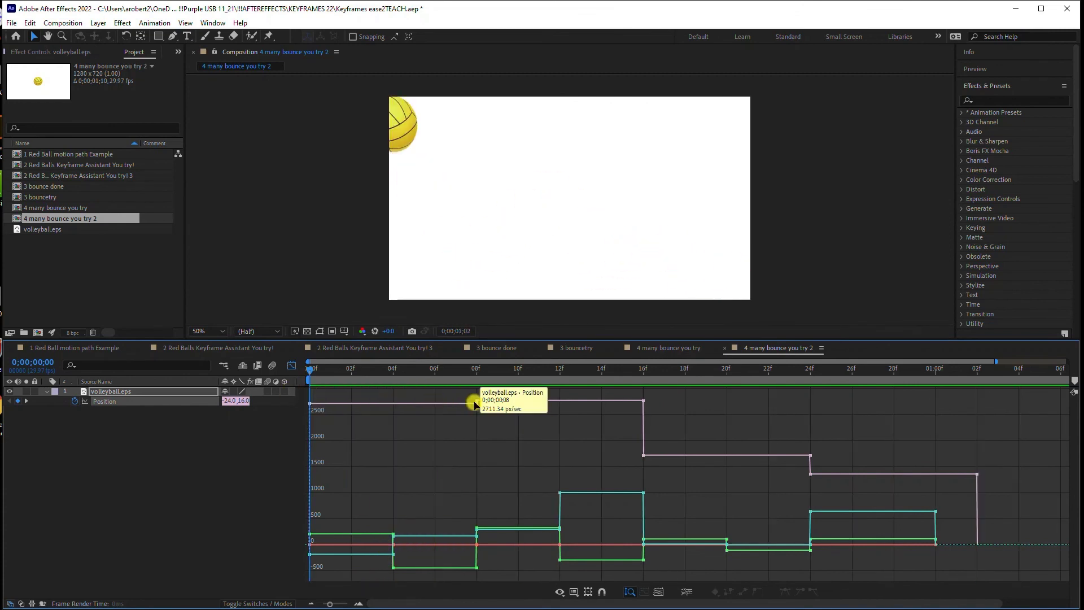
pyautogui.moveTo(477, 404); pyautogui.dragTo(478, 473)
pyautogui.moveTo(644, 431); pyautogui.dragTo(649, 407)
pyautogui.moveTo(811, 477); pyautogui.dragTo(807, 496)
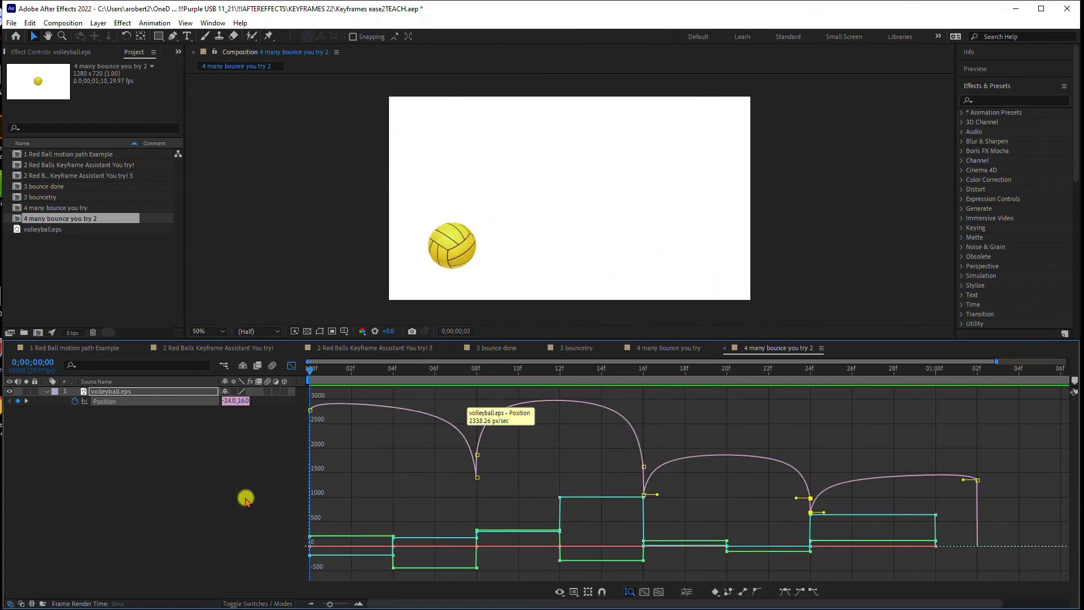